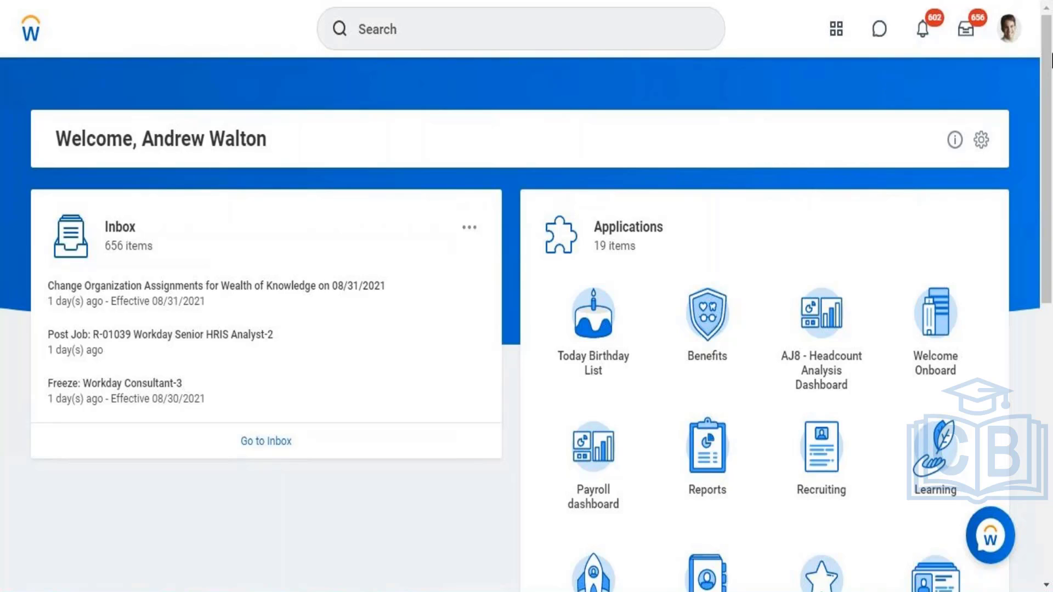
Step: Open the signed-in worker's profile and expand the remaining profile sections to show Compensation
click(1009, 30)
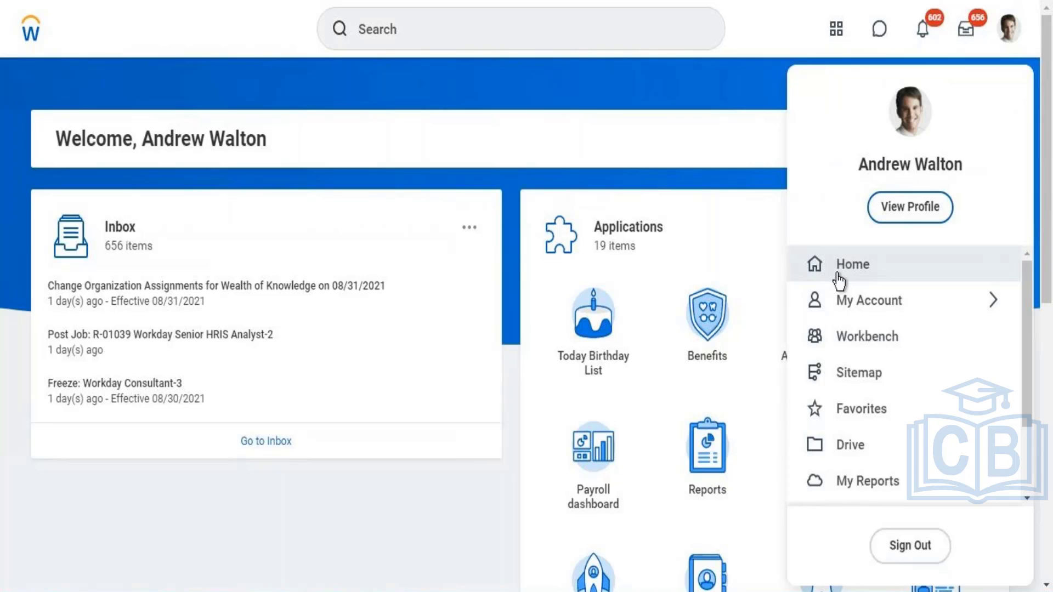
click(899, 209)
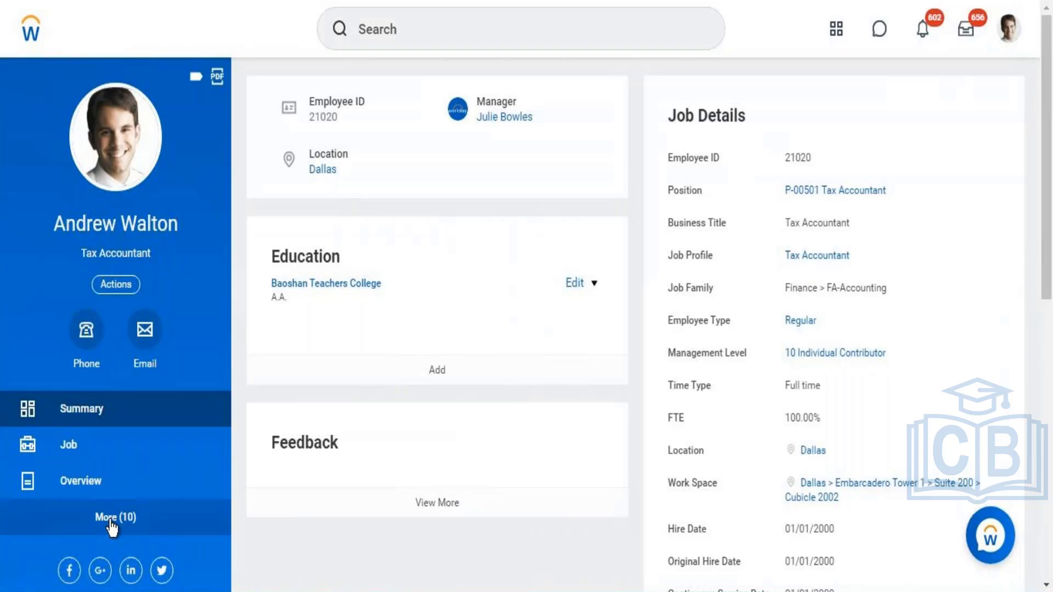
click(113, 527)
click(111, 531)
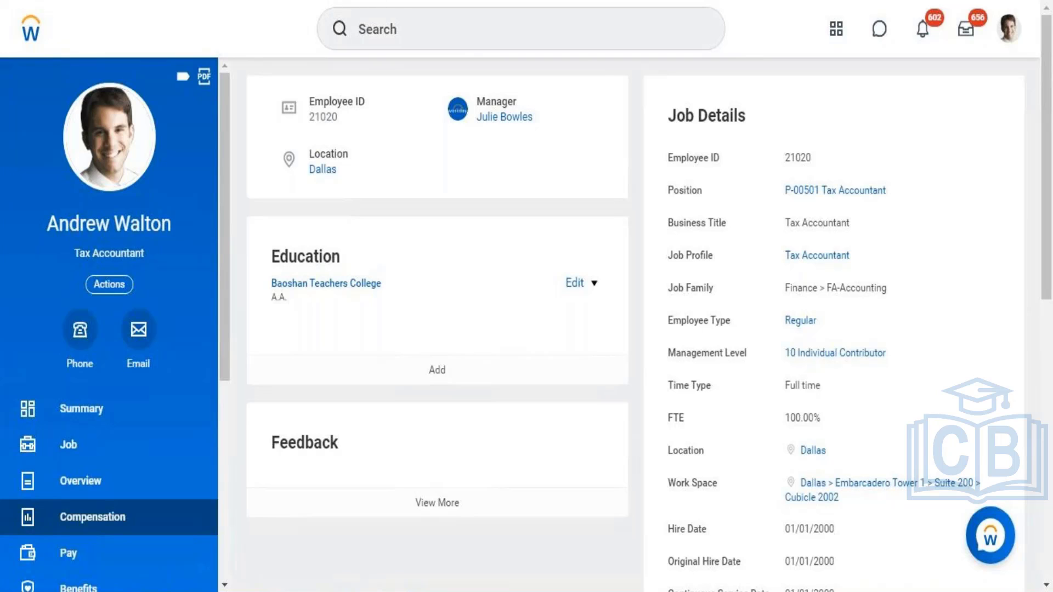
click(399, 29)
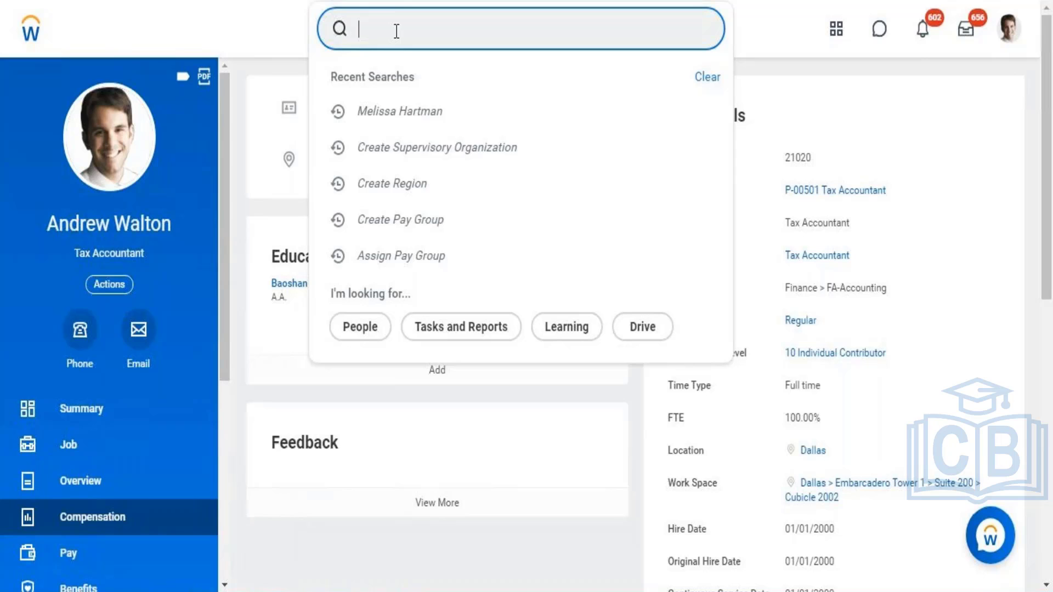
text(report)
key(BackSpace)
key(BackSpace)
key(BackSpace)
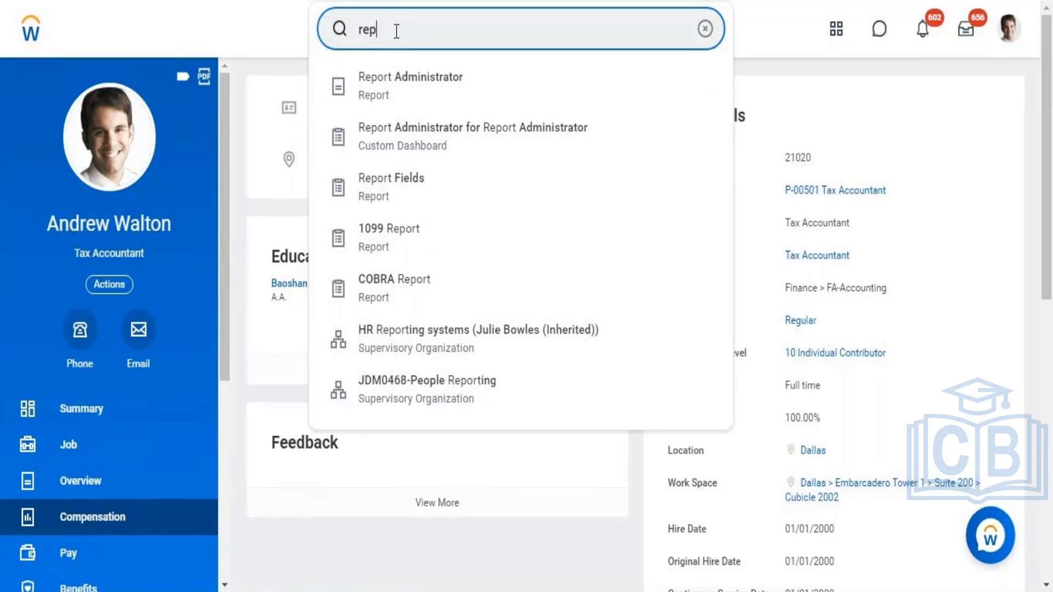
key(BackSpace)
key(BackSpace)
key(BackSpace)
Step: Search for "data source" and open the Data Sources report, waiting for the page to respond
text(data )
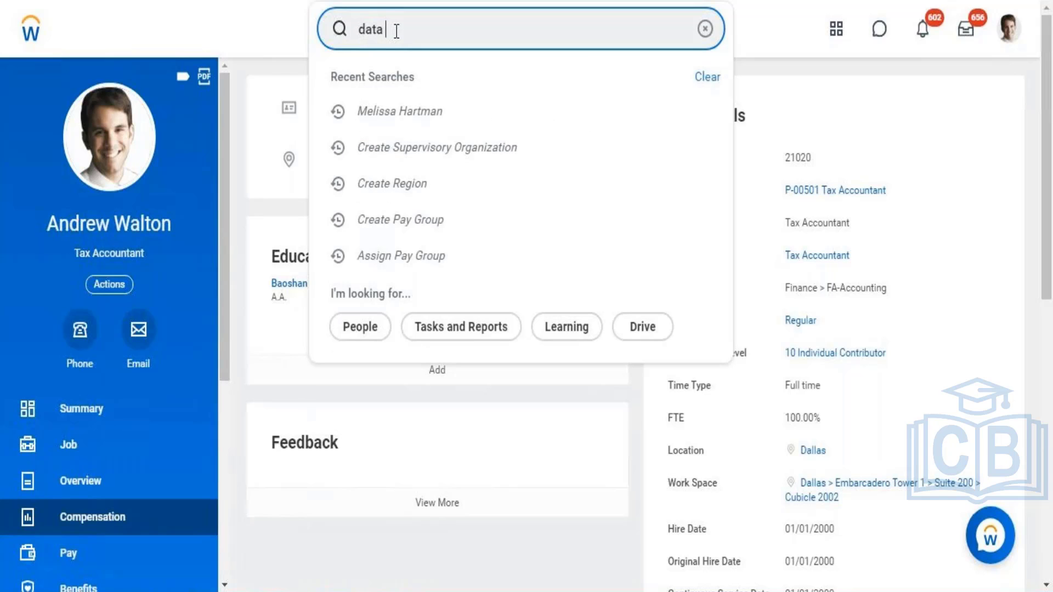
text(source)
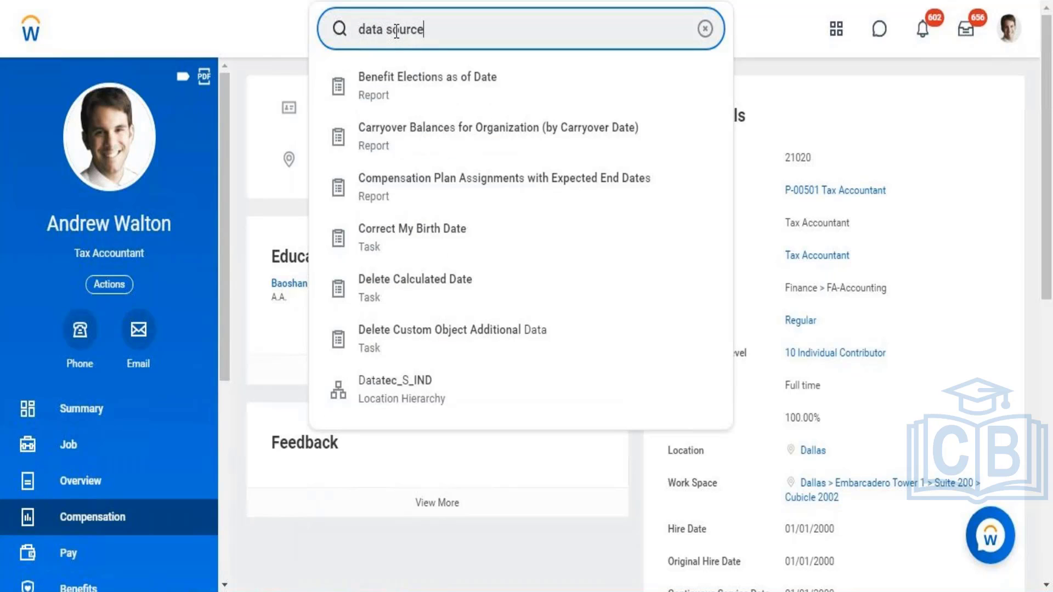
key(Escape)
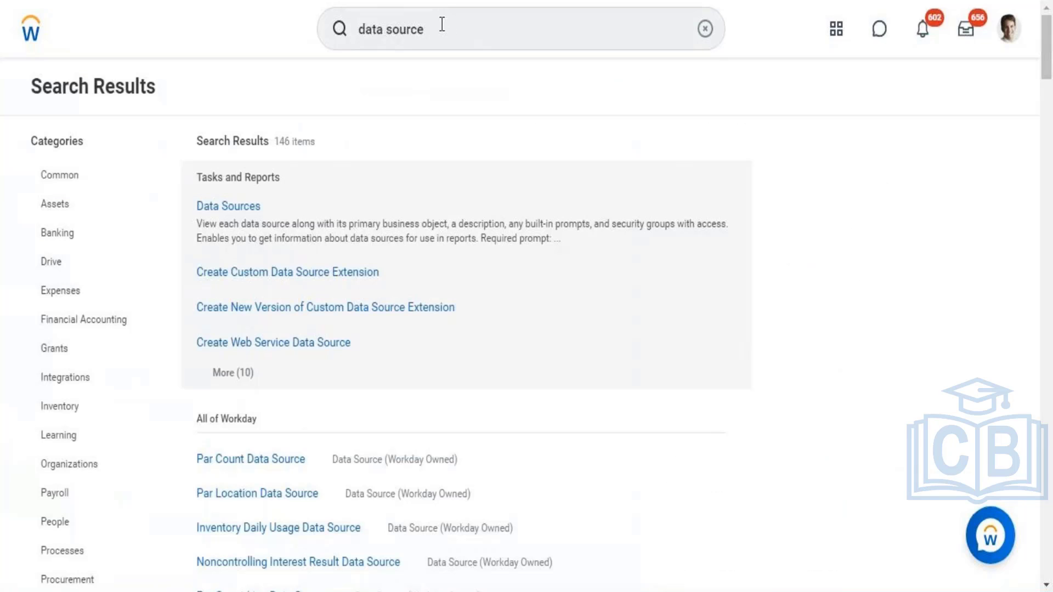
click(442, 25)
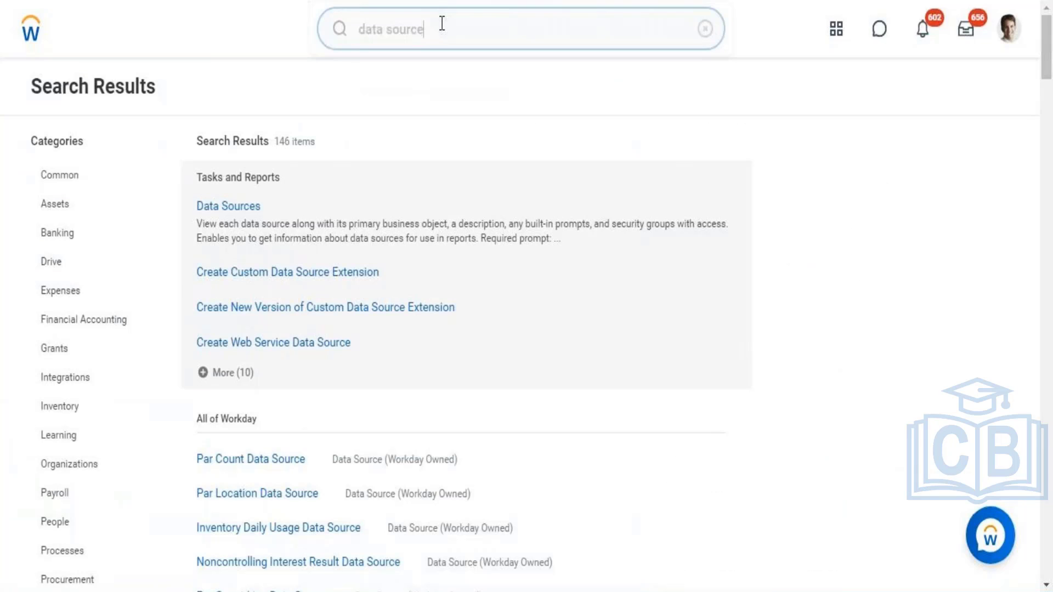
click(222, 210)
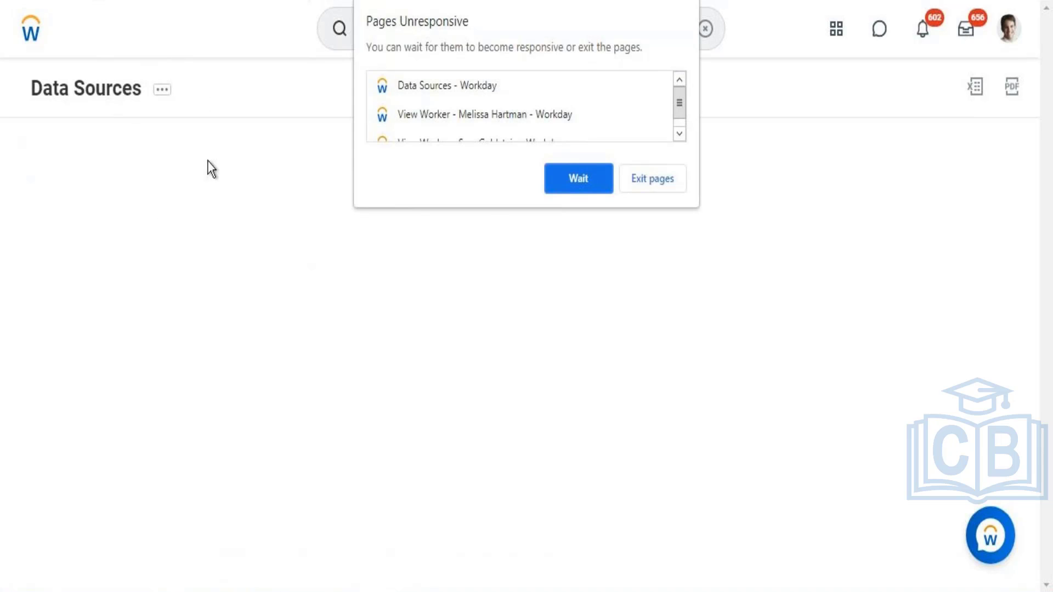
click(588, 183)
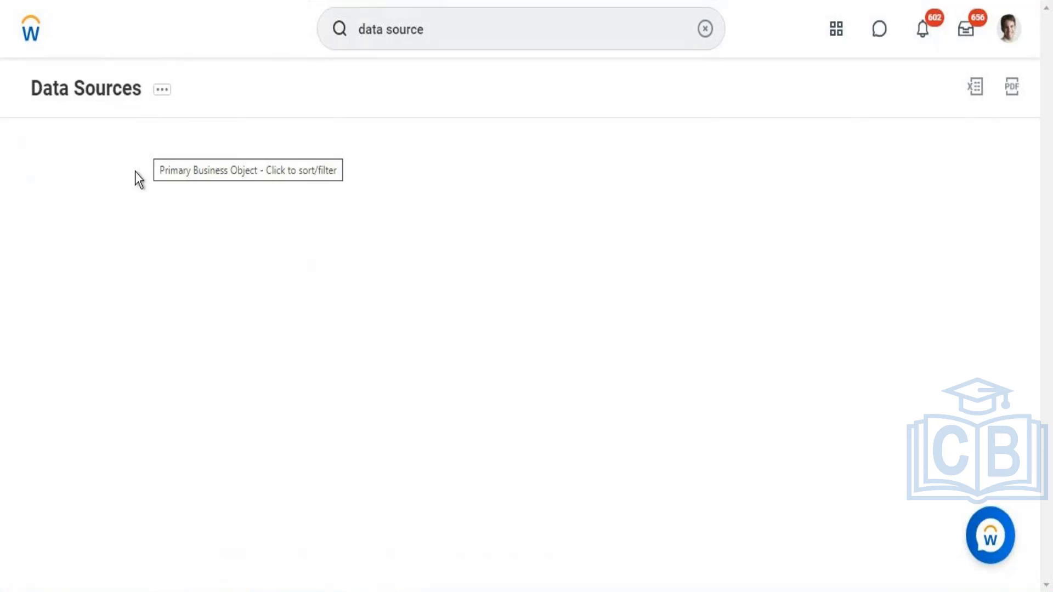
Step: Filter the Data Source column with the condition "is" and the value User Activity, found by searching "User"
click(105, 217)
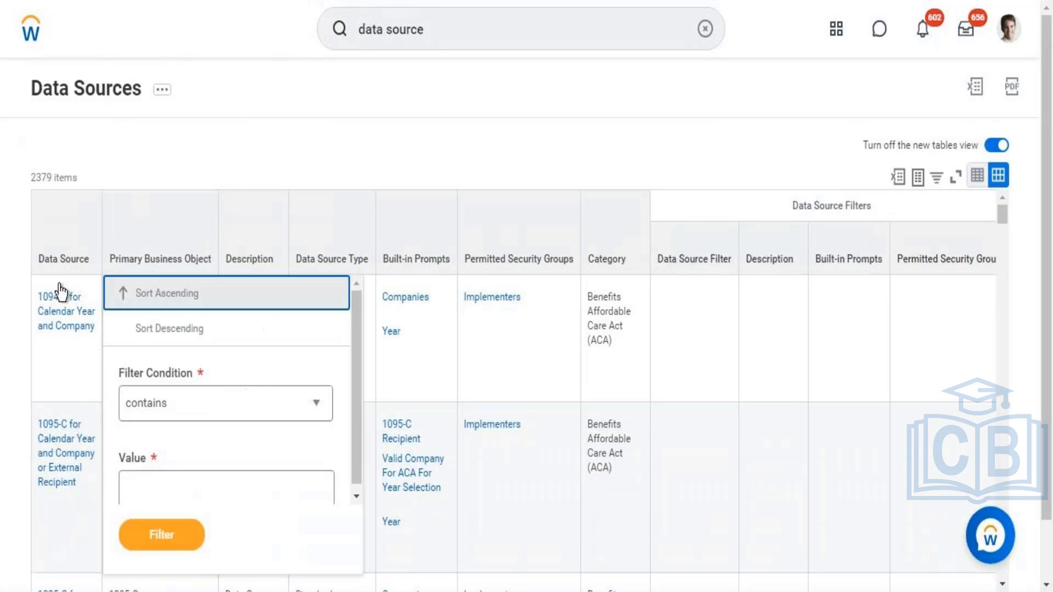
click(67, 265)
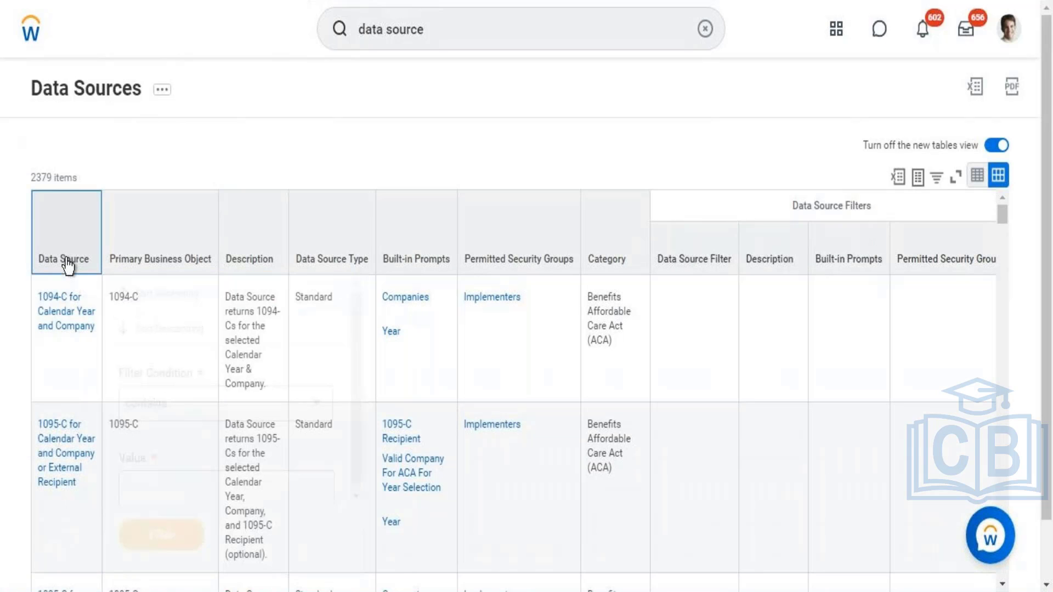
click(67, 264)
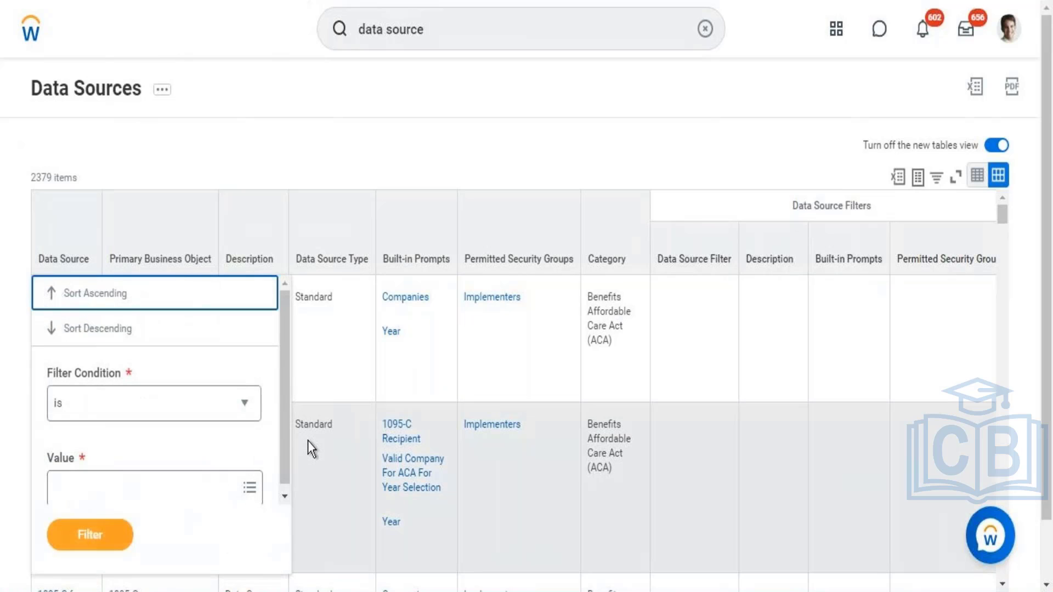
scroll(284, 447, down, 1)
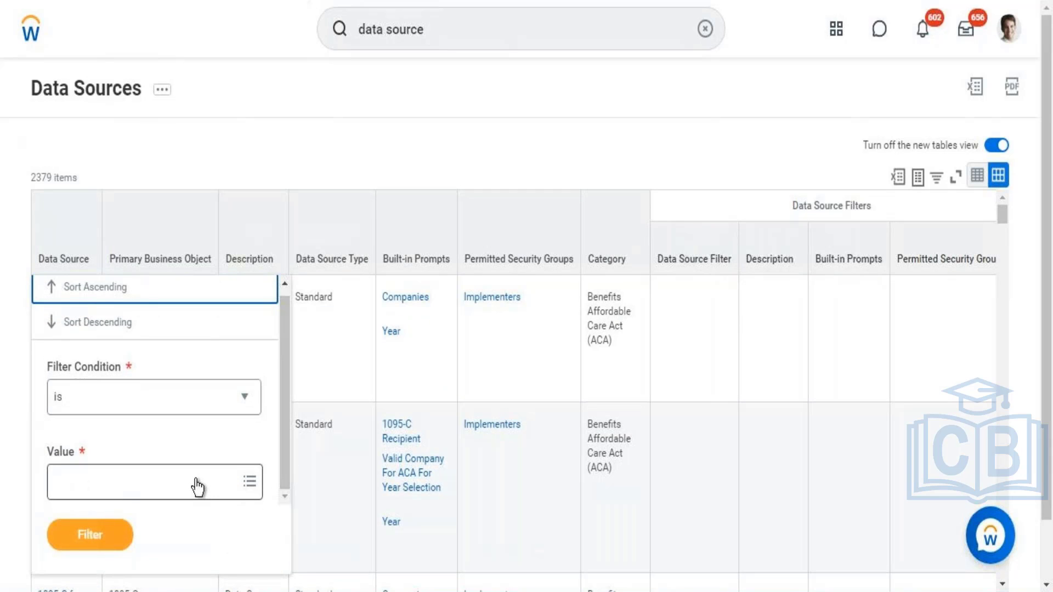
click(198, 487)
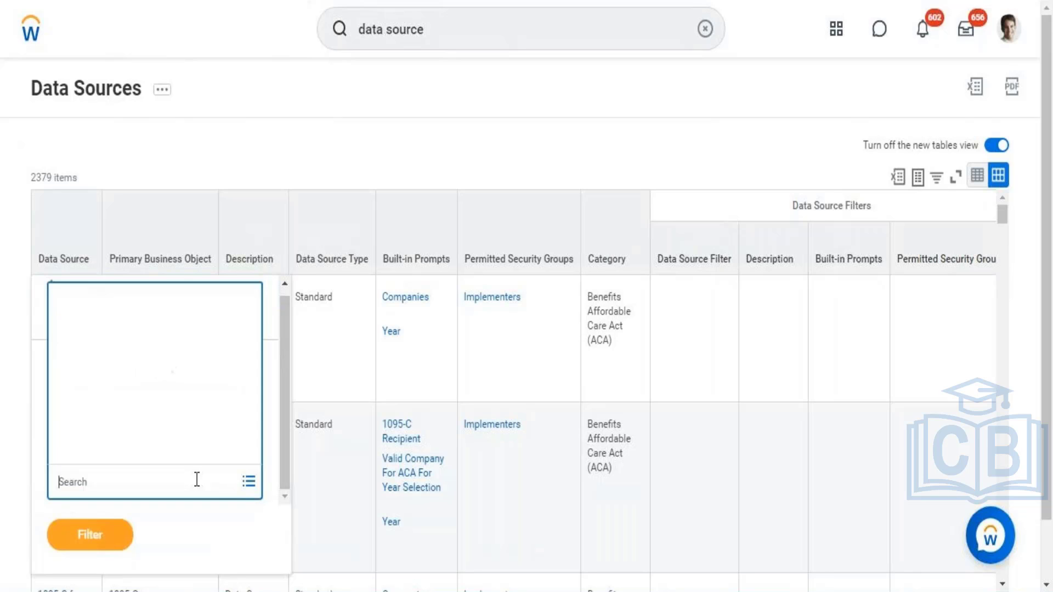
text(User)
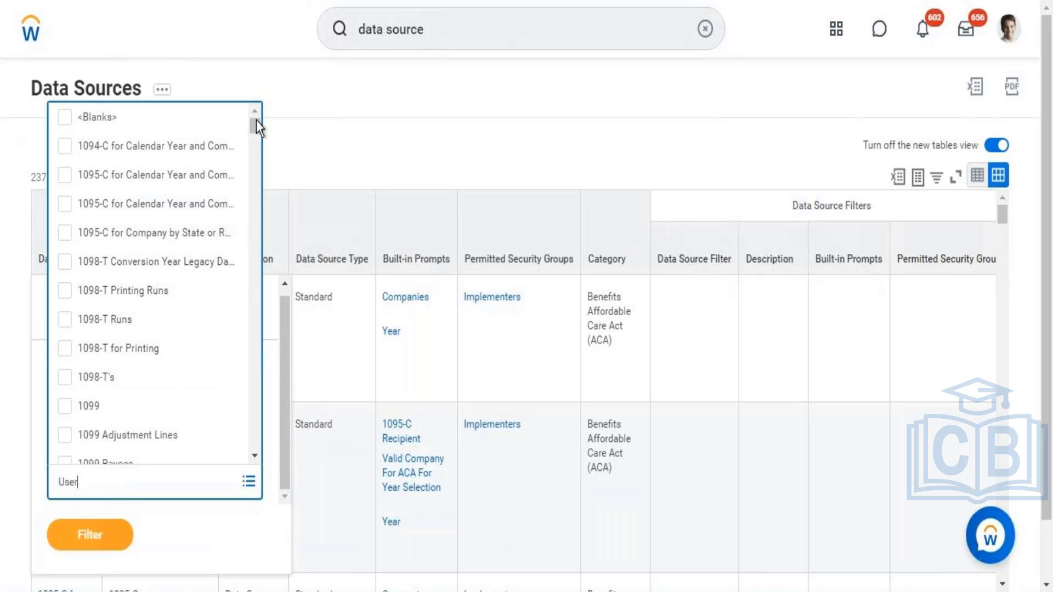
key(Return)
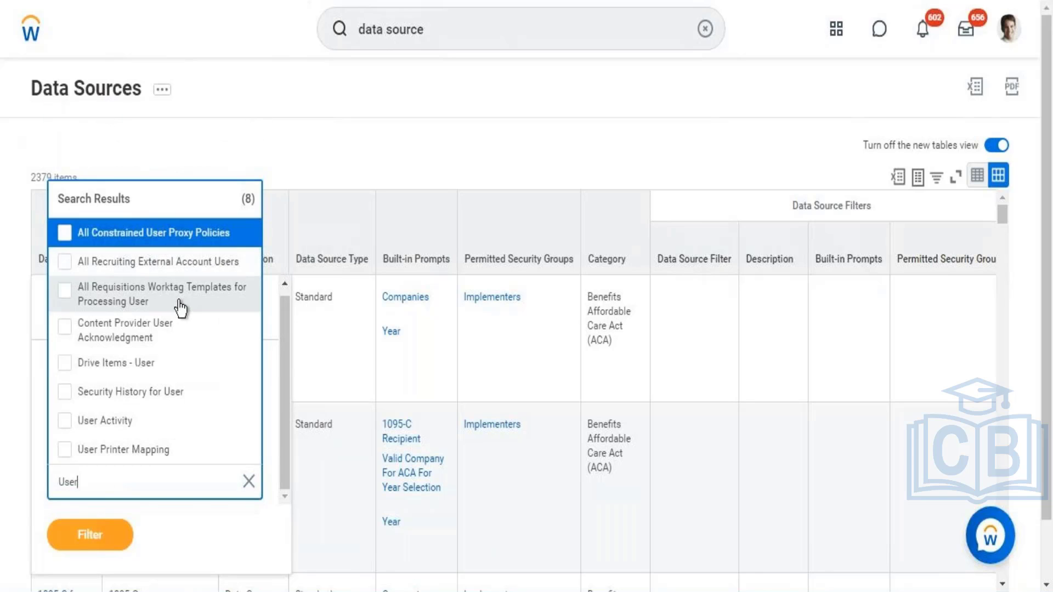
click(122, 433)
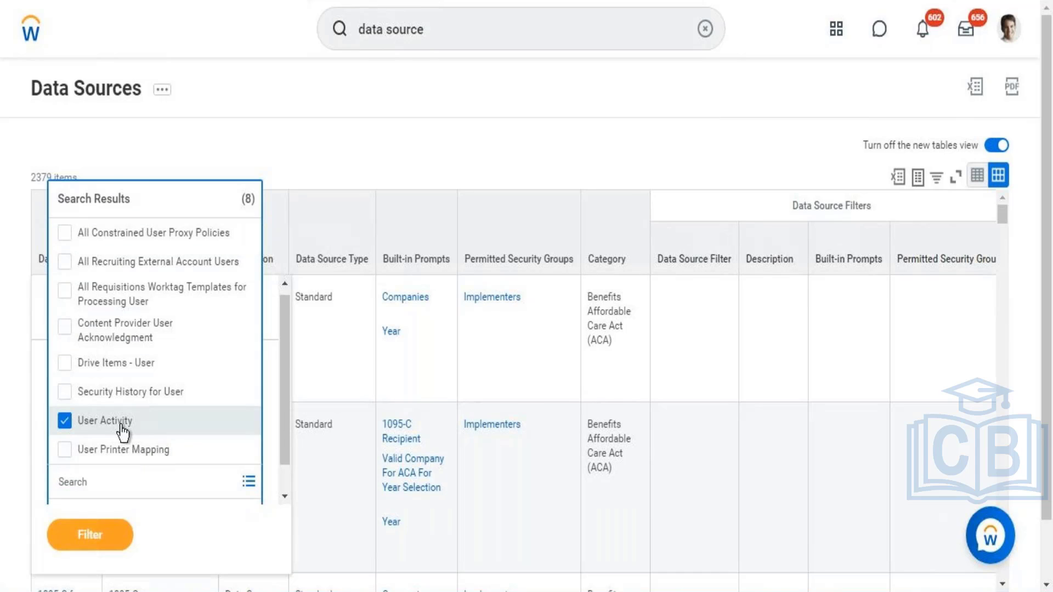
click(98, 543)
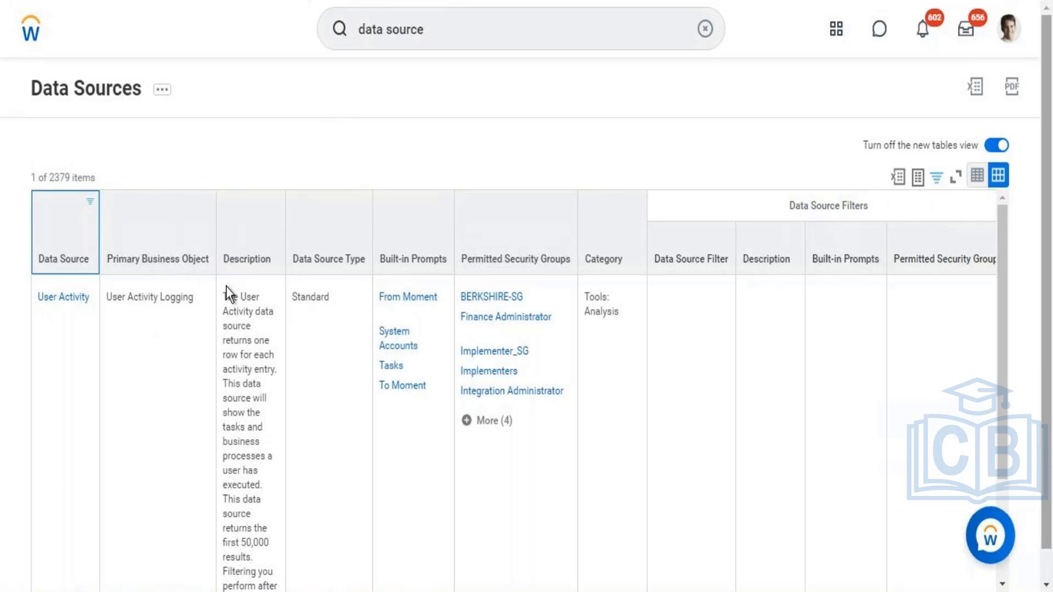
Step: Switch to the Word compensation notes and add the line "Eligibility Rule -" below "Comp Package -"
click(28, 28)
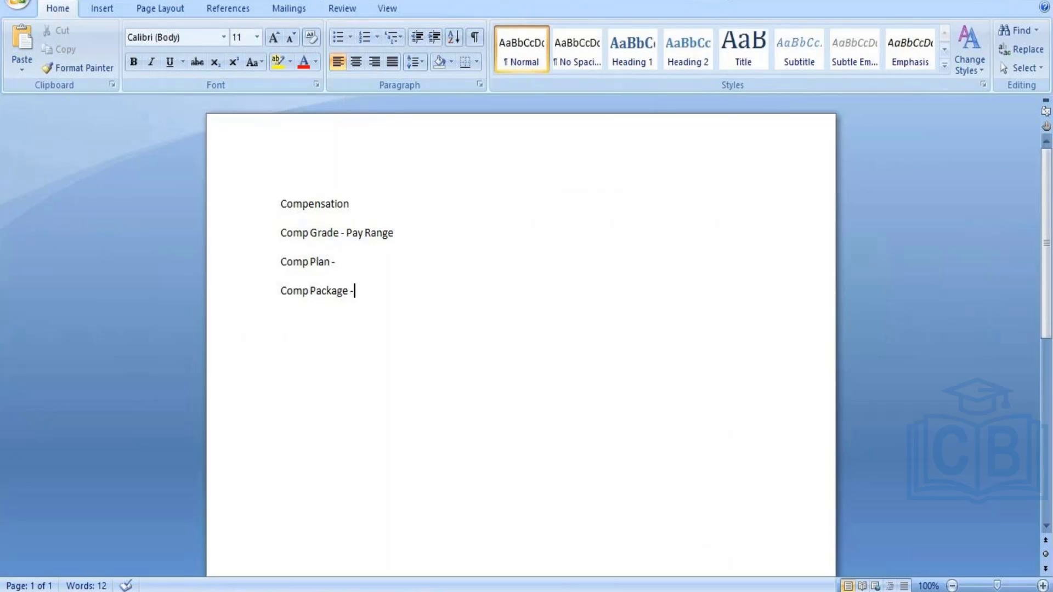
key(Return)
text(Eligibil)
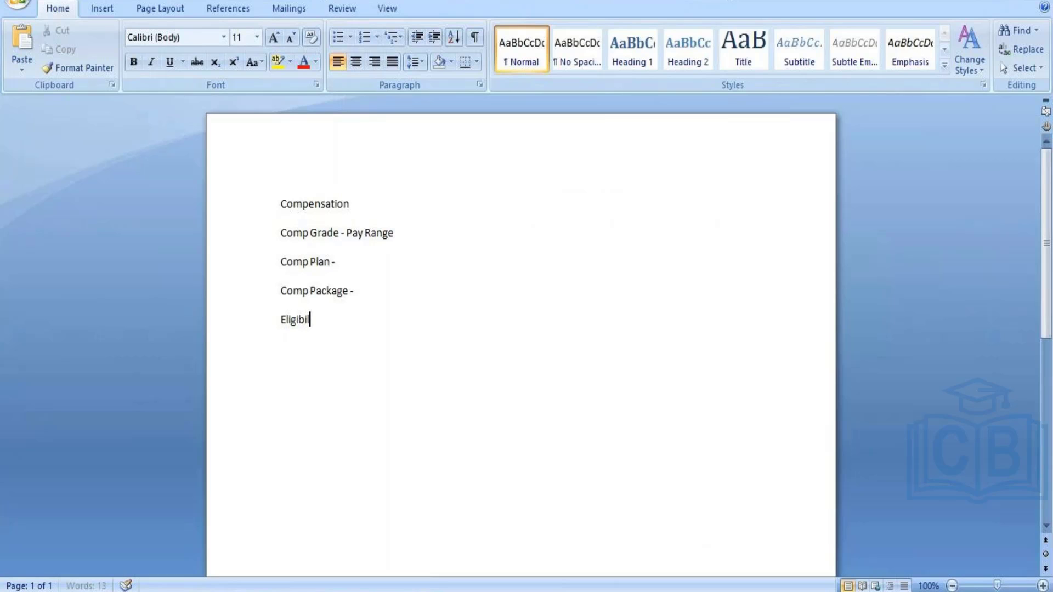
text(ity Rule -)
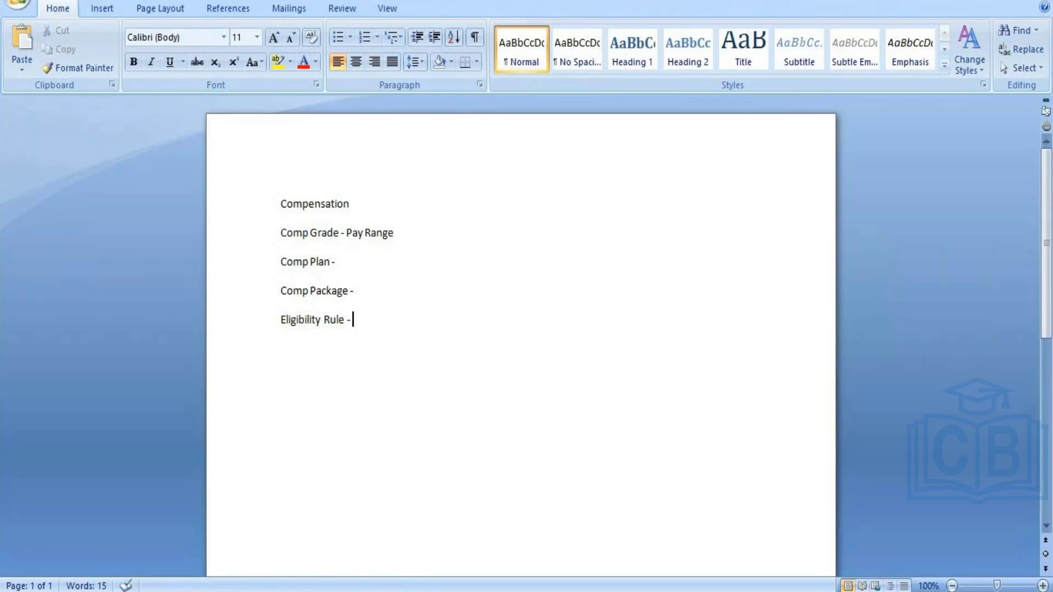
Step: Add the line "1. Define Comp Elements" below the eligibility rule line
key(Return)
text(1.)
text(Define Com)
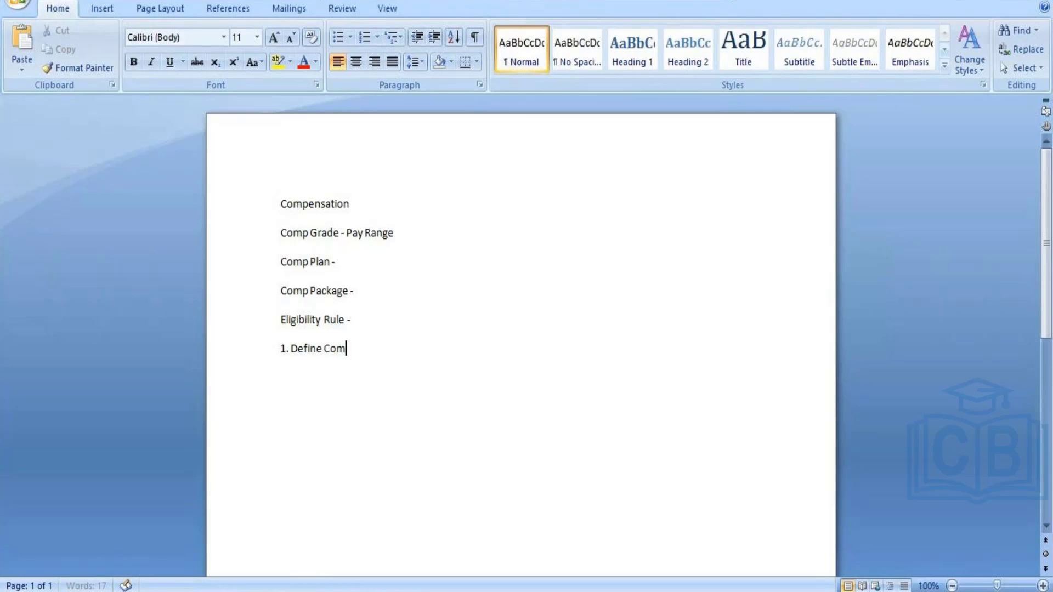
text(p Elemtnt)
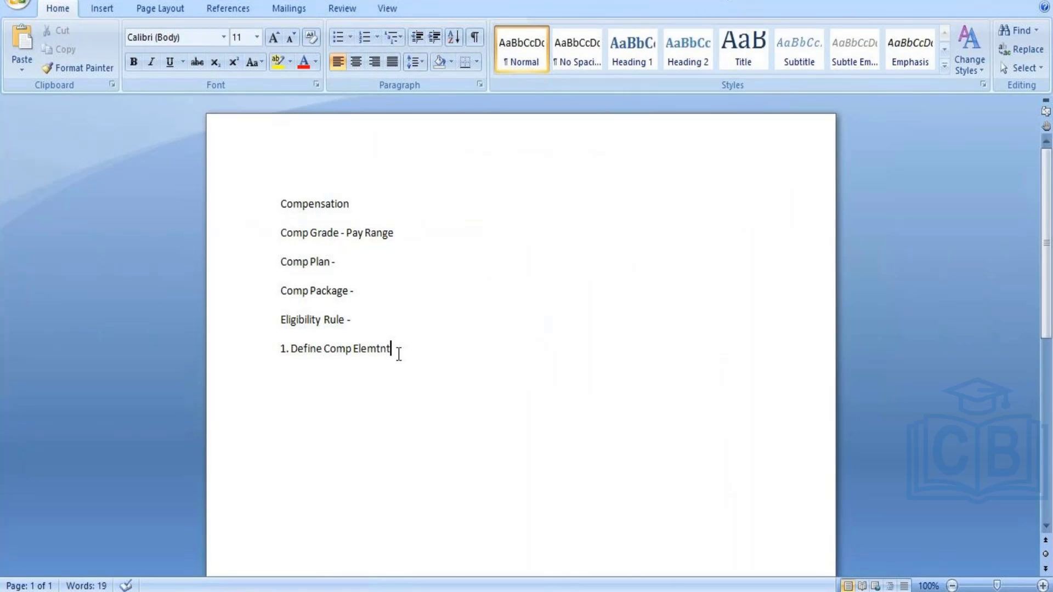
key(BackSpace)
key(BackSpace)
key(BackSpace)
key(BackSpace)
text(ments)
Step: Add the line "2.Defne Comp Plans" below the first numbered item
key(Return)
text(2.Defne Comp Pla)
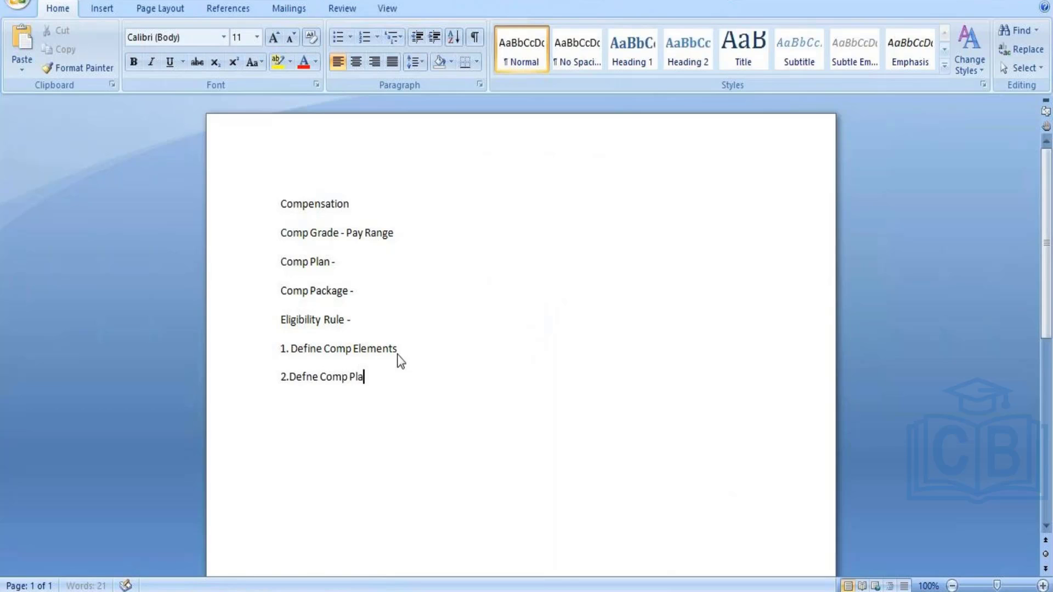
text(ns)
Step: Add a third numbered line reading "3.Bundle together 1 & 2 makes compensation package"
key(Return)
text(3.)
text(Bundle together)
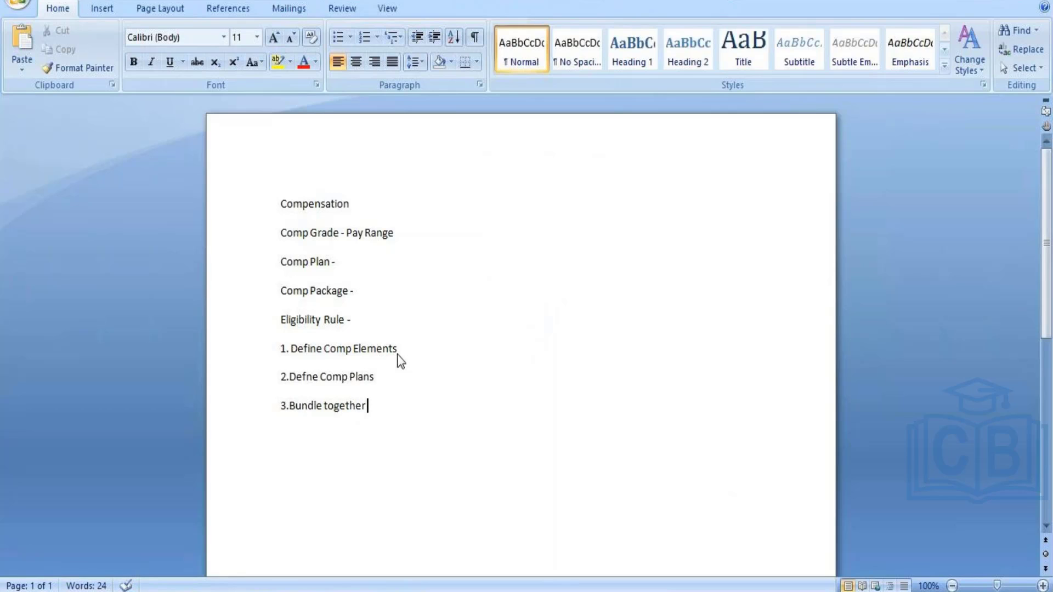
text(1 & 2 makes)
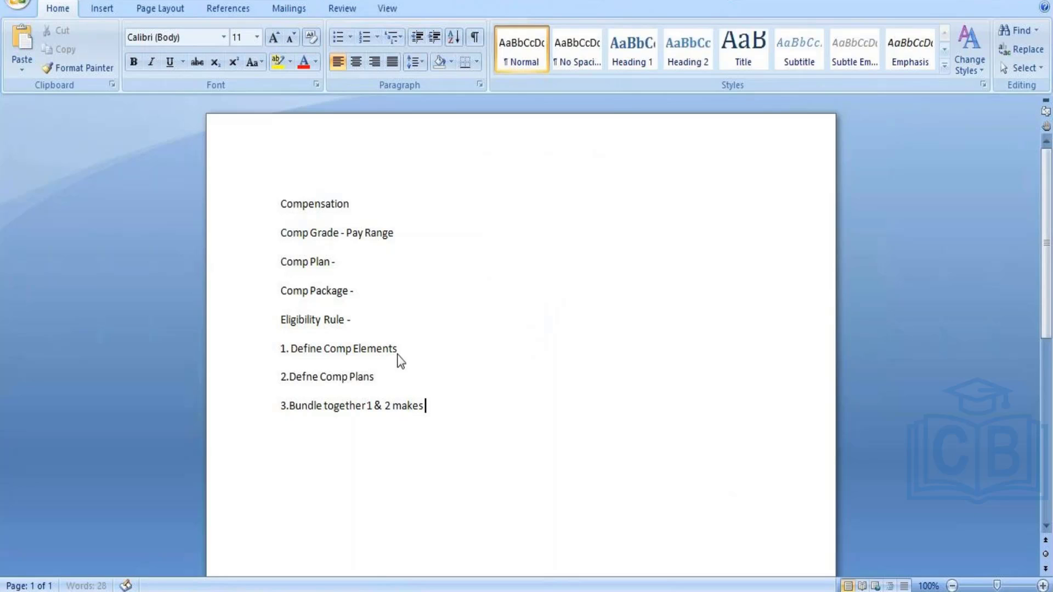
text( compensation package)
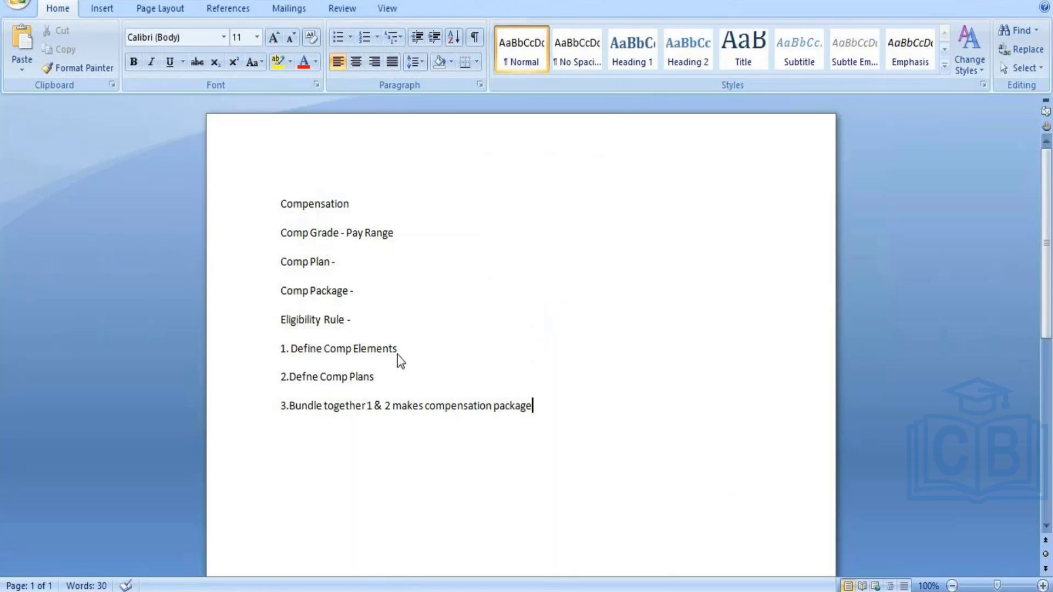
Step: Add a fourth numbered line reading "4.Eligibility rule"
key(Return)
text(4.)
text(Eligib)
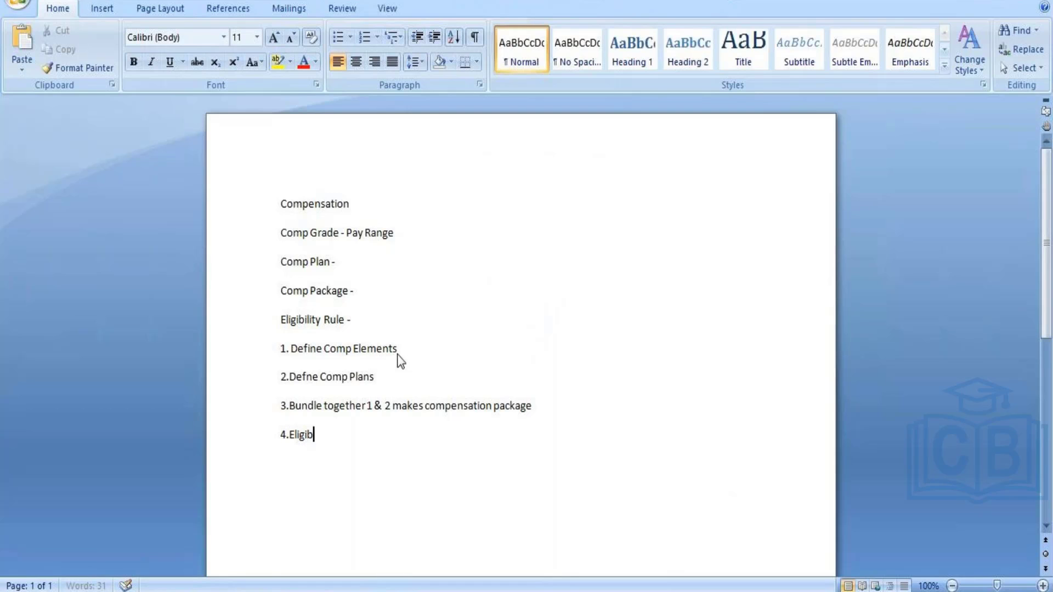
text(ility rule)
Step: Add a fifth numbered line reading "5.Final assign comp components to 4th step"
key(Return)
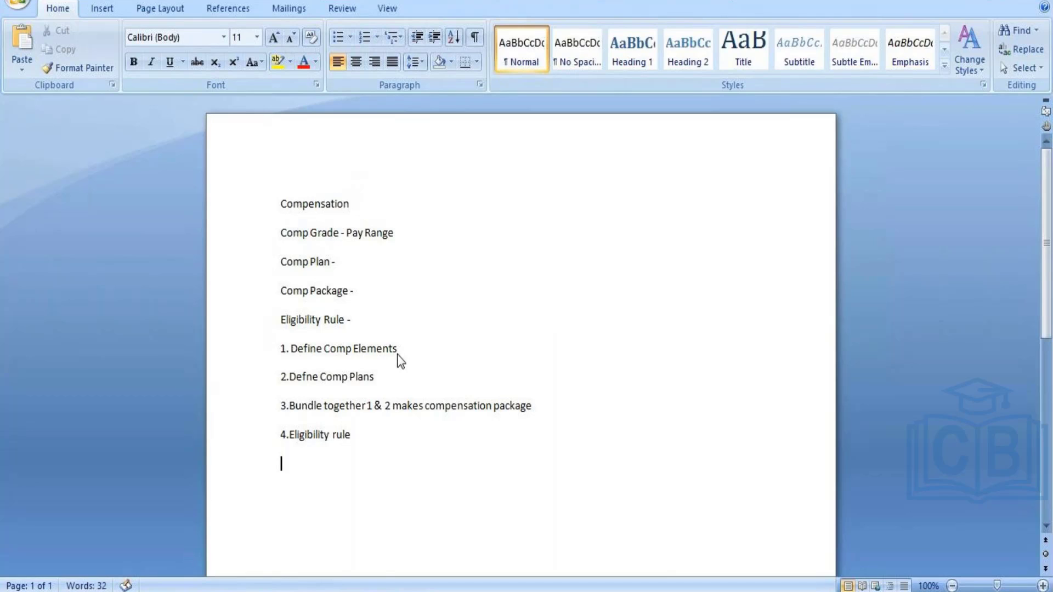
text(5.)
text(Final assi)
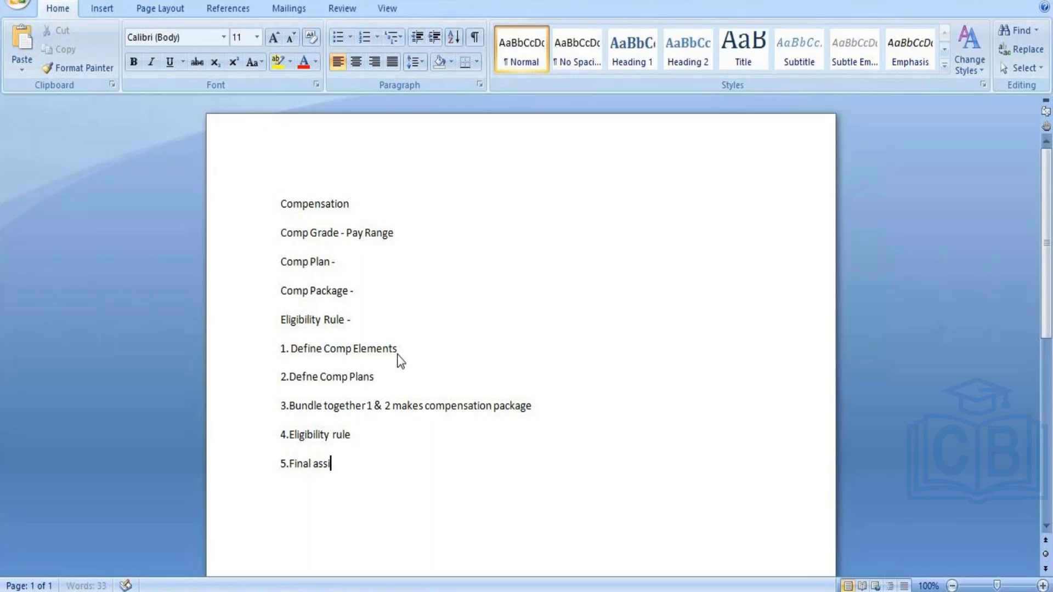
text(gn comp compo)
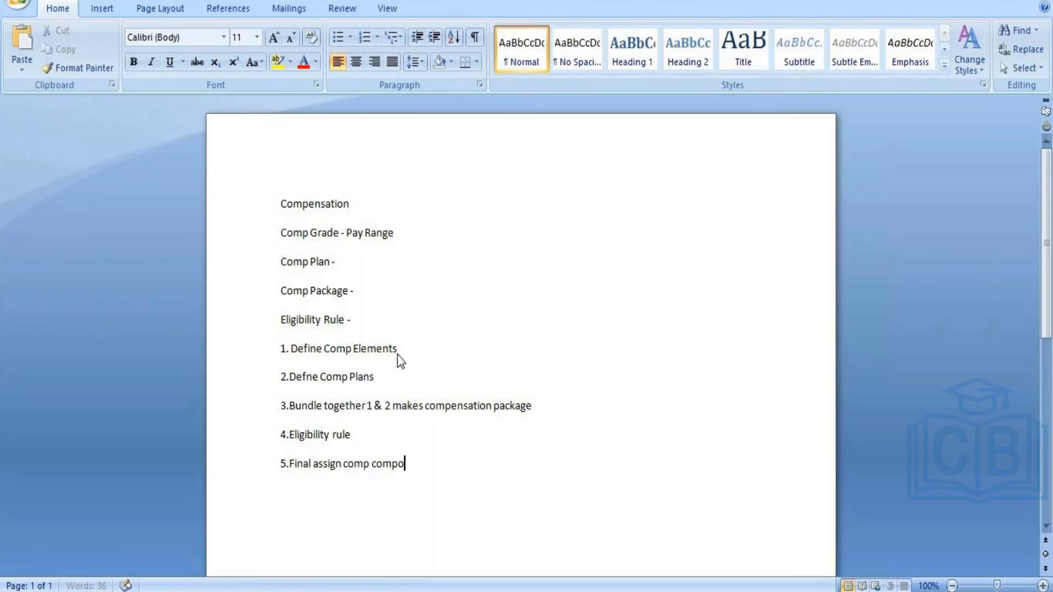
text(nets)
key(BackSpace)
key(BackSpace)
key(BackSpace)
key(BackSpace)
text(nents to )
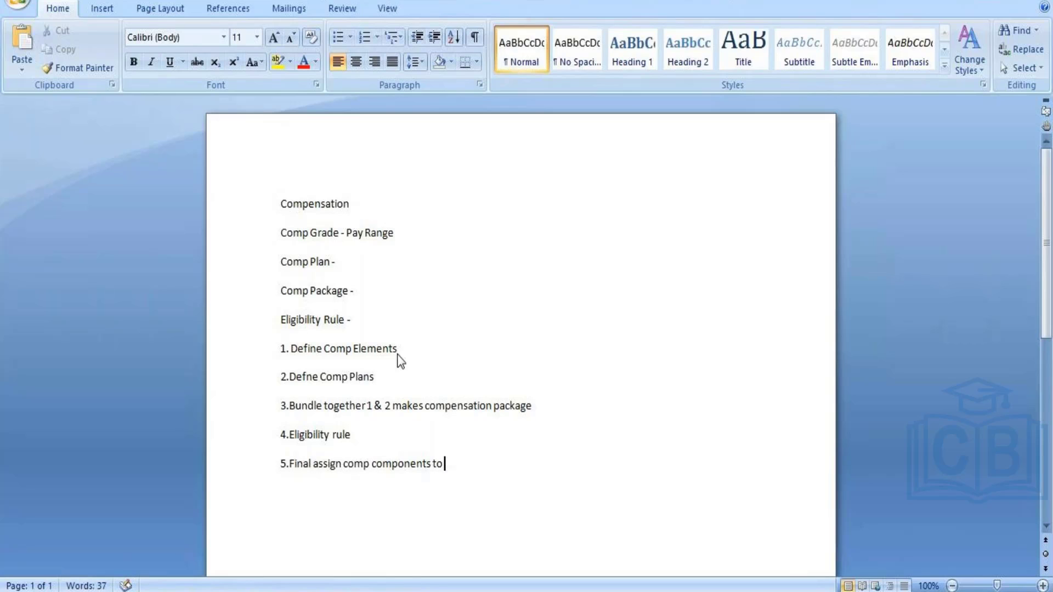
text(4th step)
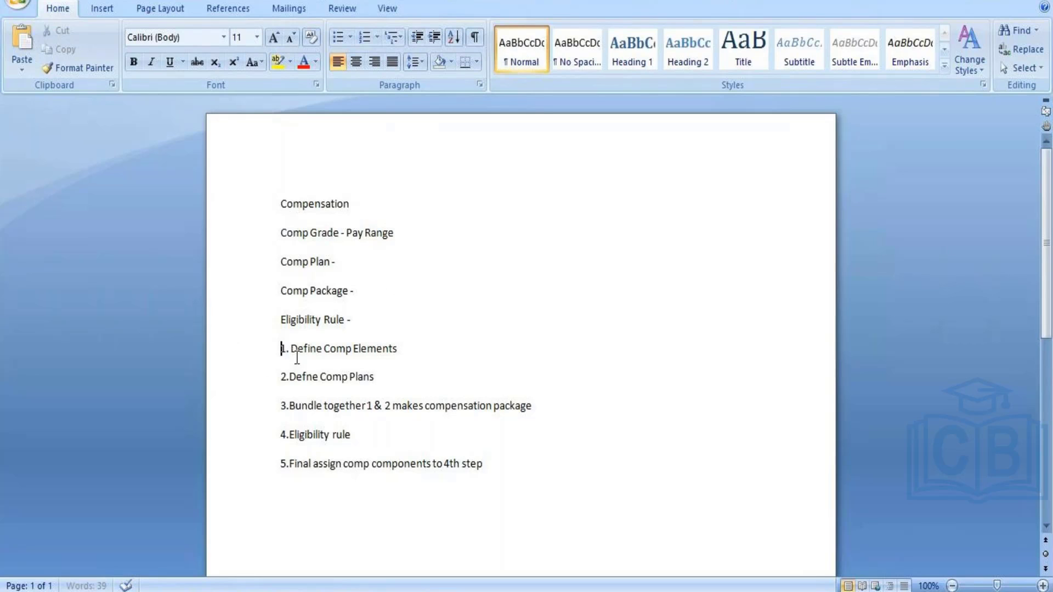
Step: Highlight the five numbered compensation setup lines in the notes for review, leaving the text as it is
drag(282, 350, 512, 470)
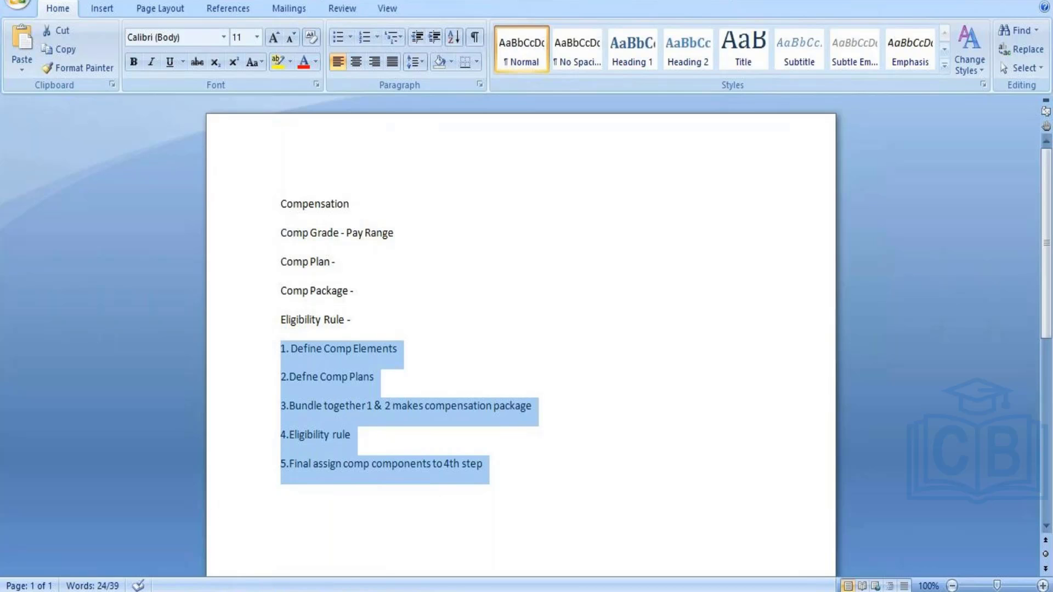
click(486, 464)
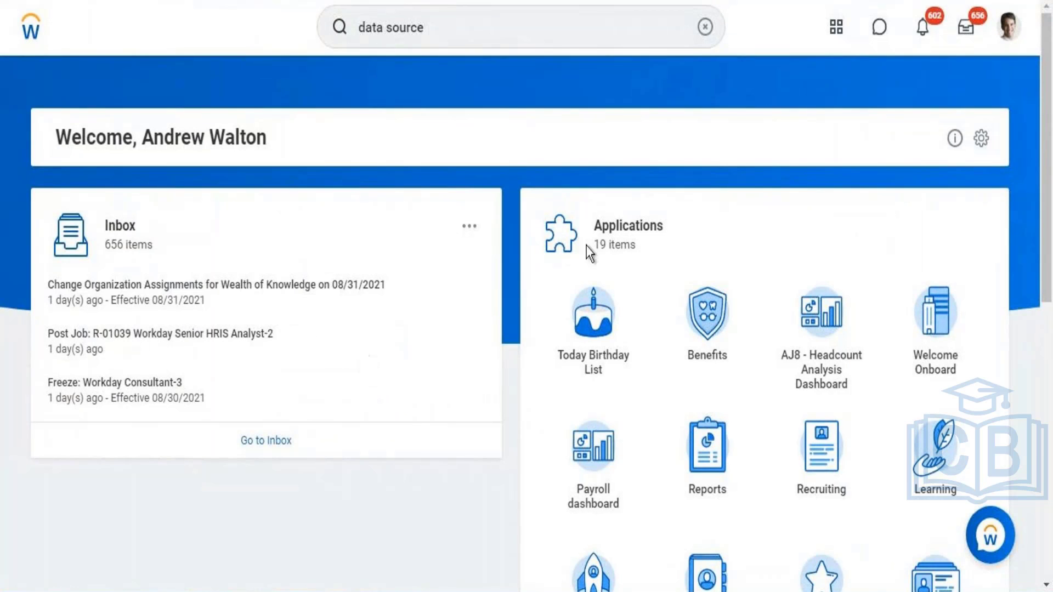
Step: Switch to Workday and display the Compensation section of the signed-in worker's own profile
click(1008, 28)
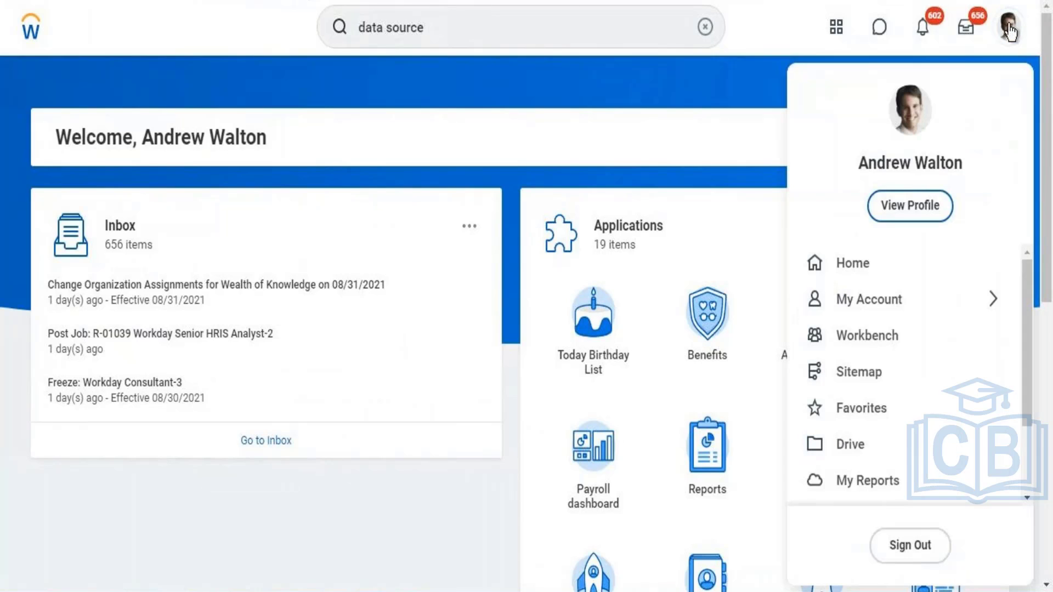
click(893, 205)
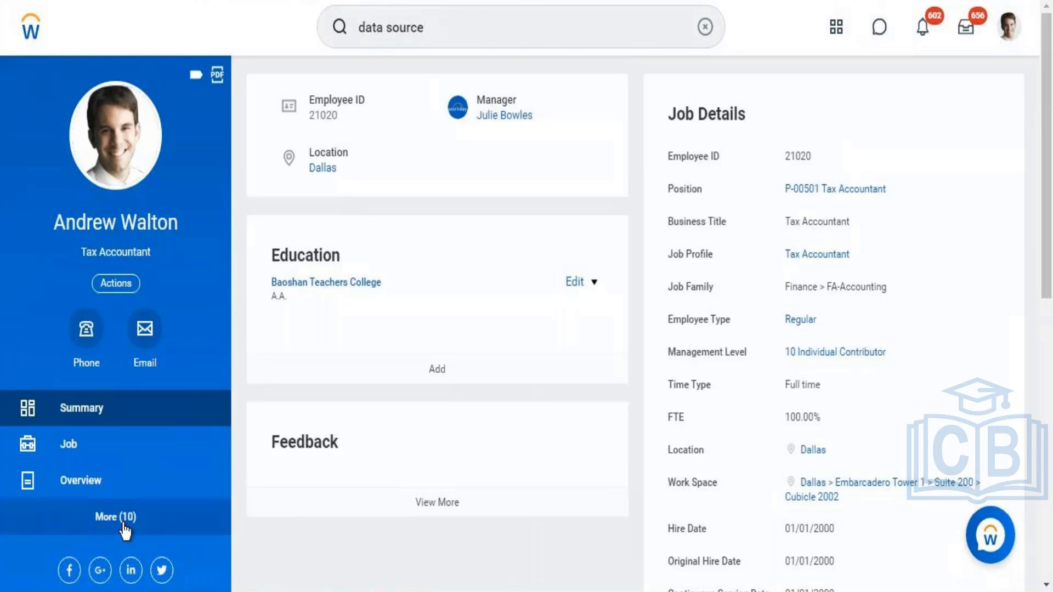
click(125, 525)
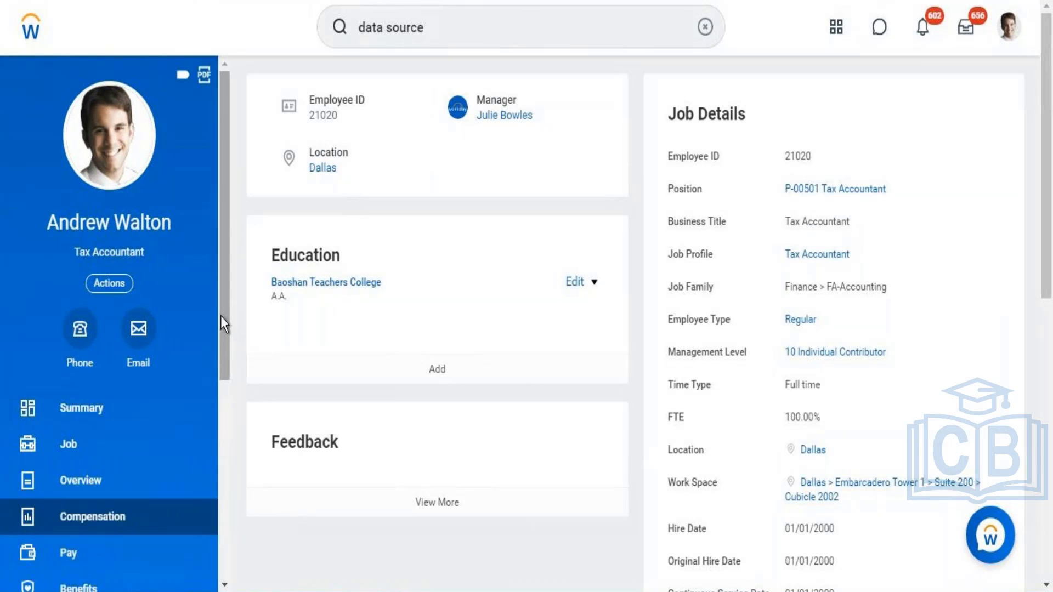
drag(227, 307, 223, 416)
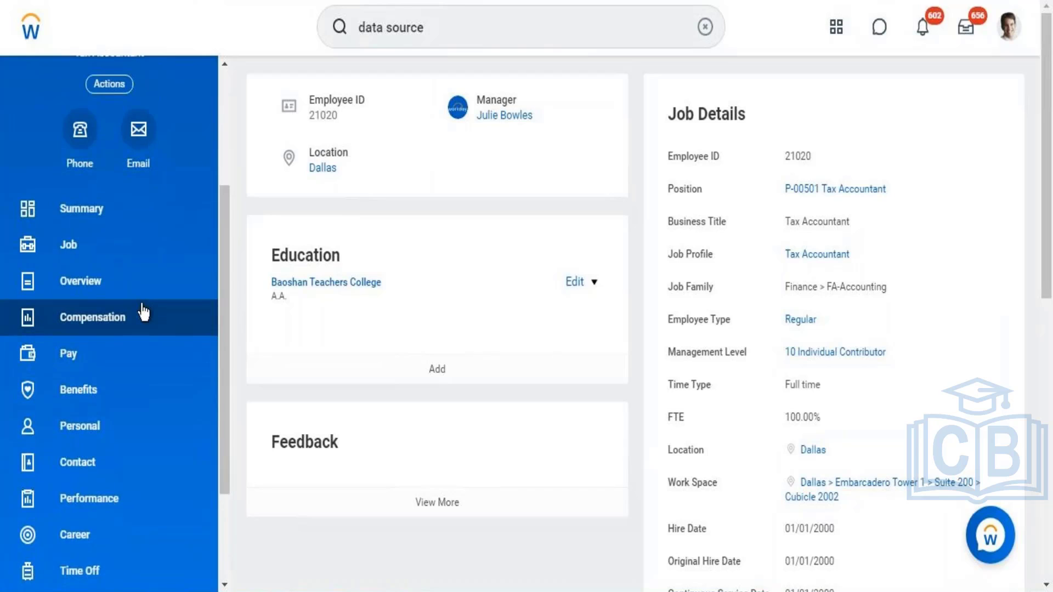
click(141, 328)
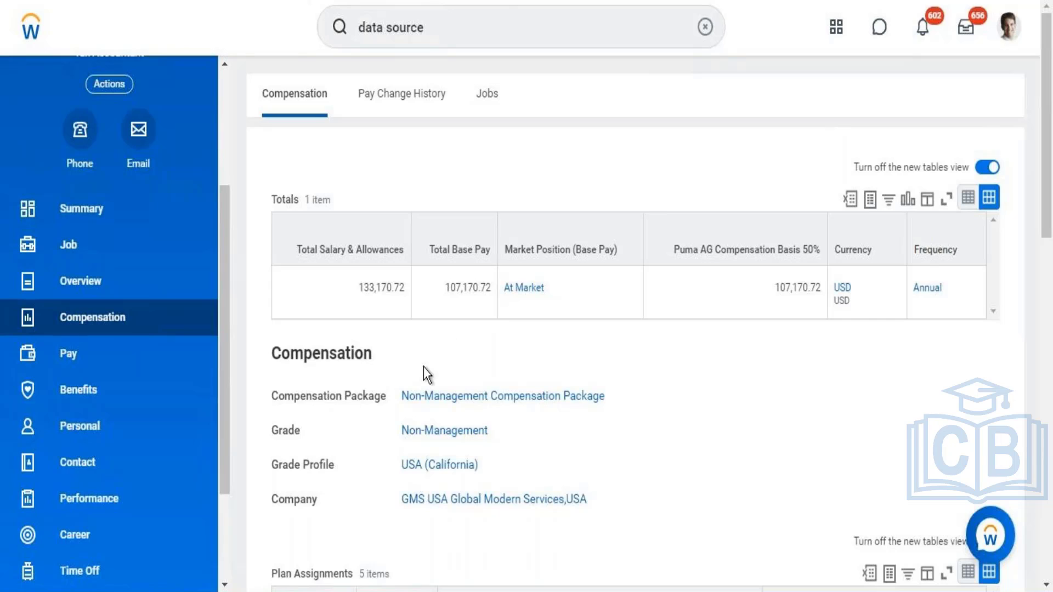
Step: Open the Non-Management Compensation Package in a new tab and view its details and compensation grades
right_click(474, 401)
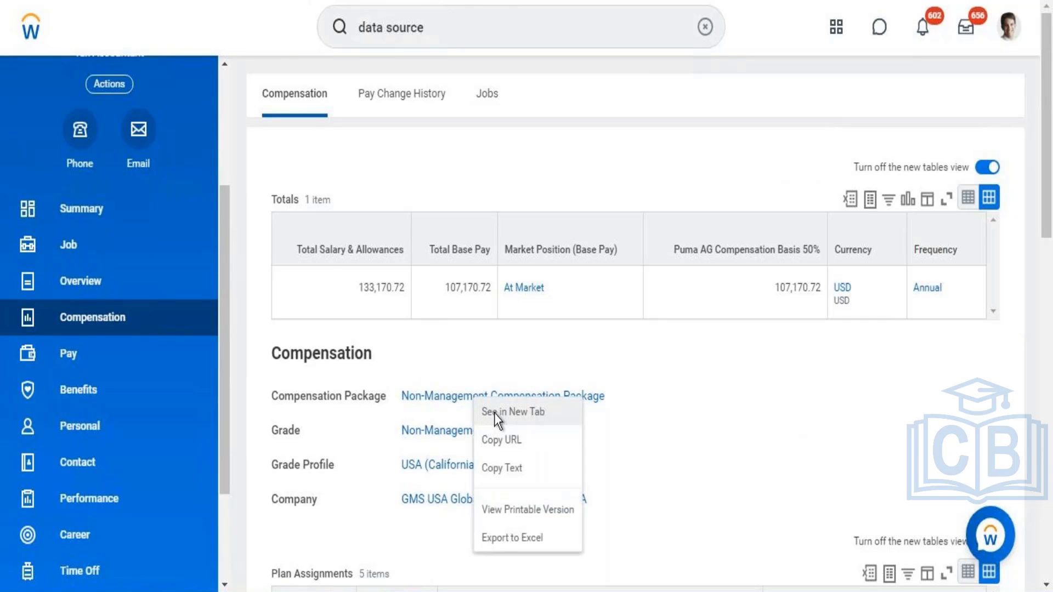
click(496, 412)
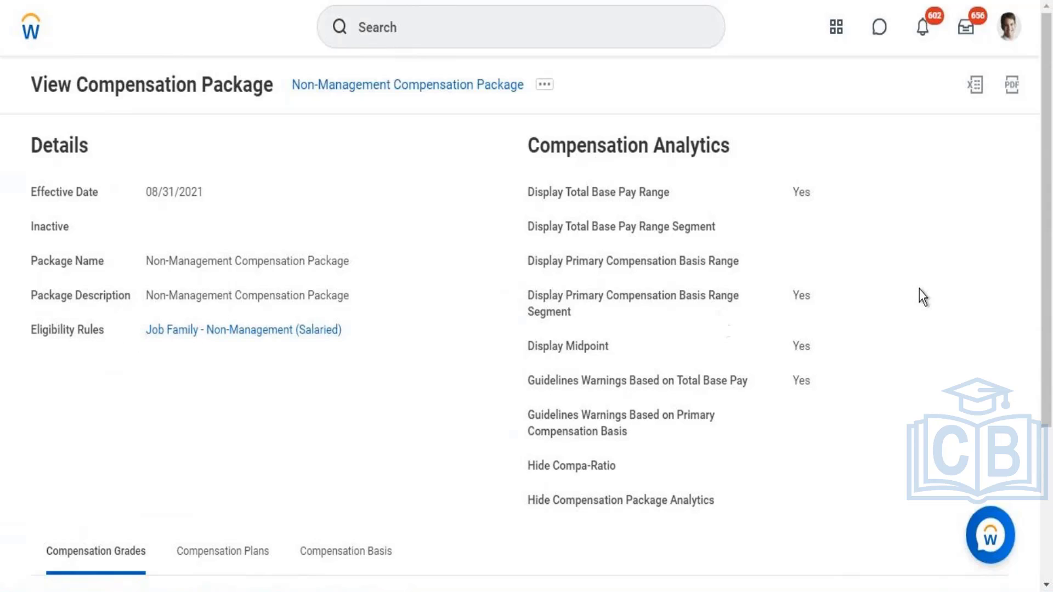
scroll(1040, 235, down, 4)
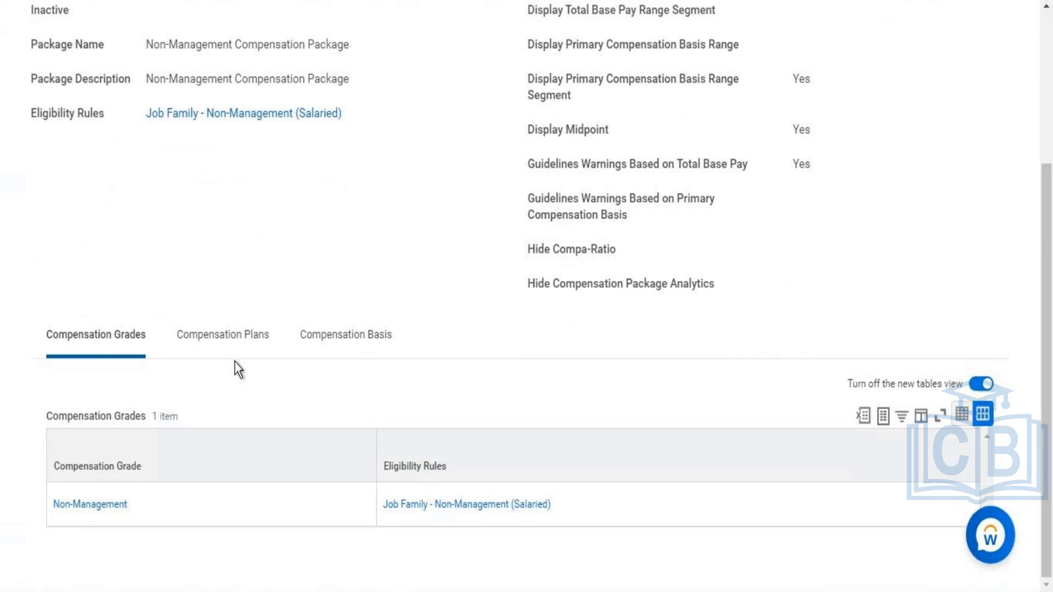
Step: Review the package's compensation plans with their eligibility rules, along with the package details and compensation analytics
click(227, 345)
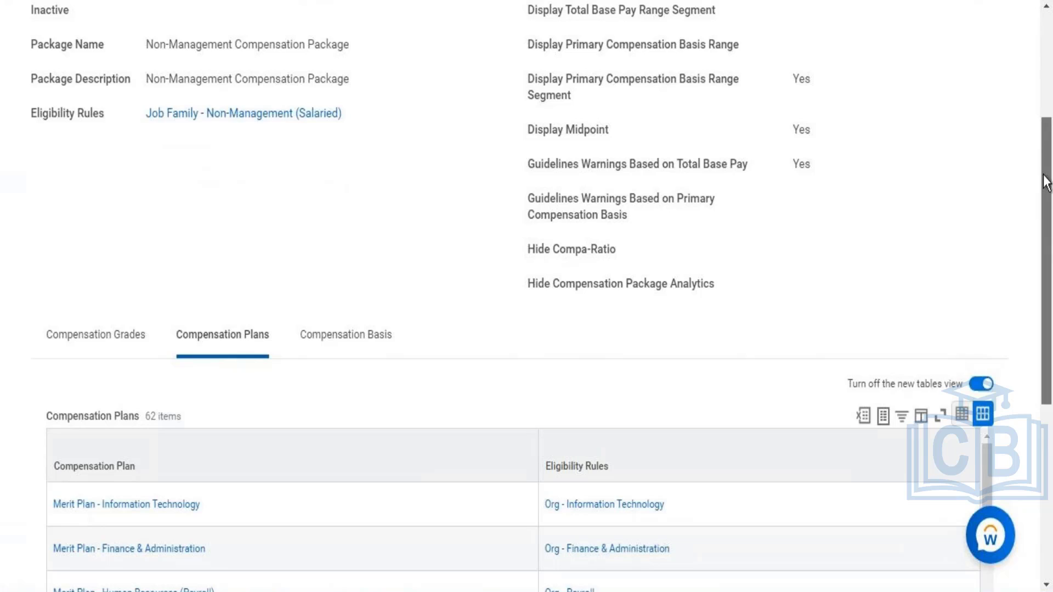
scroll(1046, 183, down, 5)
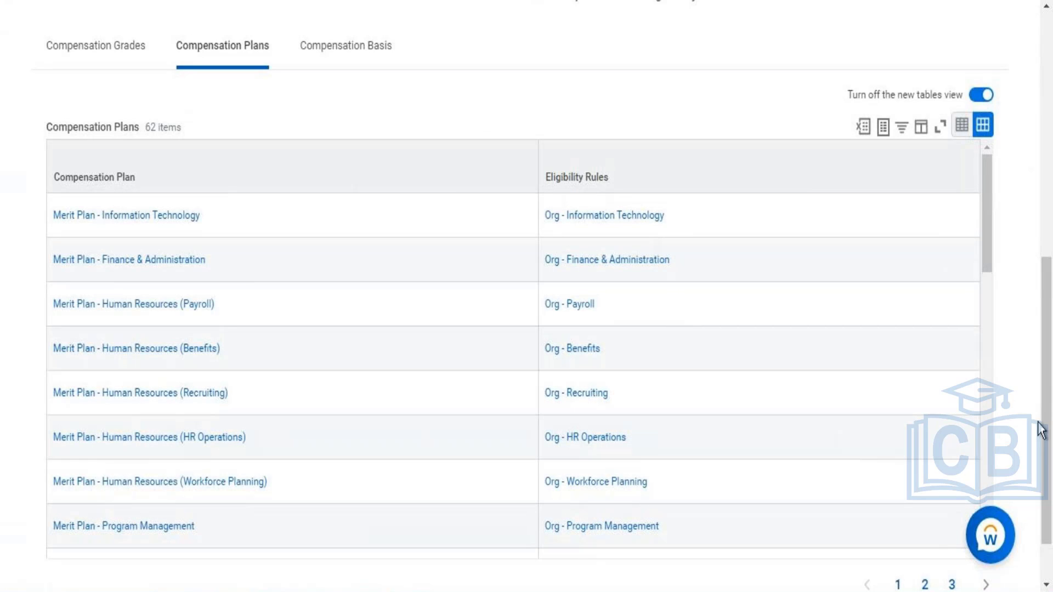
drag(1047, 428, 1038, 287)
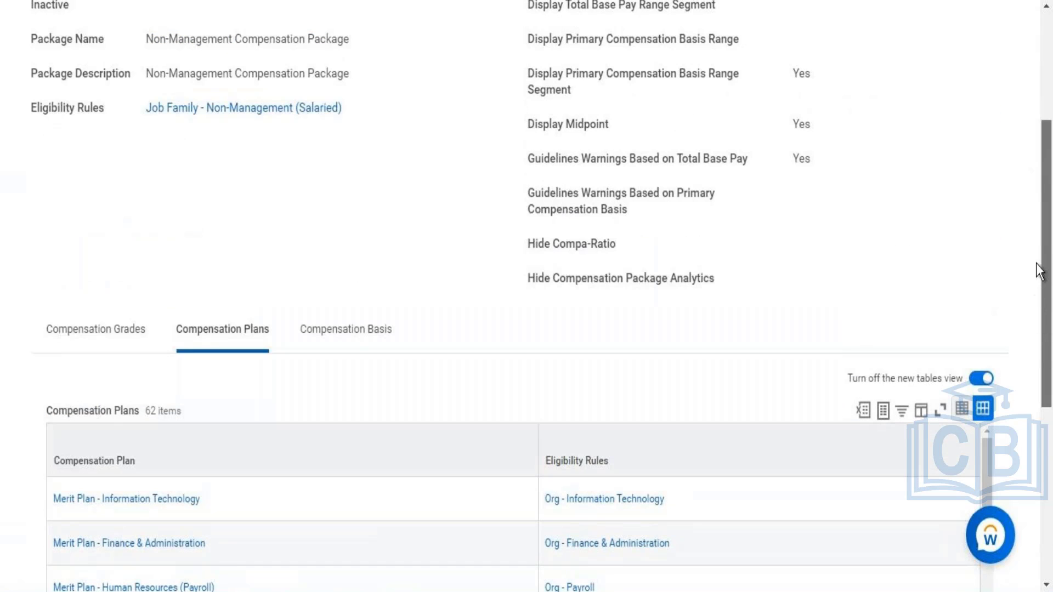
drag(1037, 268, 1044, 220)
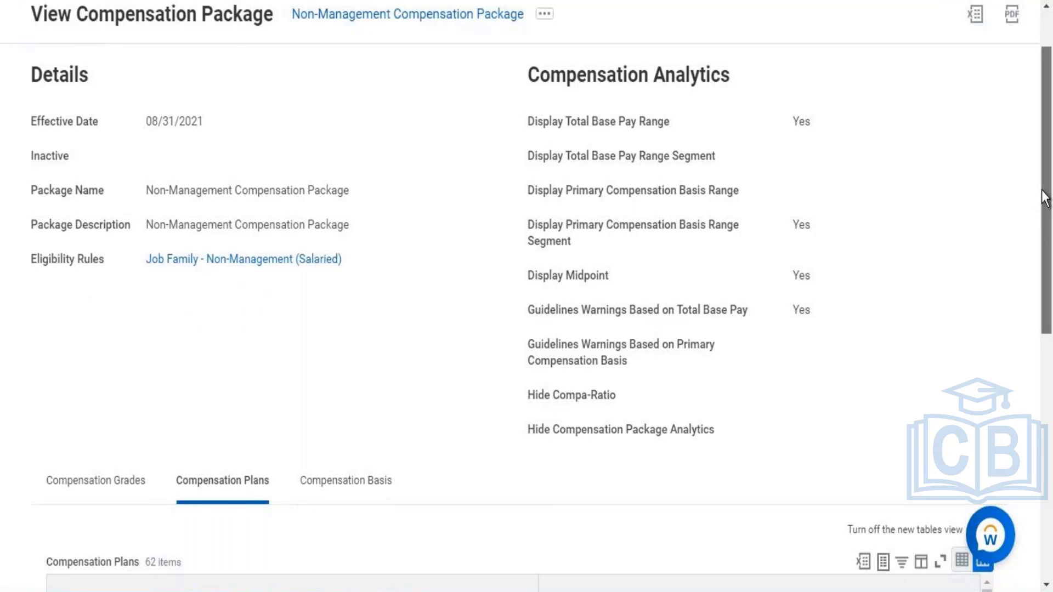
drag(1038, 217, 1009, 276)
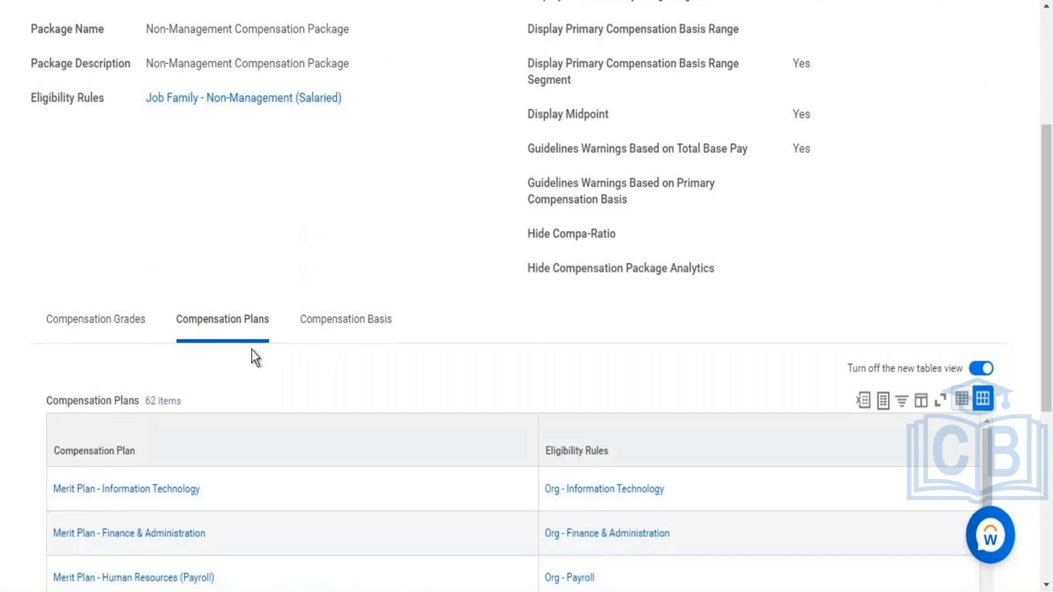
Step: View the Compensation Basis information of the Non-Management Compensation Package
click(373, 317)
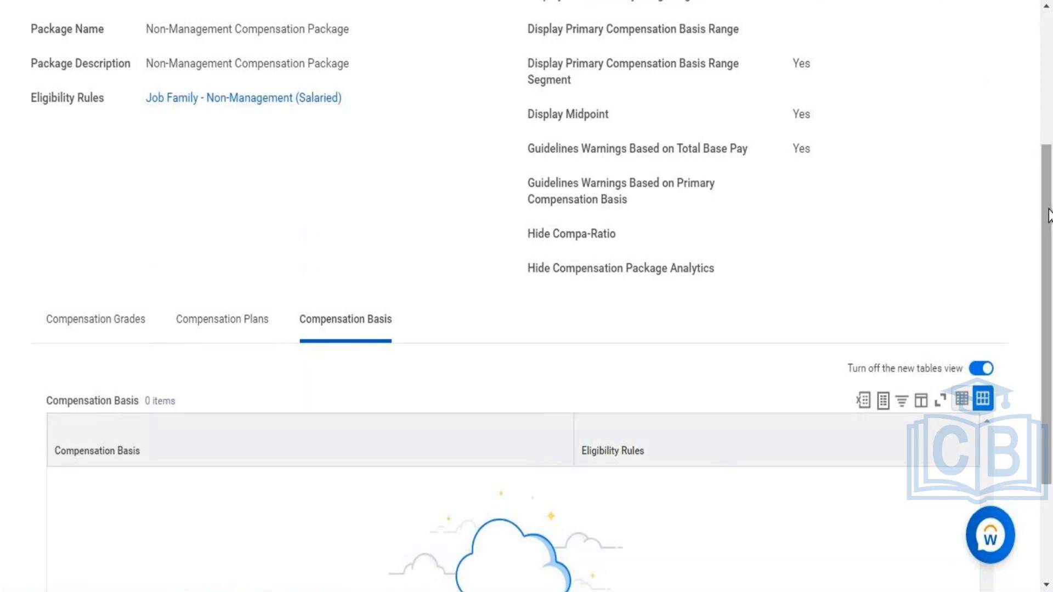
scroll(1040, 270, down, 2)
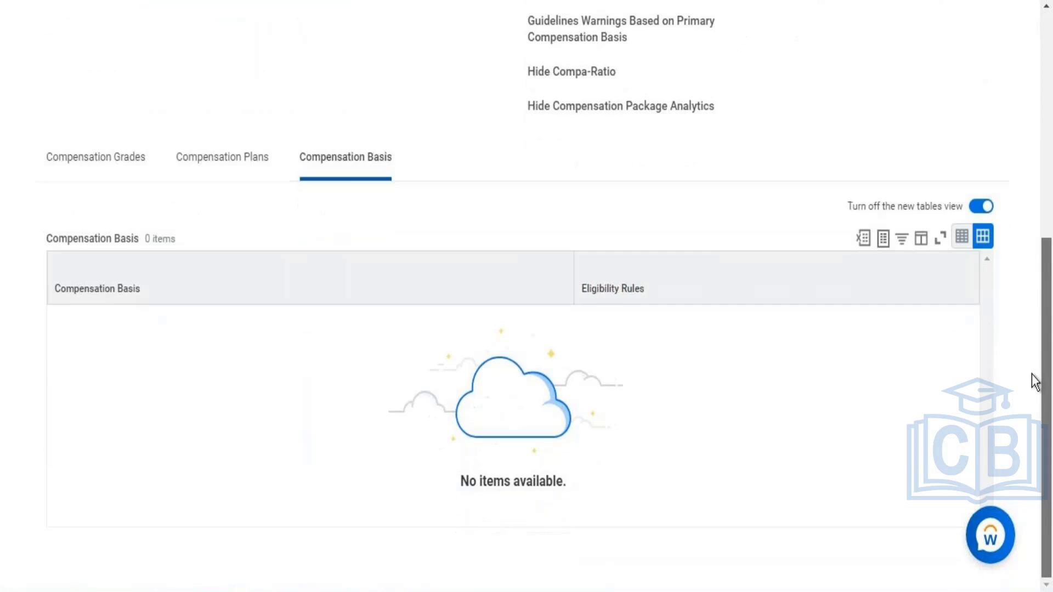
scroll(1032, 381, up, 5)
scroll(1035, 106, up, 3)
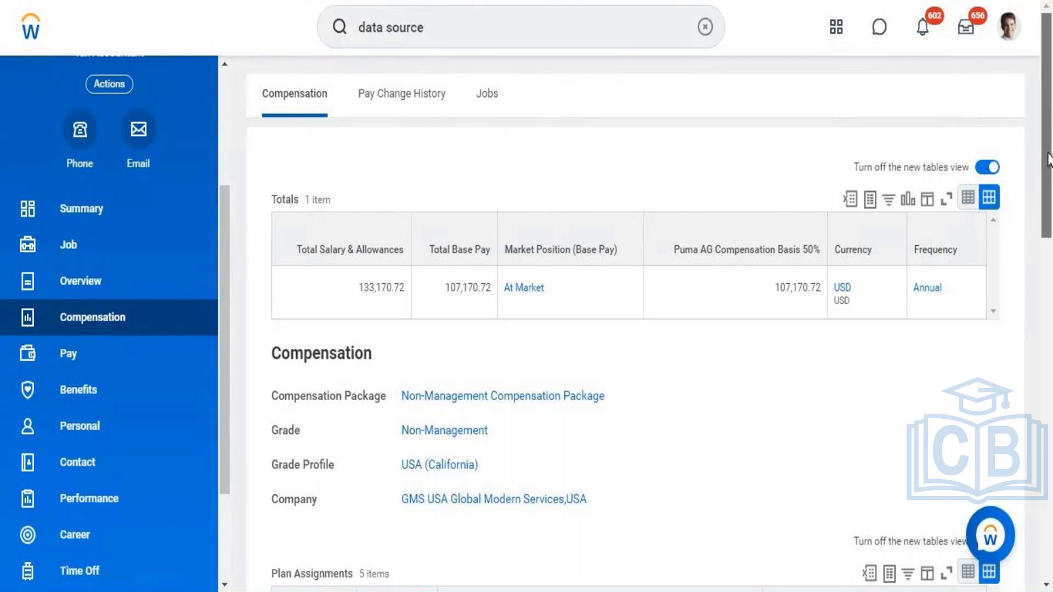
Step: Review the plan assignments on the worker's compensation page and open the General Salary Plan in a new tab
scroll(1042, 235, down, 5)
scroll(1029, 346, down, 8)
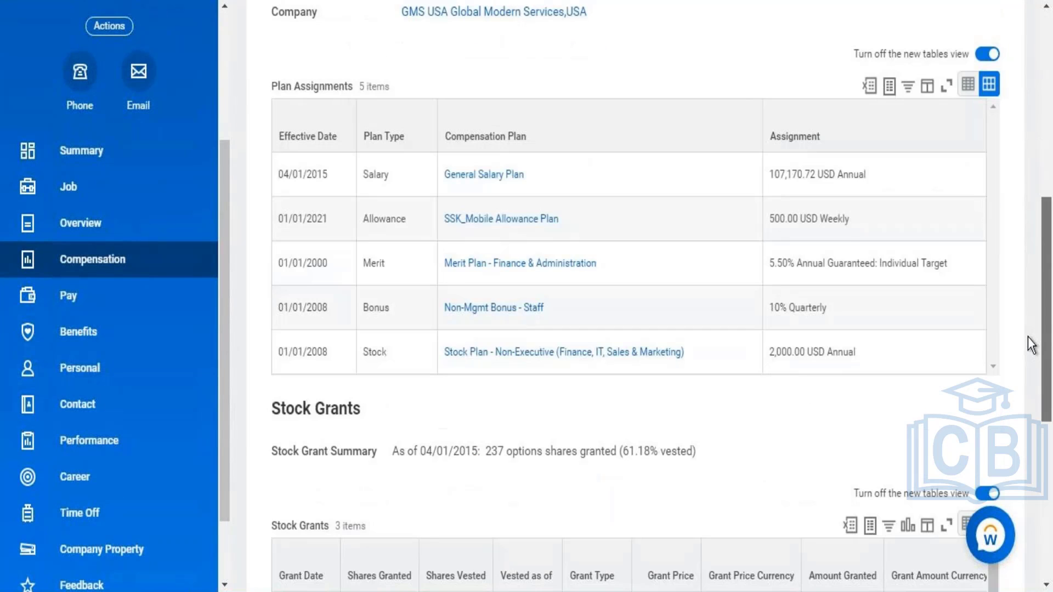
scroll(1023, 372, up, 3)
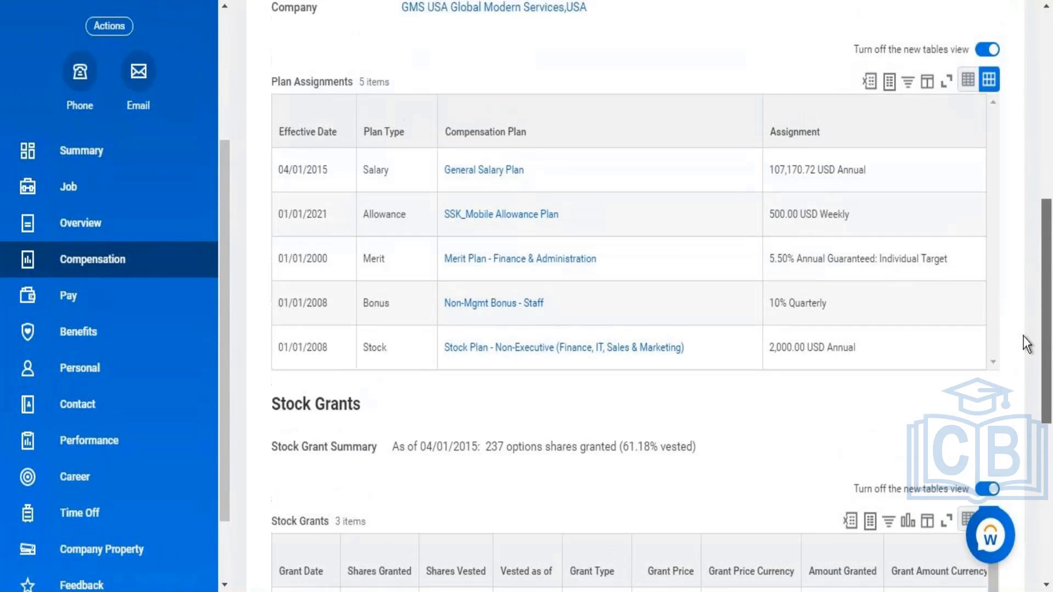
scroll(1028, 323, up, 1)
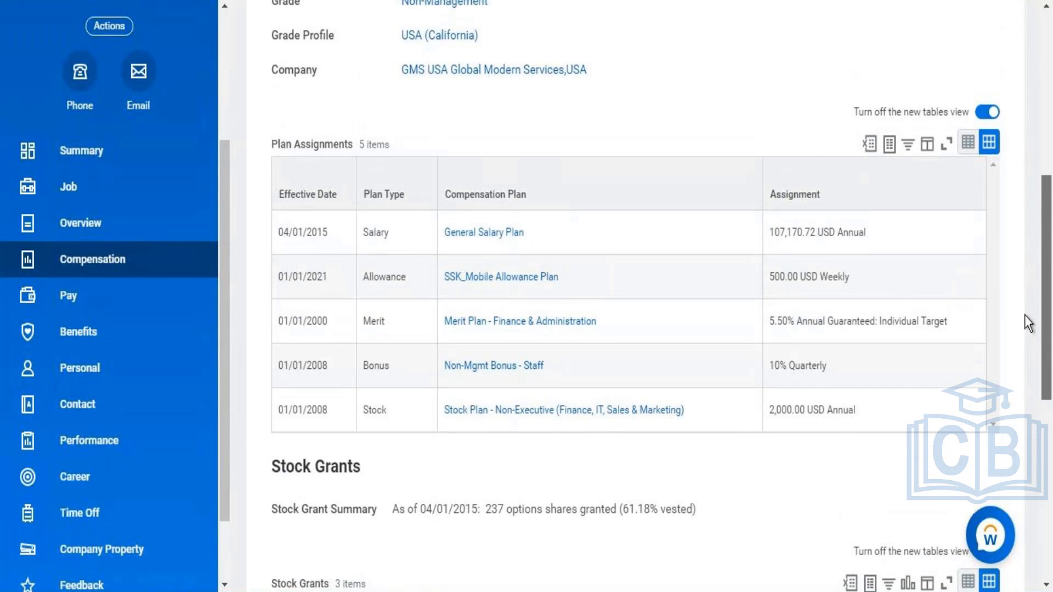
scroll(1023, 302, up, 2)
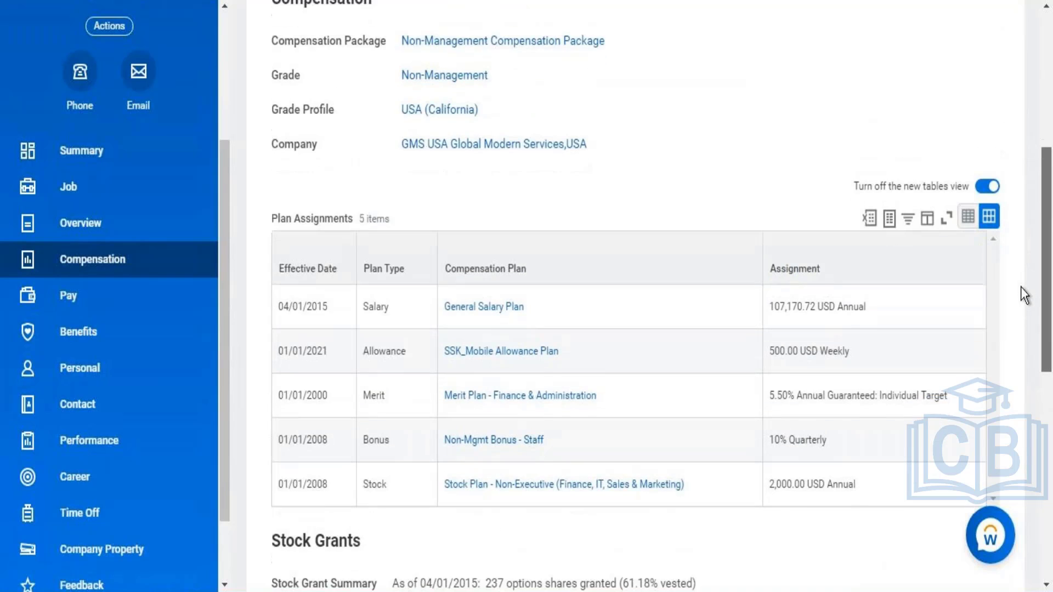
scroll(1015, 330, down, 4)
scroll(1012, 356, up, 1)
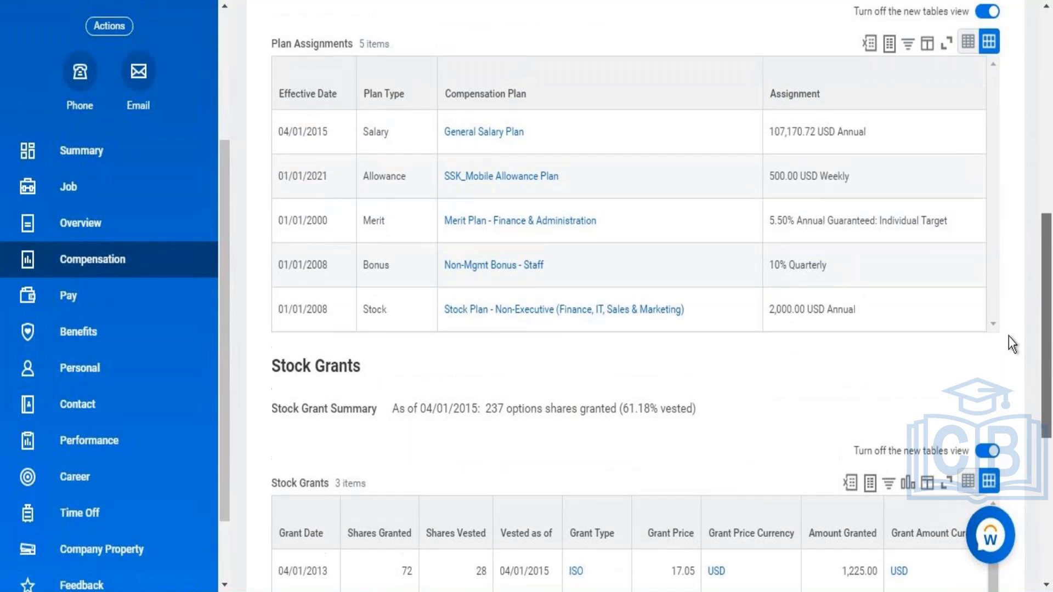
scroll(1011, 329, up, 2)
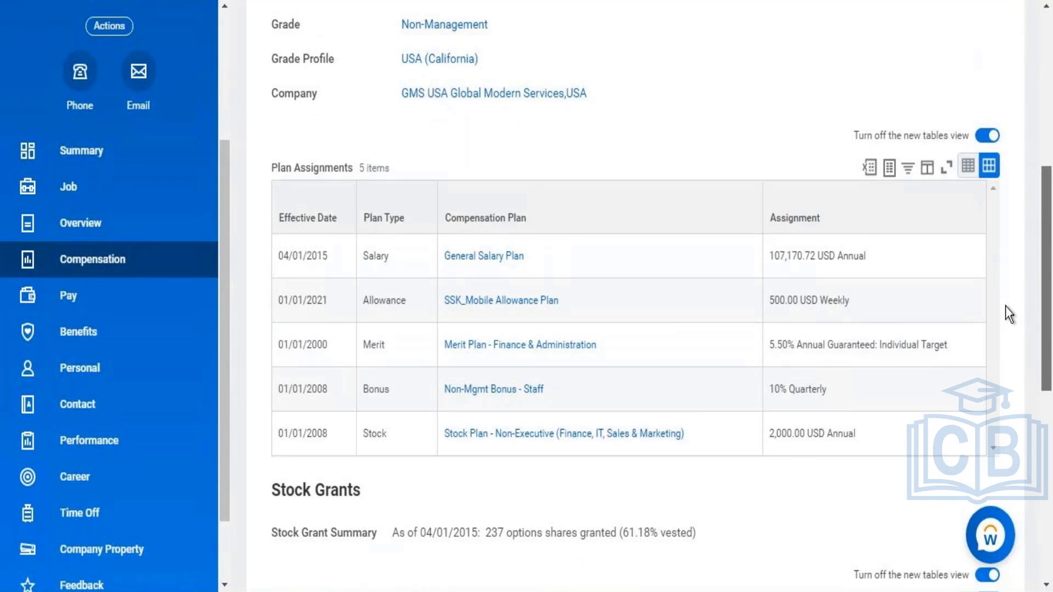
drag(1004, 304, 1004, 301)
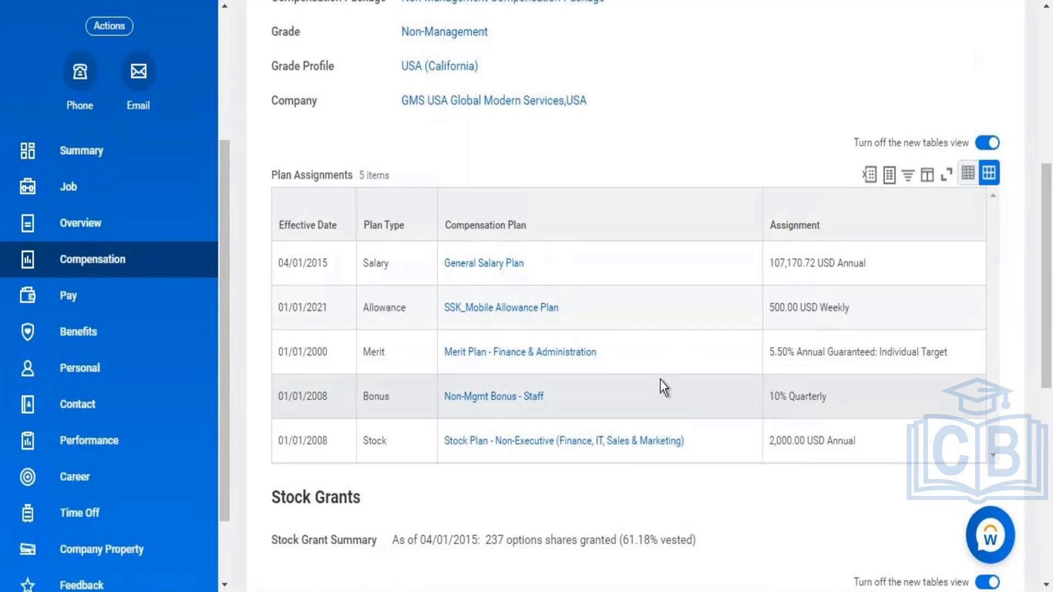
right_click(487, 267)
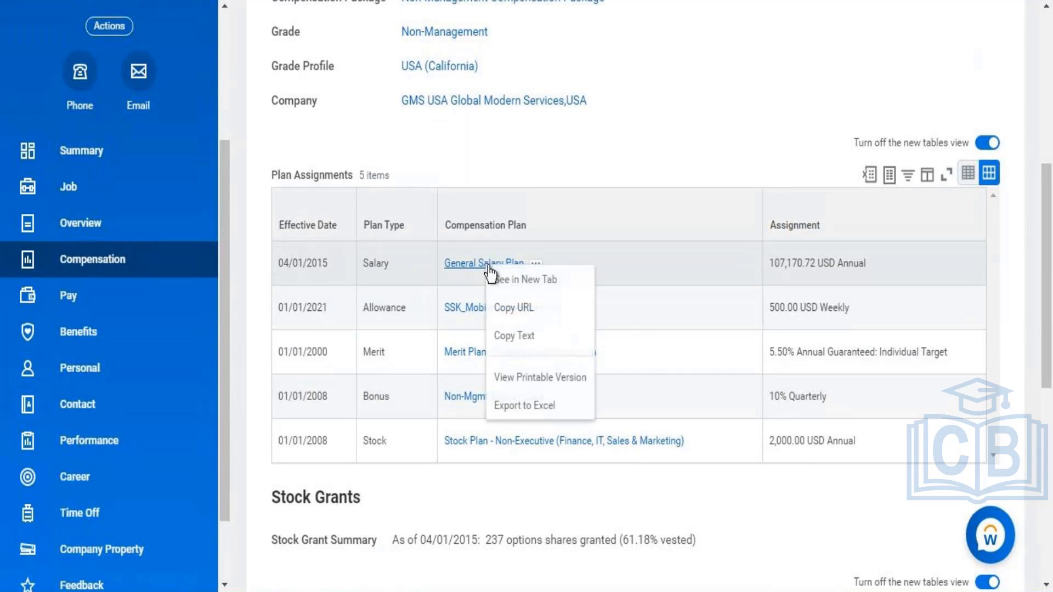
click(516, 281)
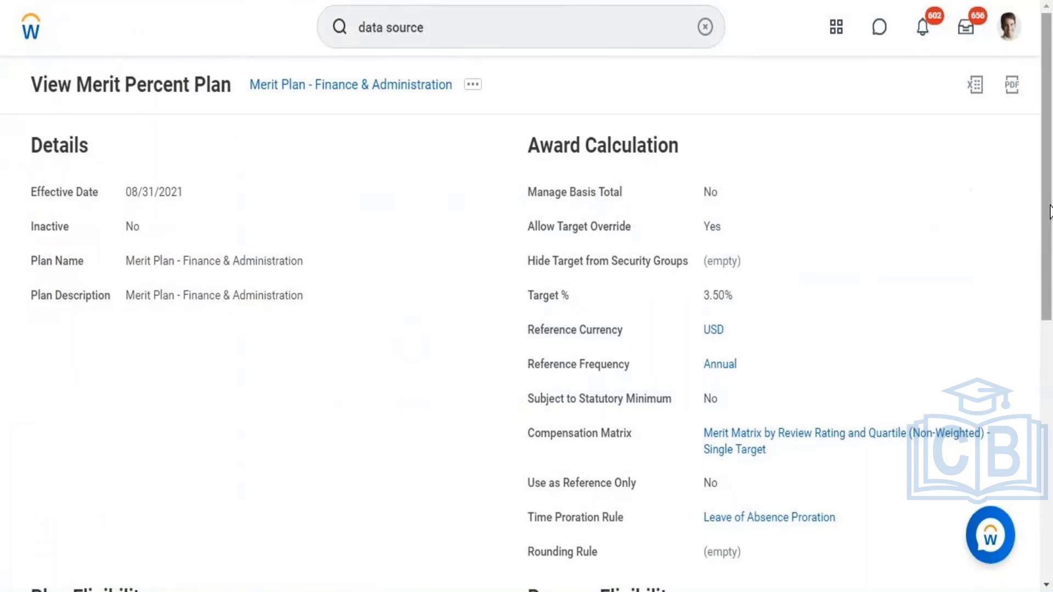
Step: Examine the award calculation, plan eligibility, process eligibility and merit plan events of Merit Plan - Finance & Administration
drag(1049, 112, 1033, 259)
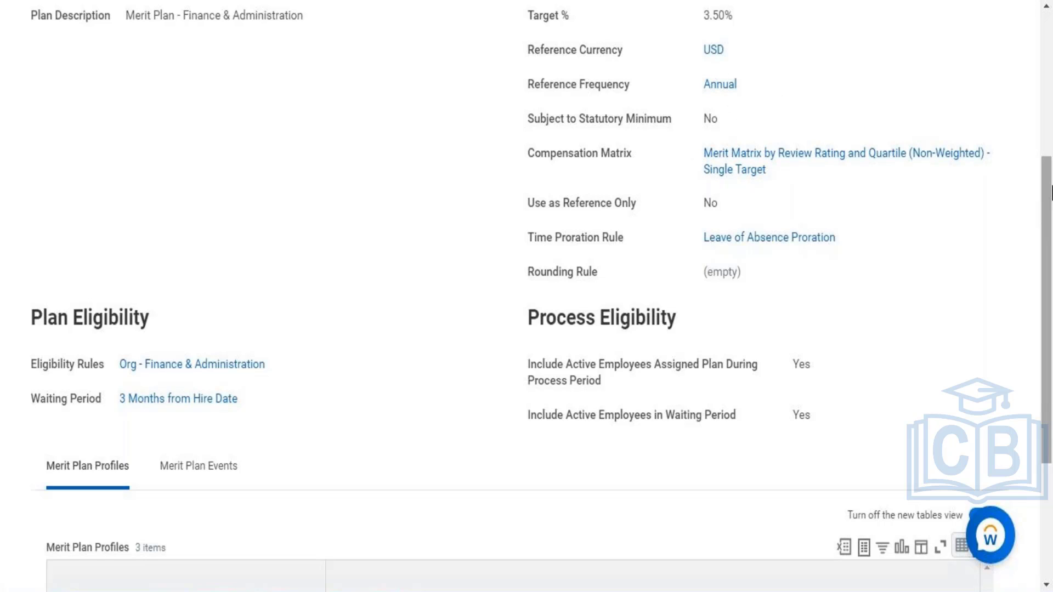
drag(1048, 195, 1039, 365)
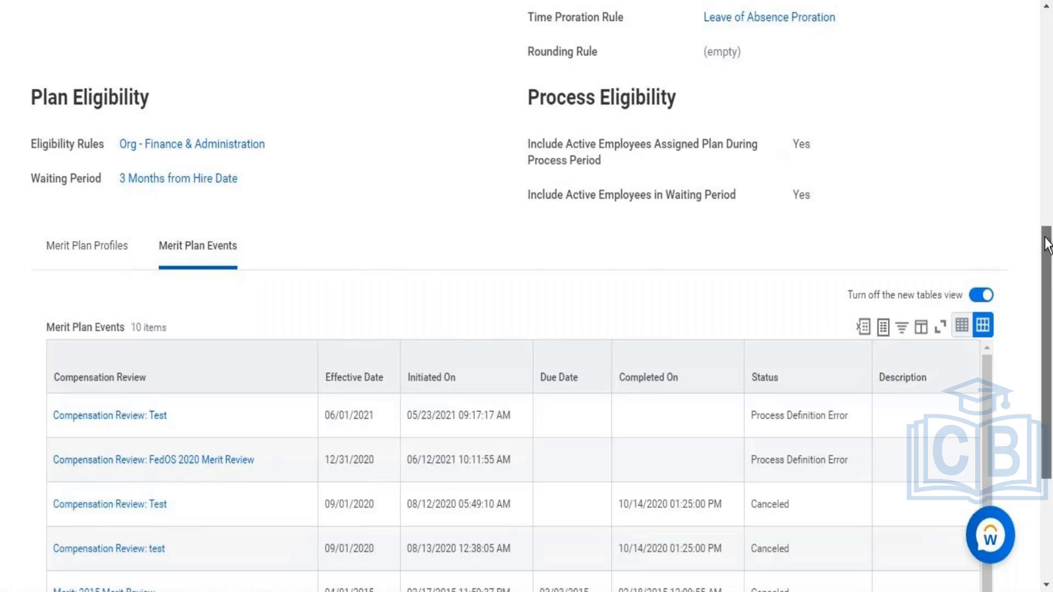
drag(1046, 245, 1011, 476)
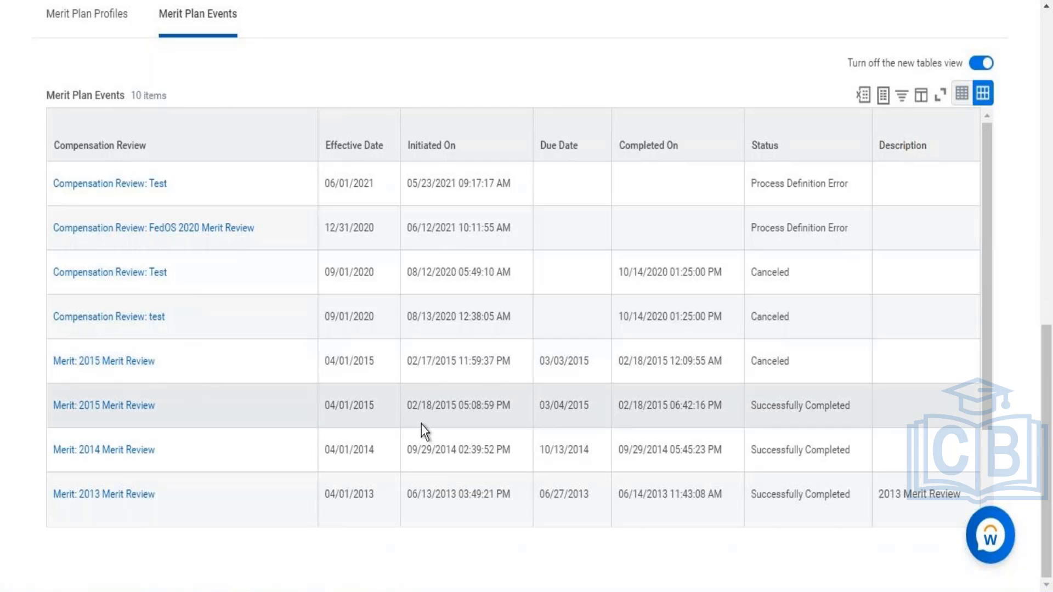
drag(1049, 389, 1034, 71)
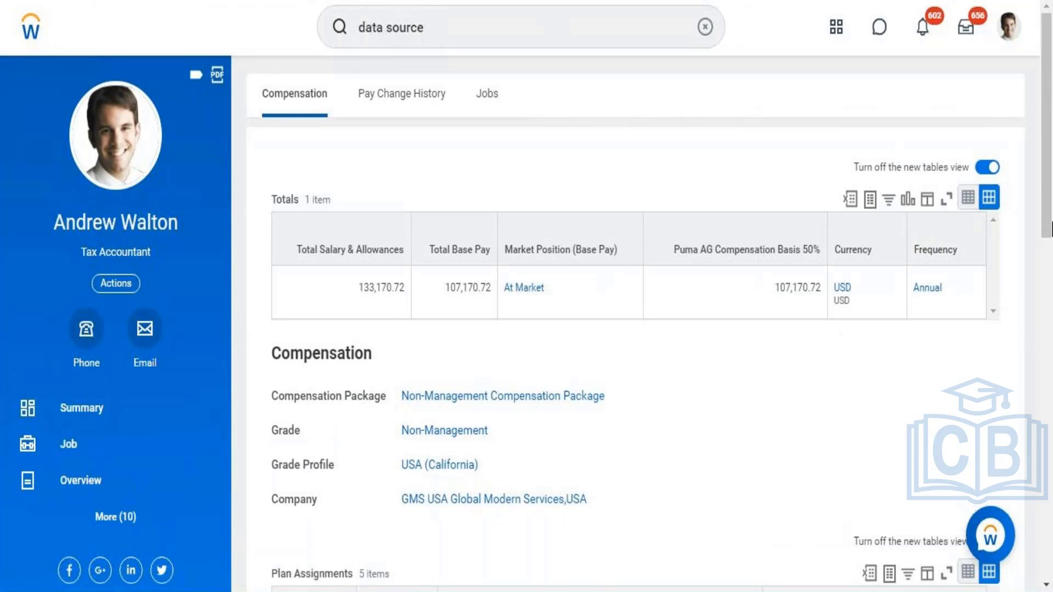
Step: Open the Non-Mgmt Bonus - Staff plan from the worker's plan assignments and review its award calculation and eligibility details
scroll(1031, 330, down, 5)
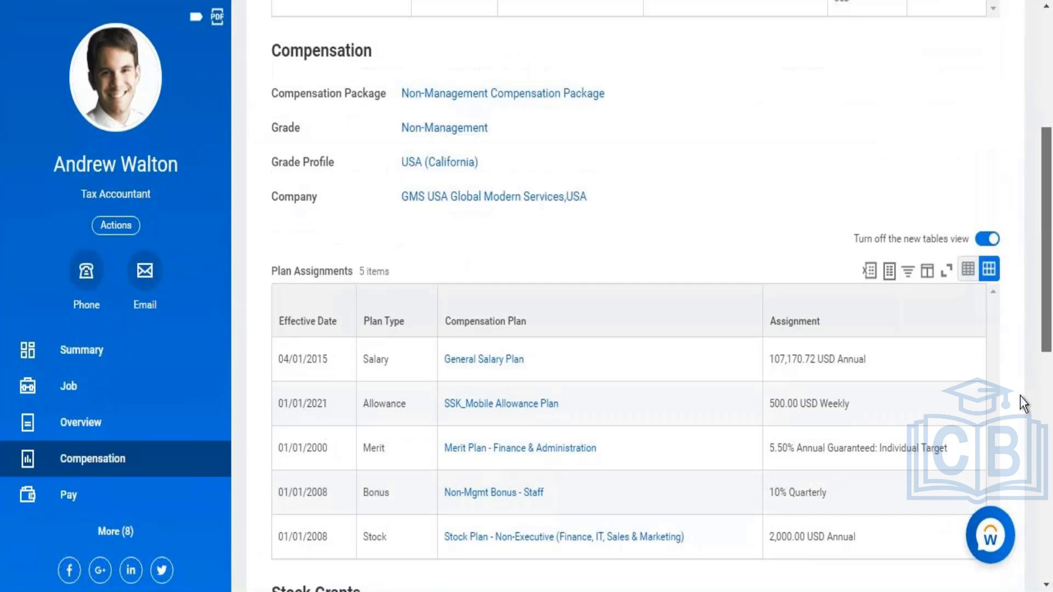
scroll(1020, 396, down, 4)
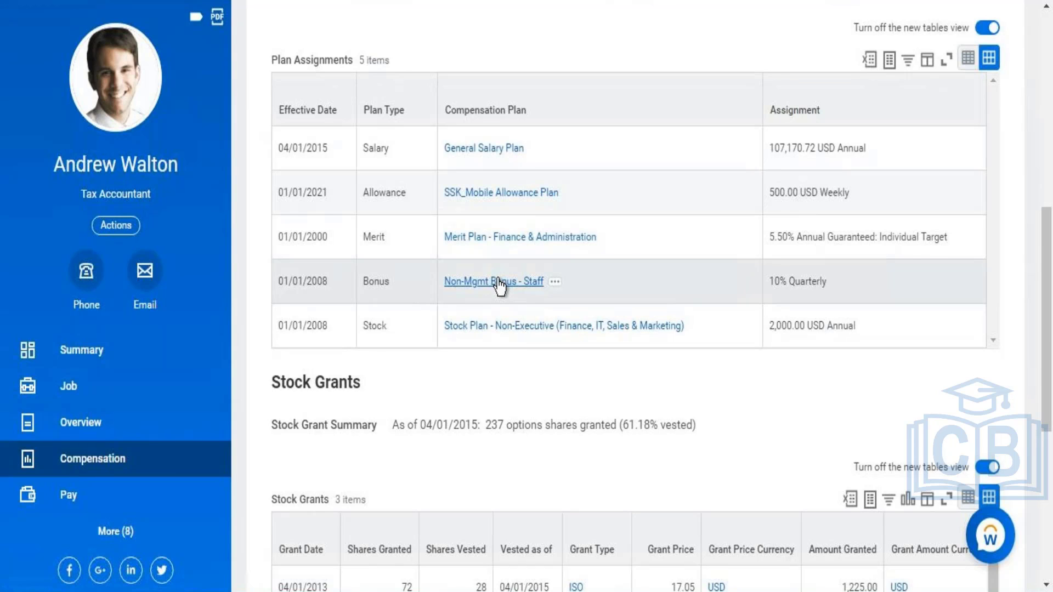
click(498, 281)
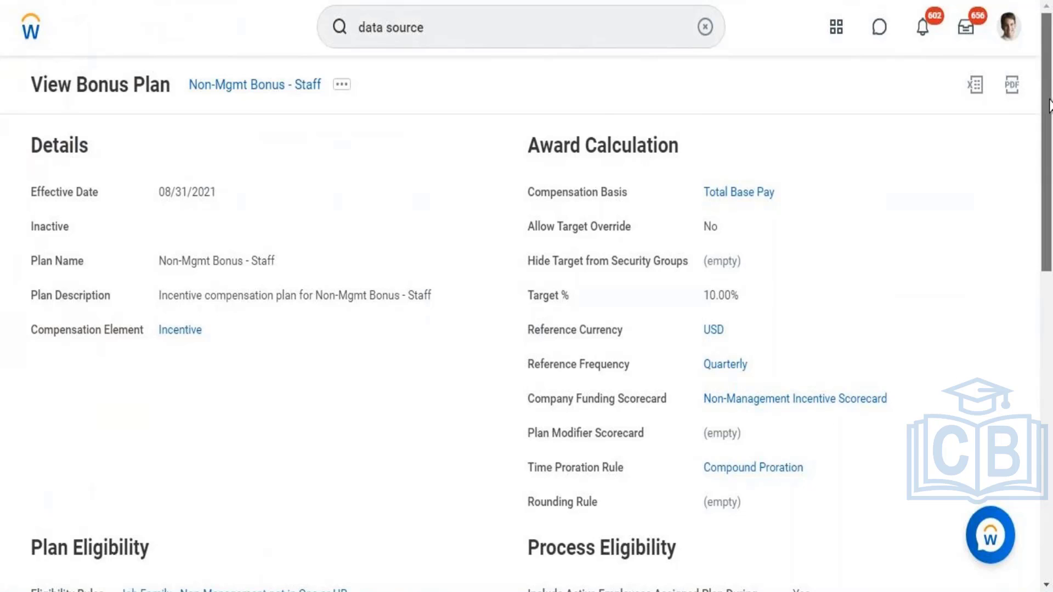
drag(1048, 80, 1049, 207)
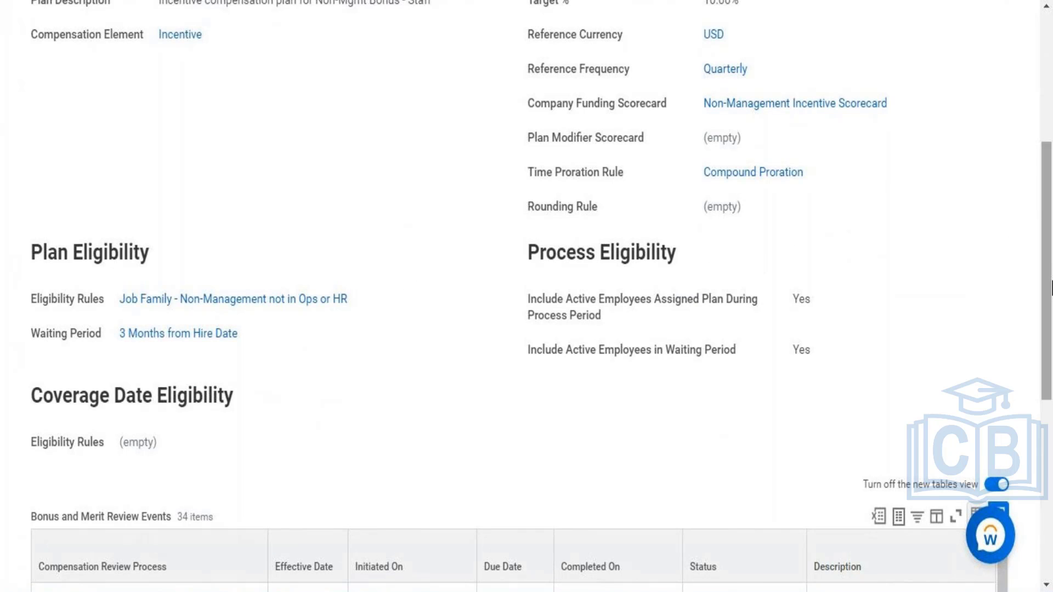
Step: Review the worker's compensation totals and plan assignments, then expand the profile's section list and select Compensation
mouse_move(1051, 288)
mouse_down()
mouse_move(1050, 186)
mouse_move(1052, 281)
mouse_up()
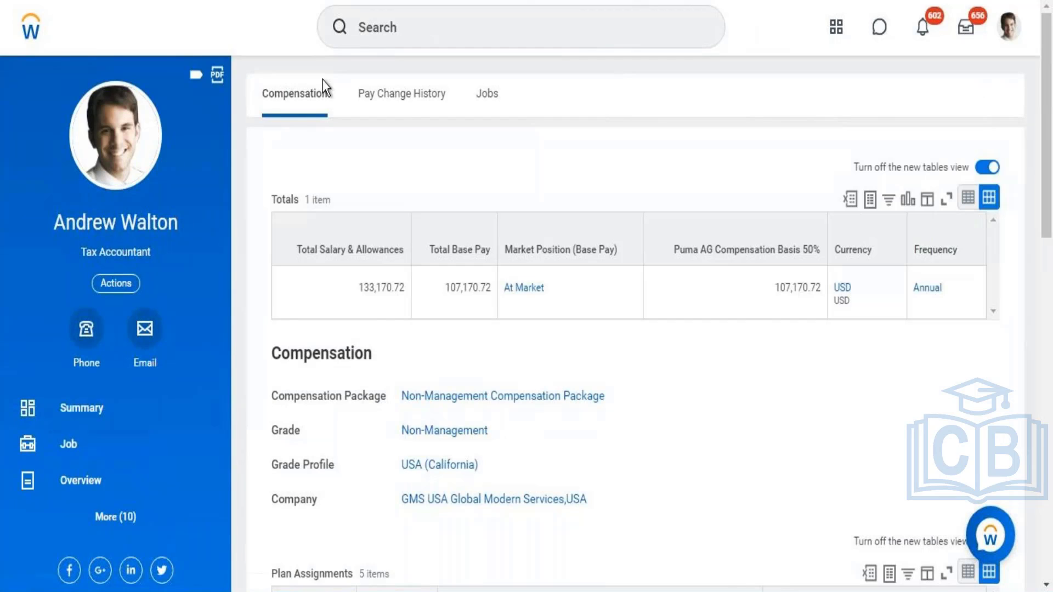
drag(1049, 114, 1043, 293)
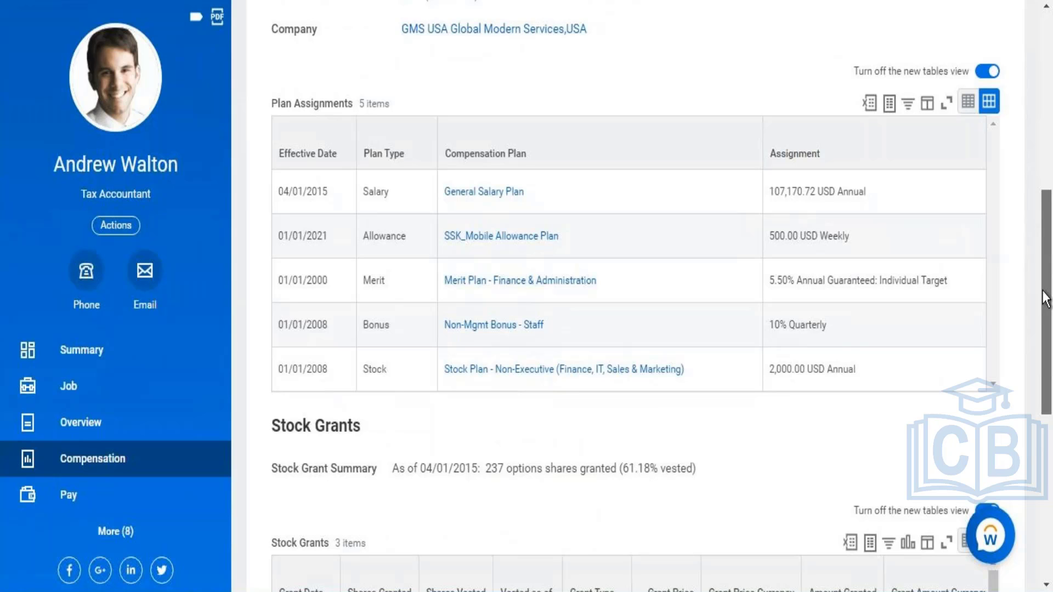
drag(1045, 299, 1051, 110)
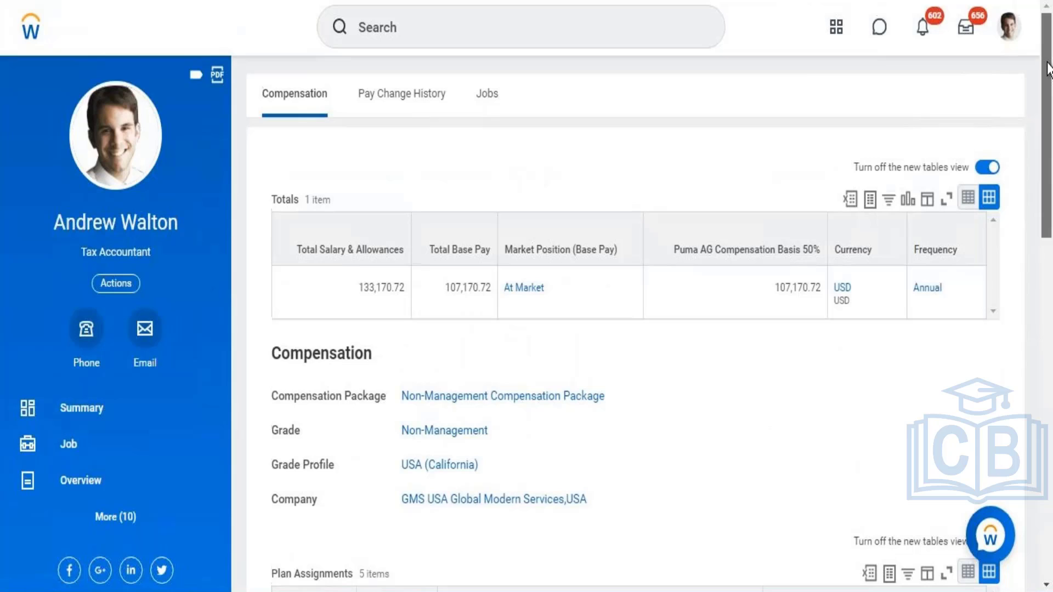
click(105, 528)
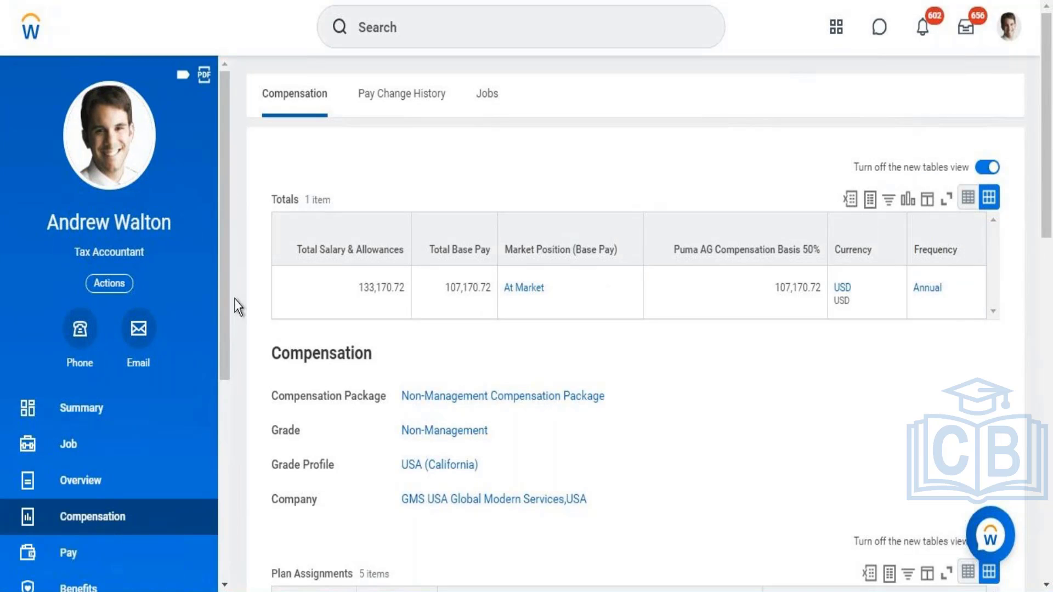
scroll(221, 374, down, 3)
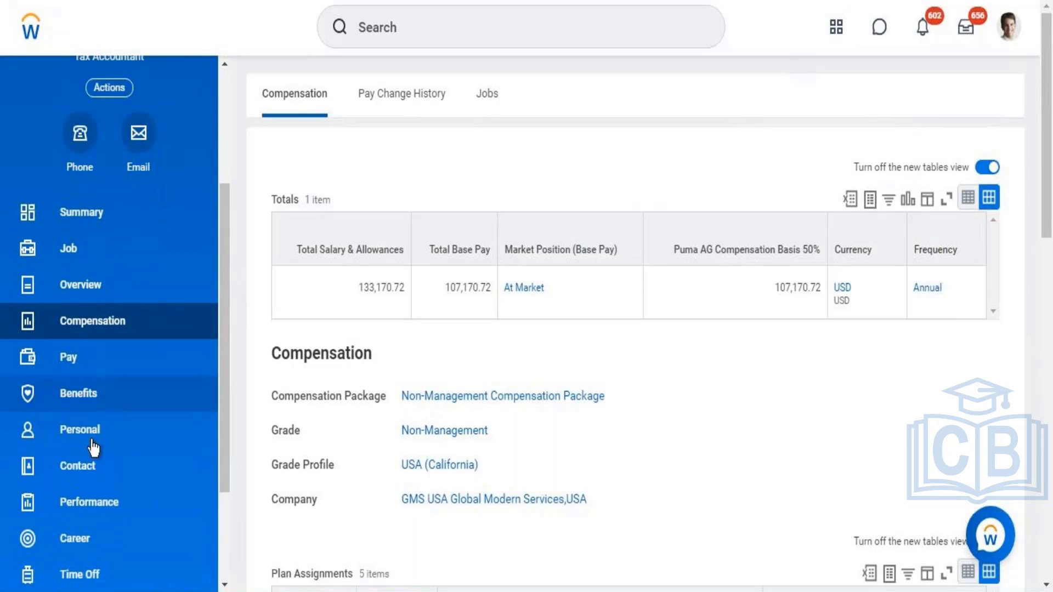
click(152, 331)
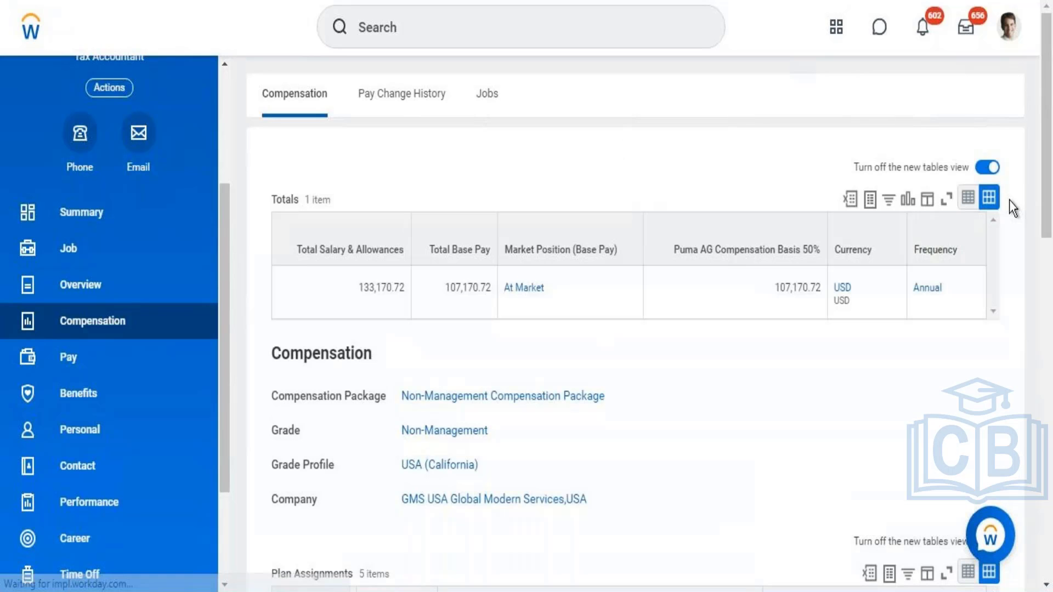
Step: Open Stock Plan - Non-Executive (Finance, IT, Sales & Marketing) from the worker's plan assignments
scroll(1048, 249, down, 1)
scroll(1049, 248, down, 8)
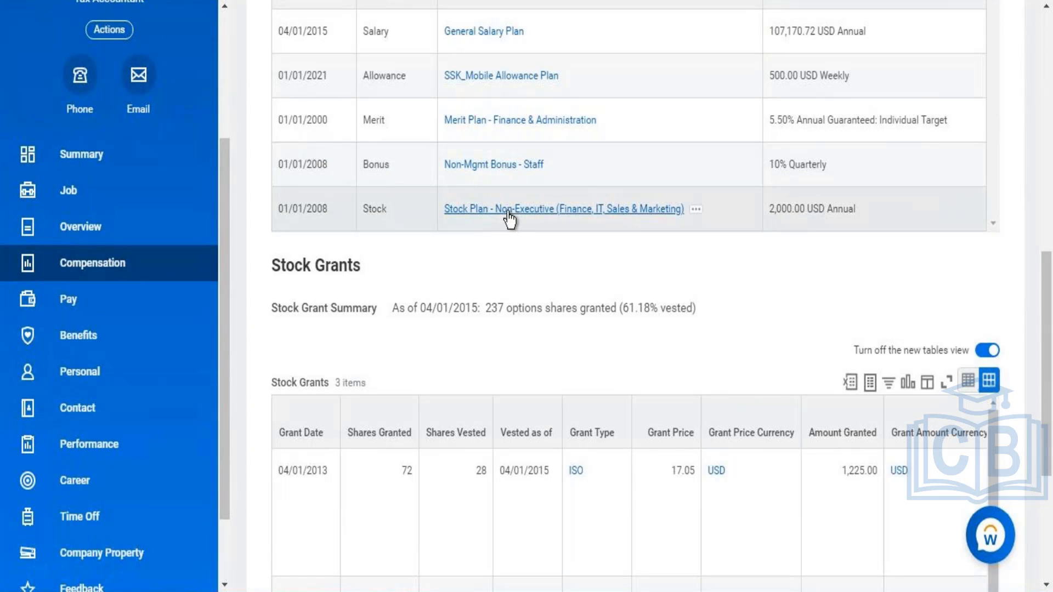
click(508, 211)
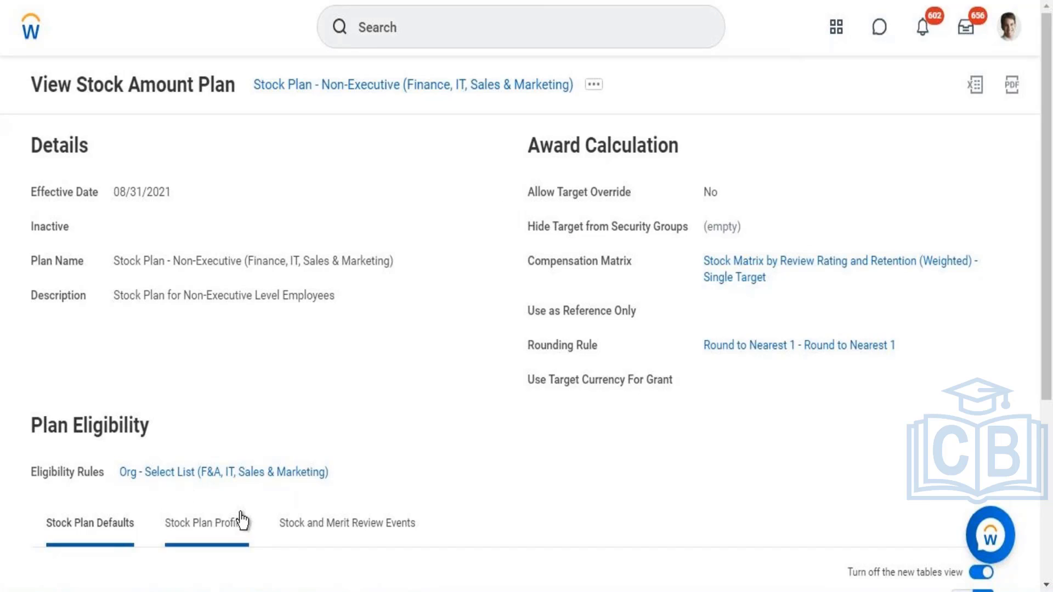
Step: Open the stock plan's eligibility rule in a new tab, examine its rule conditions, and return to the plan
right_click(281, 478)
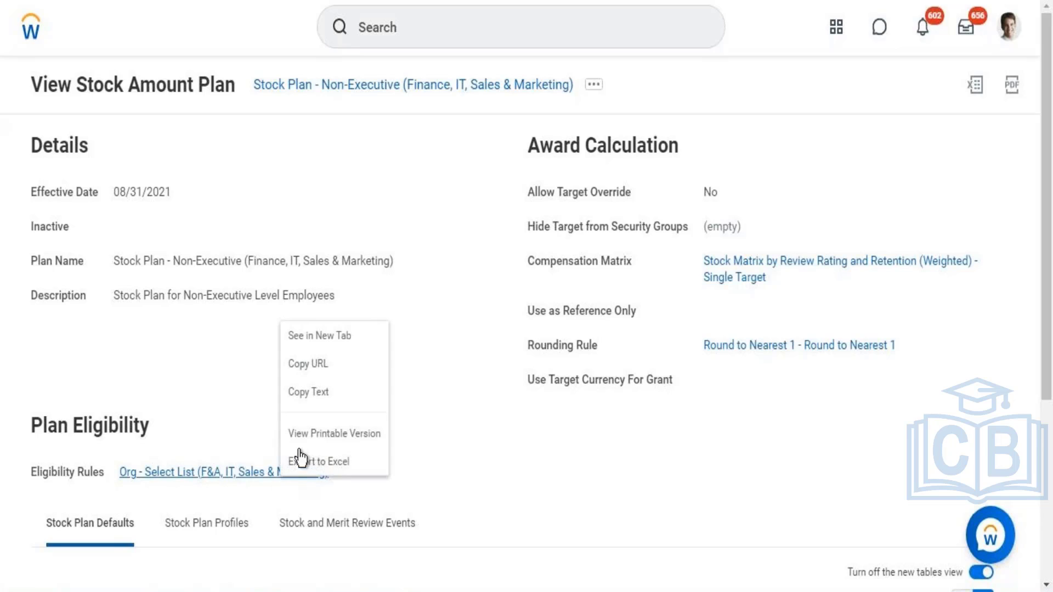
click(318, 341)
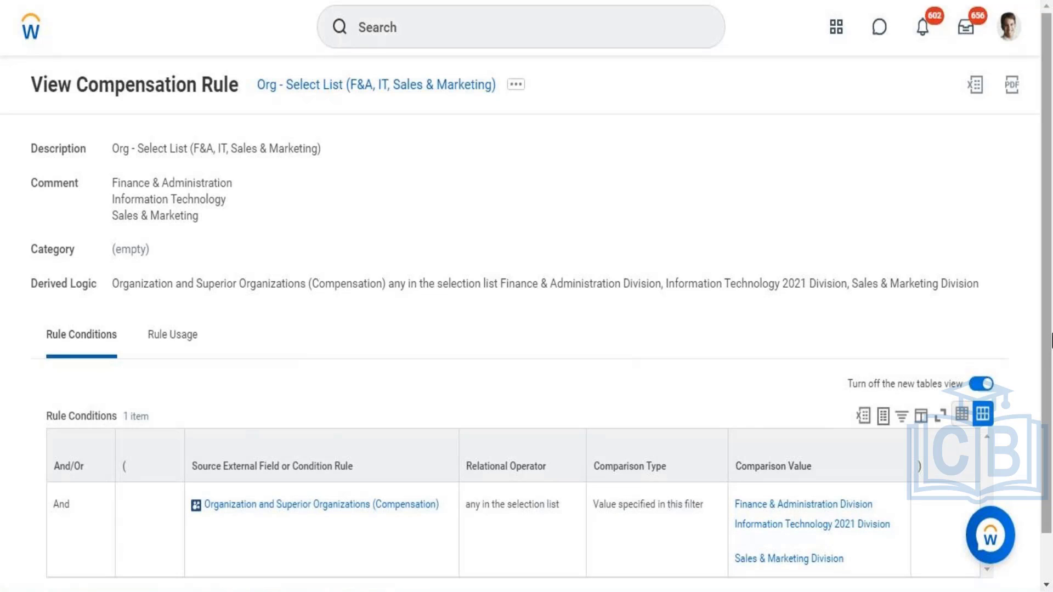
drag(1049, 365, 1042, 430)
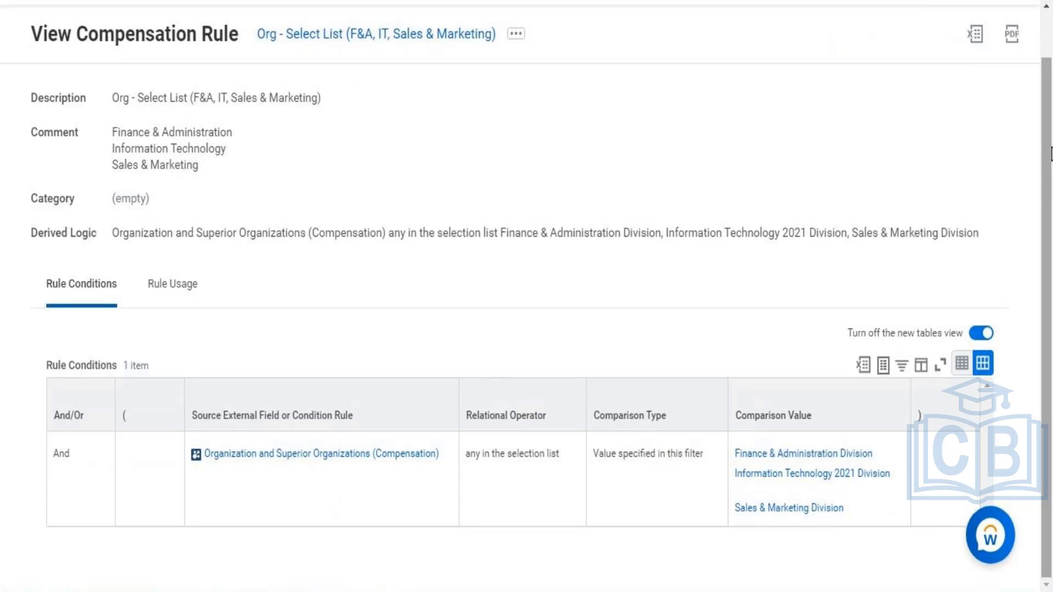
scroll(1039, 60, up, 2)
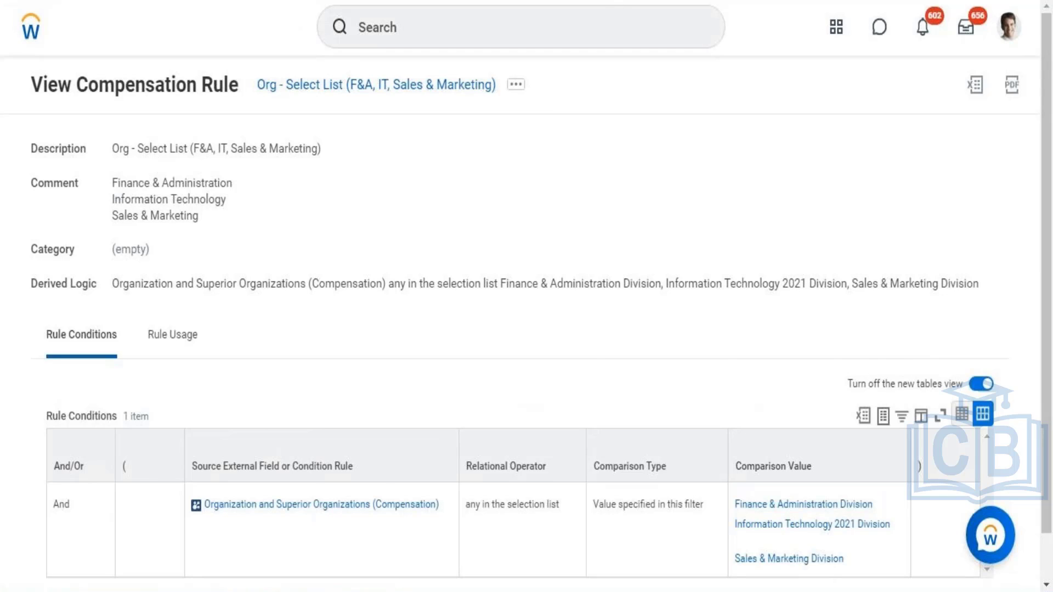
key(ctrl+shift+Tab)
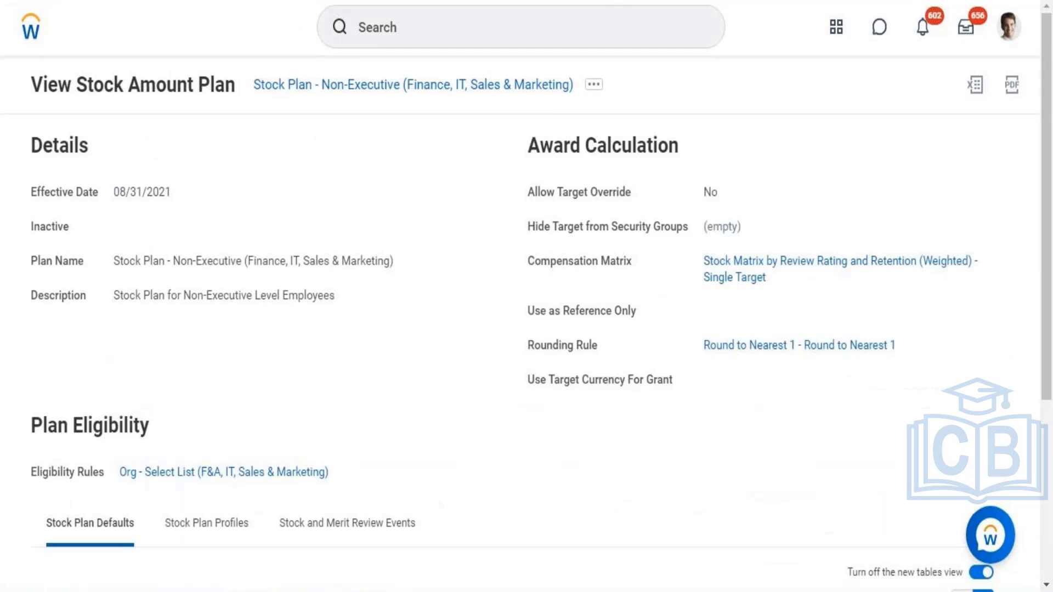
Step: From the home page, search for "create compensation" and open the Create Compensation Eligibility Rule task
click(32, 31)
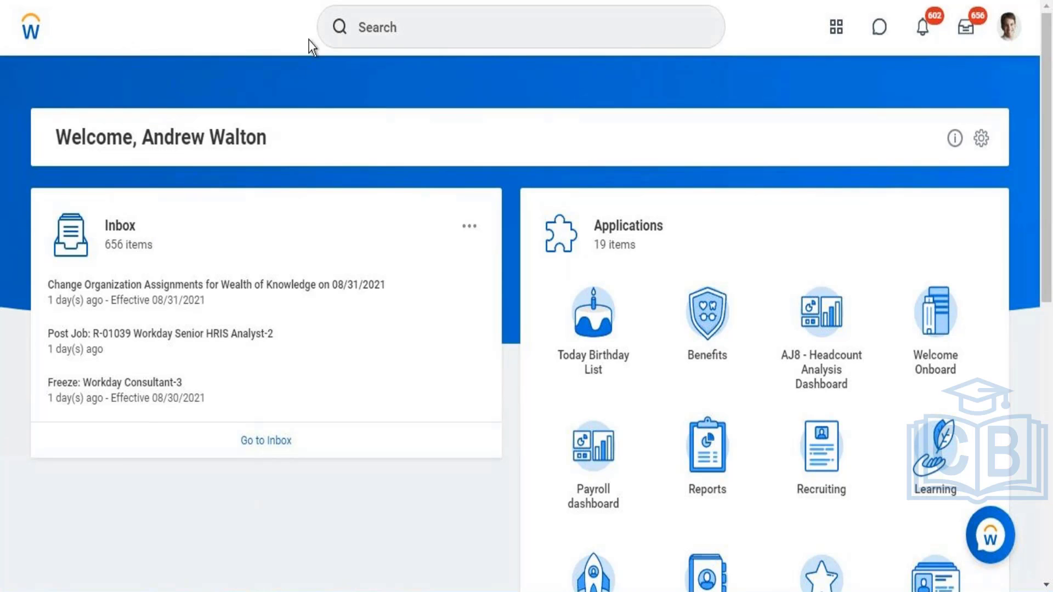
click(396, 33)
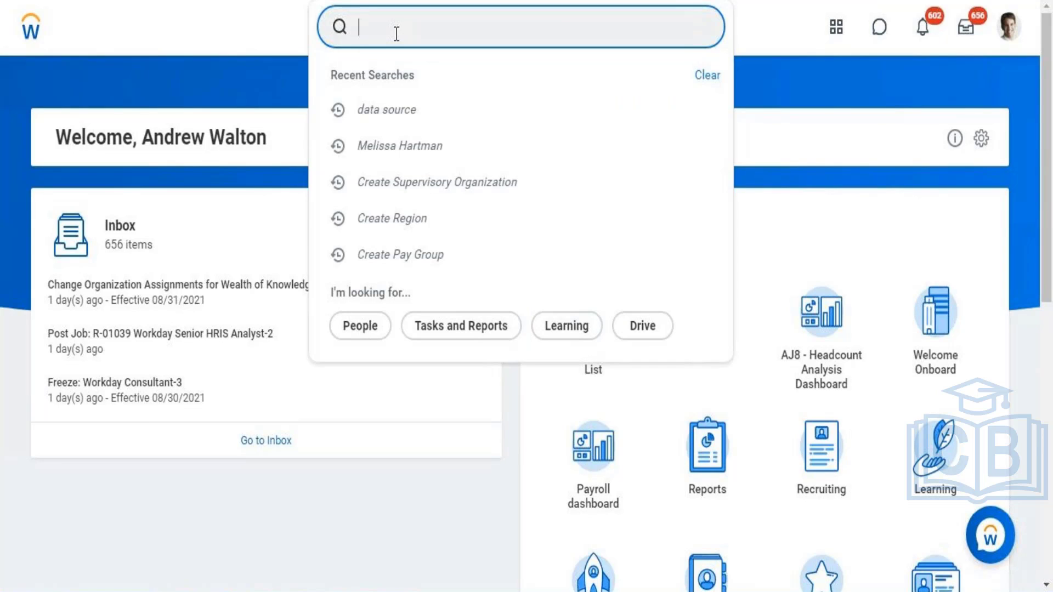
text(create)
text( ion compensat)
key(ctrl+Left)
text(ion)
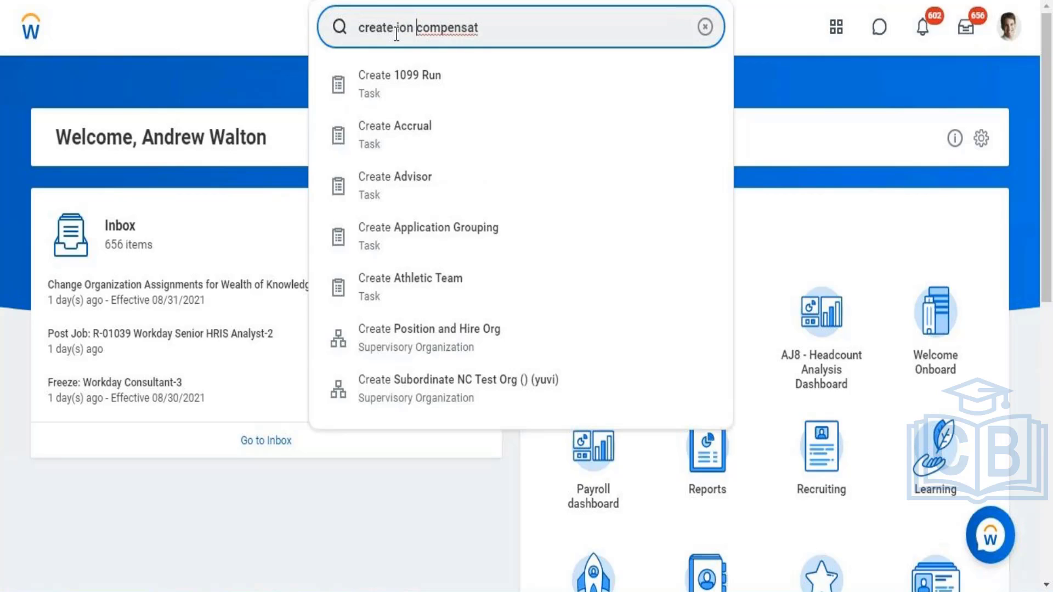
key(BackSpace)
key(BackSpace)
key(BackSpace)
key(BackSpace)
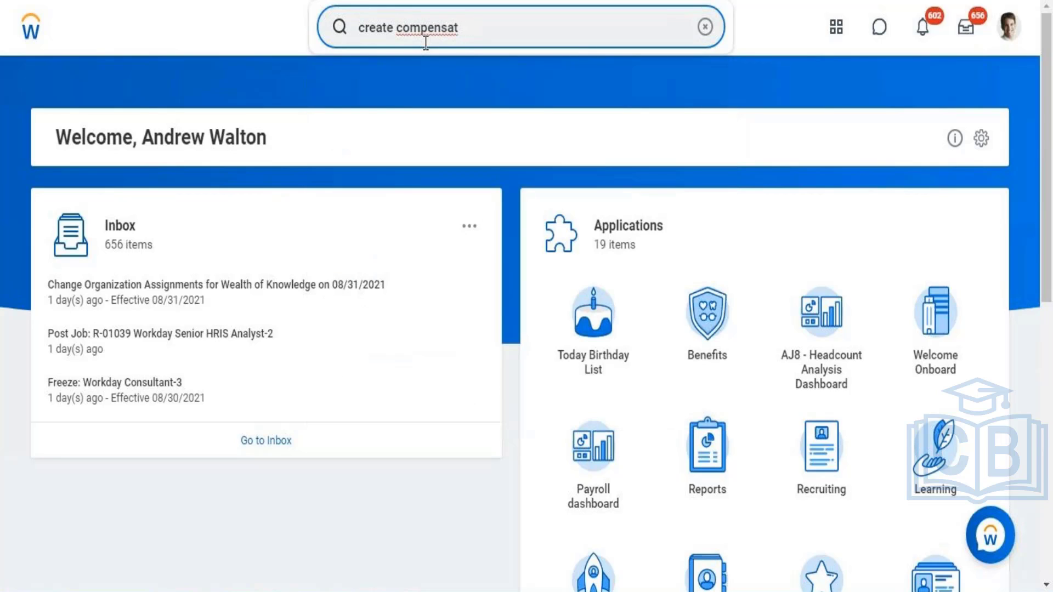
text(ion)
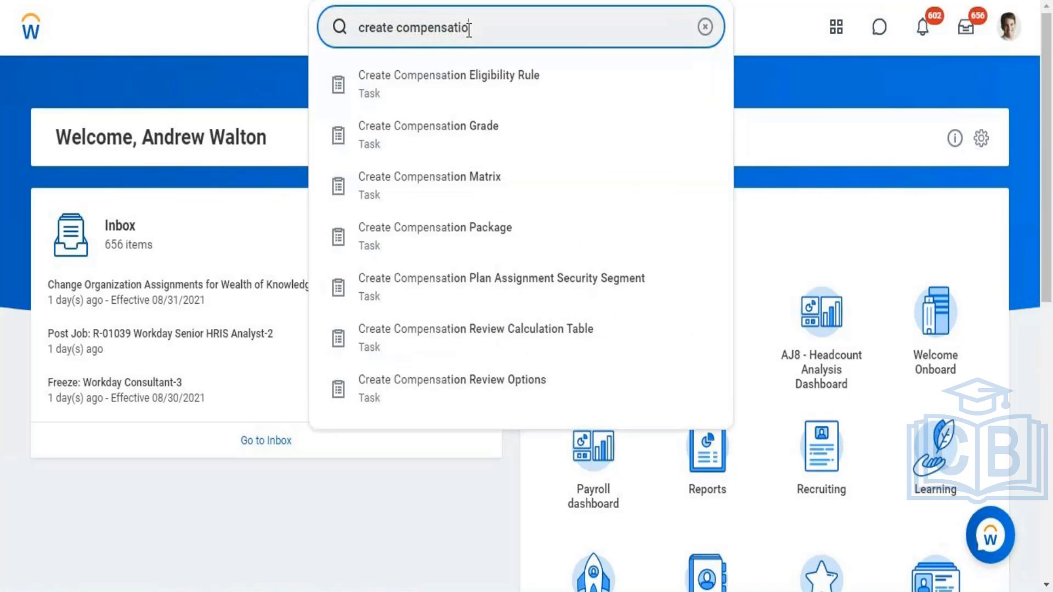
click(469, 78)
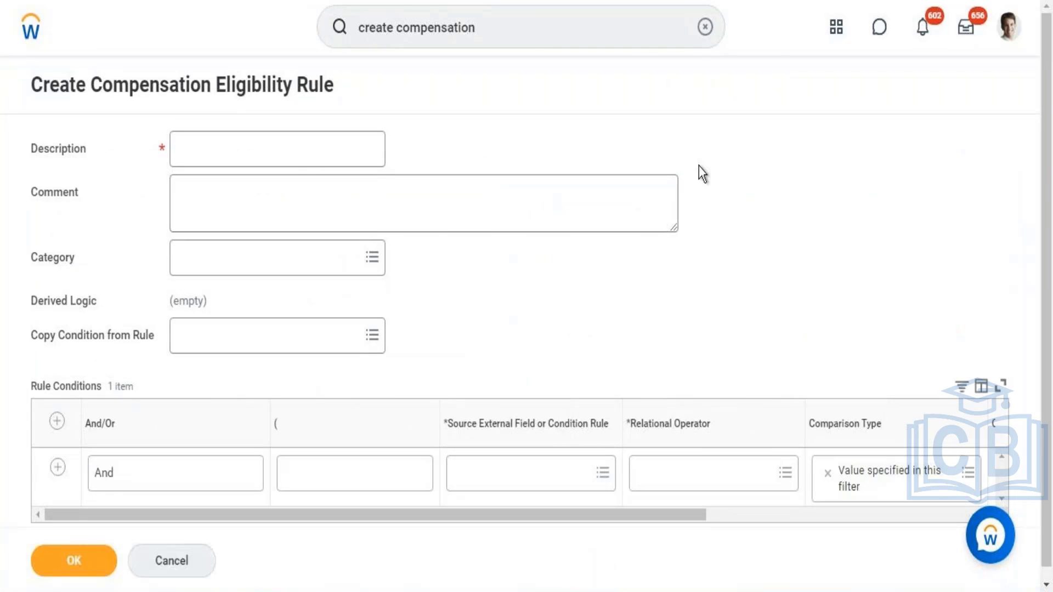
Step: Enter "Comp Eligibility Rue - Organization(Director Tax)" as the eligibility rule's description
click(302, 146)
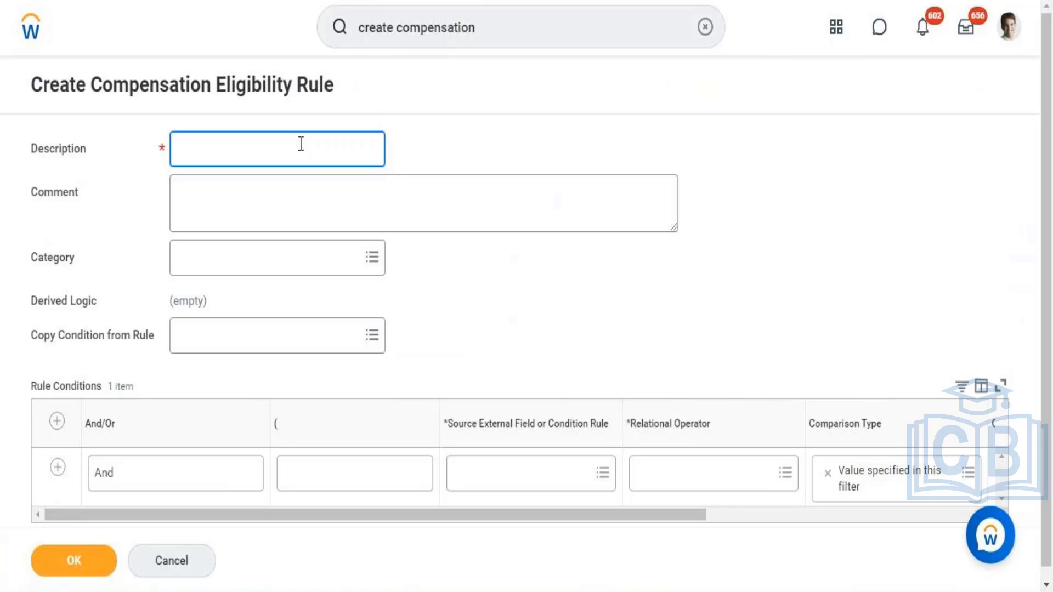
text(A)
key(BackSpace)
text(Comp Eligibili)
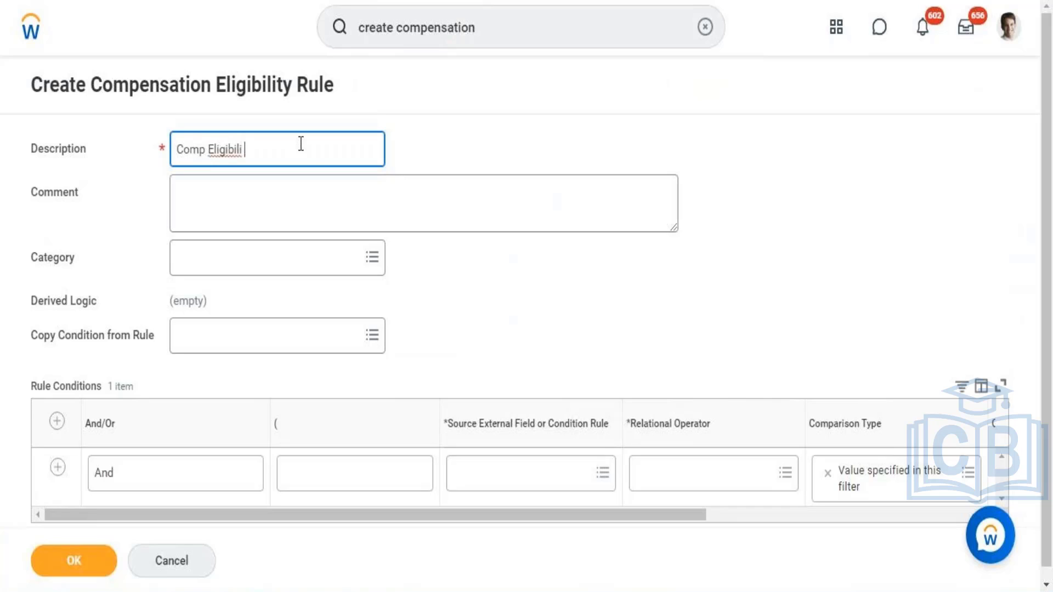
text(ty Rue - Organizat)
text(ion)
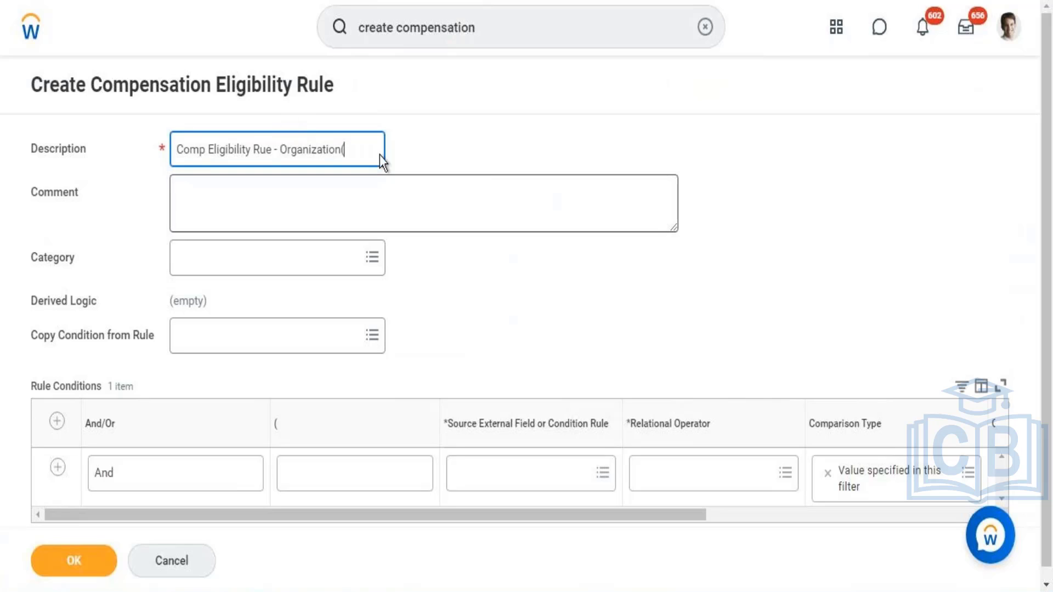
text(()
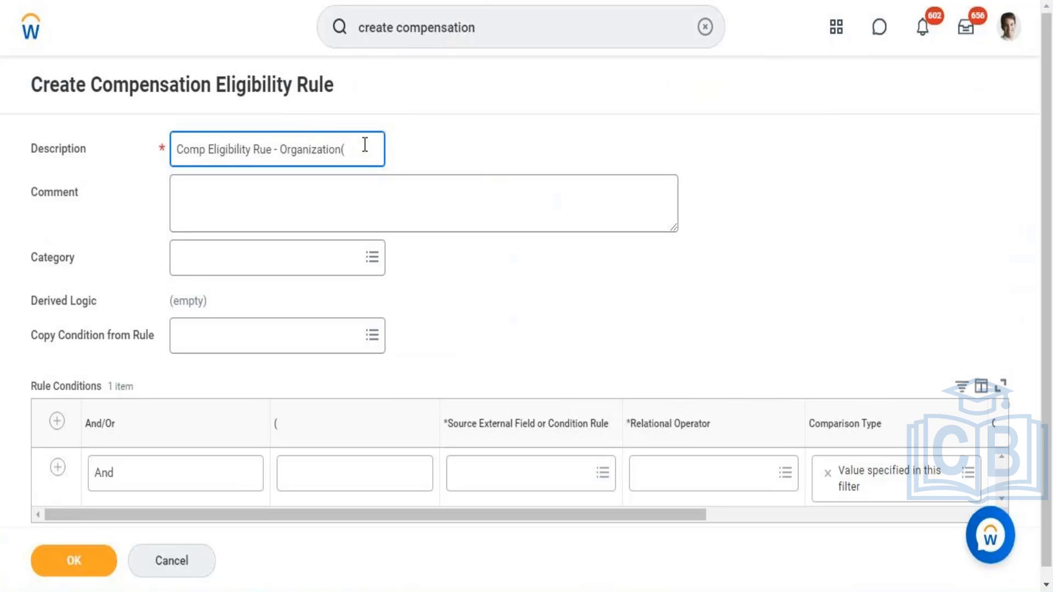
text(Director)
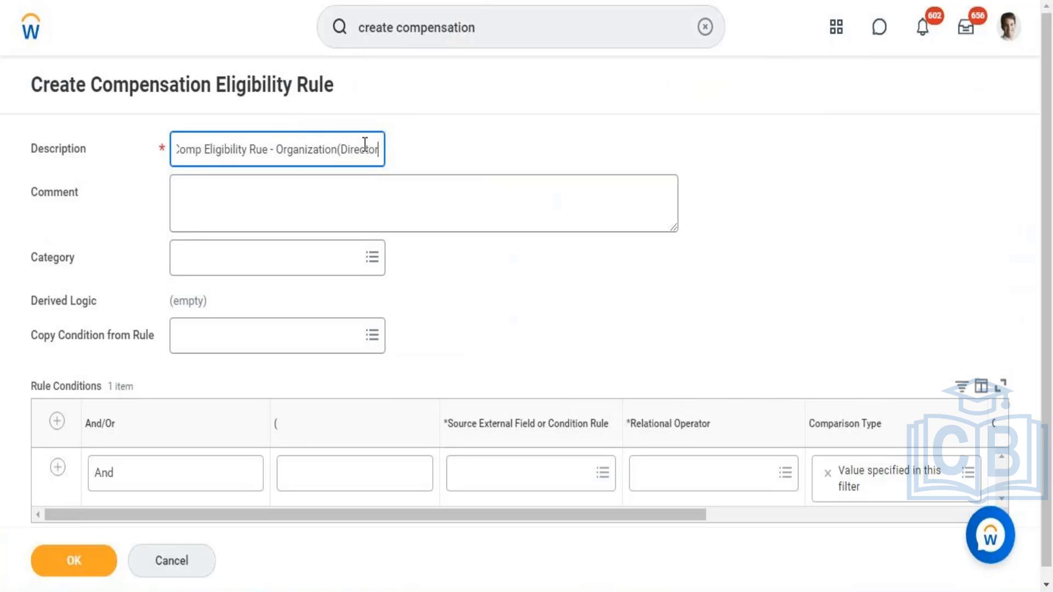
text( Tax)
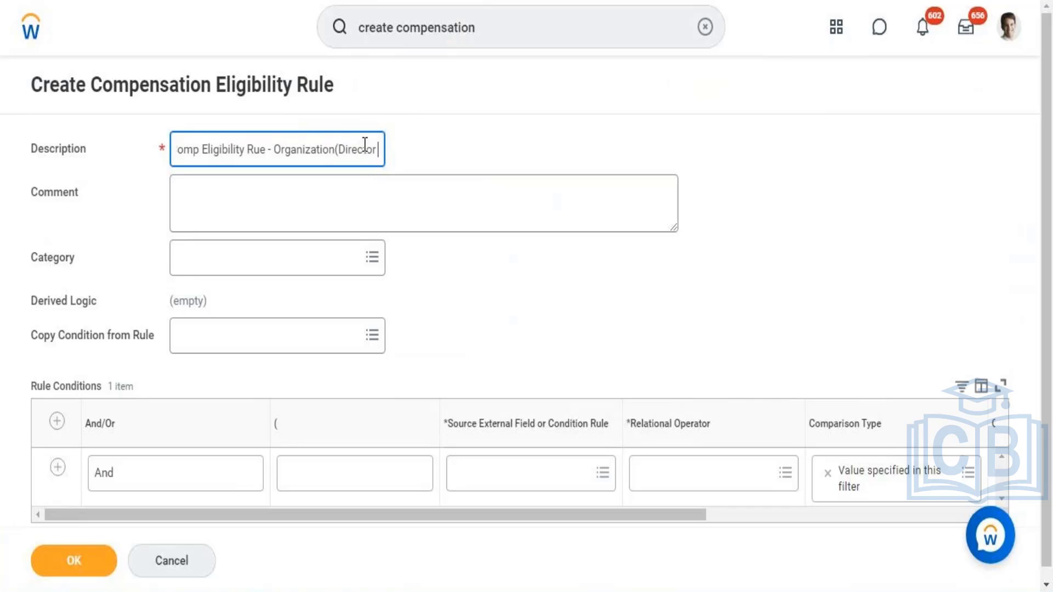
text())
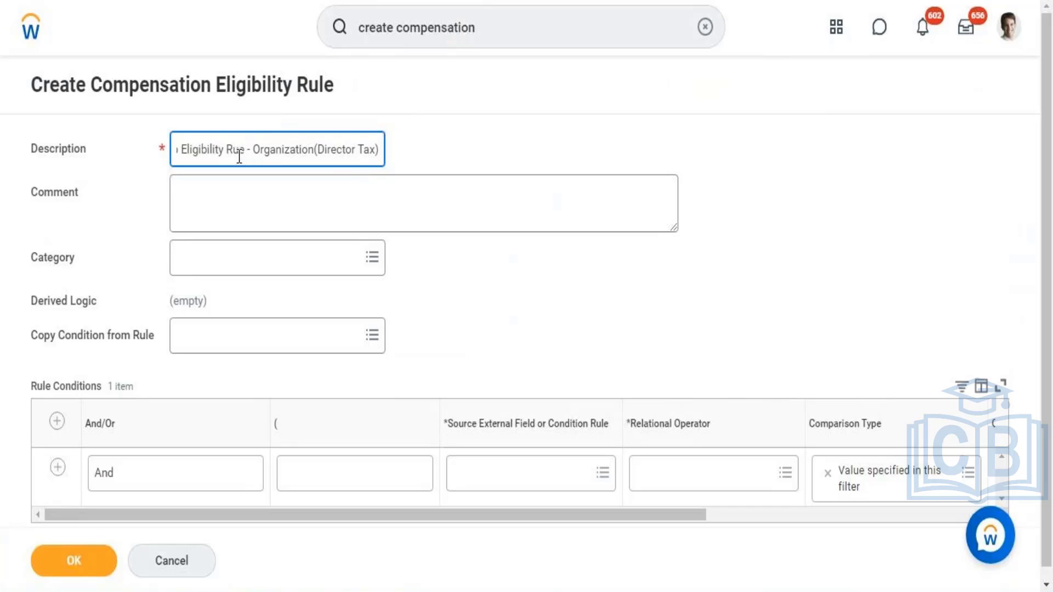
drag(238, 151, 167, 155)
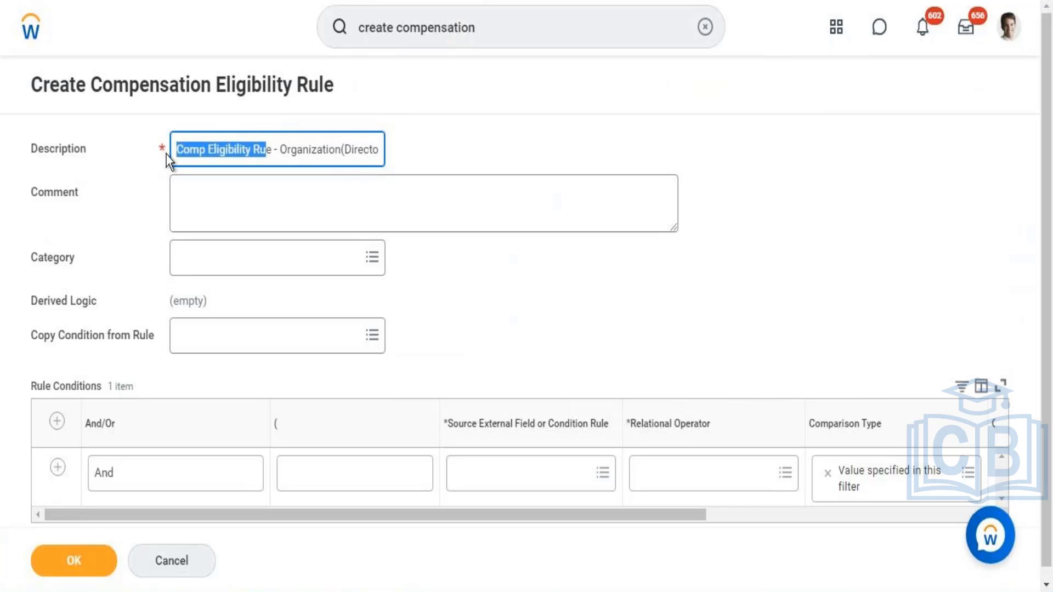
click(258, 159)
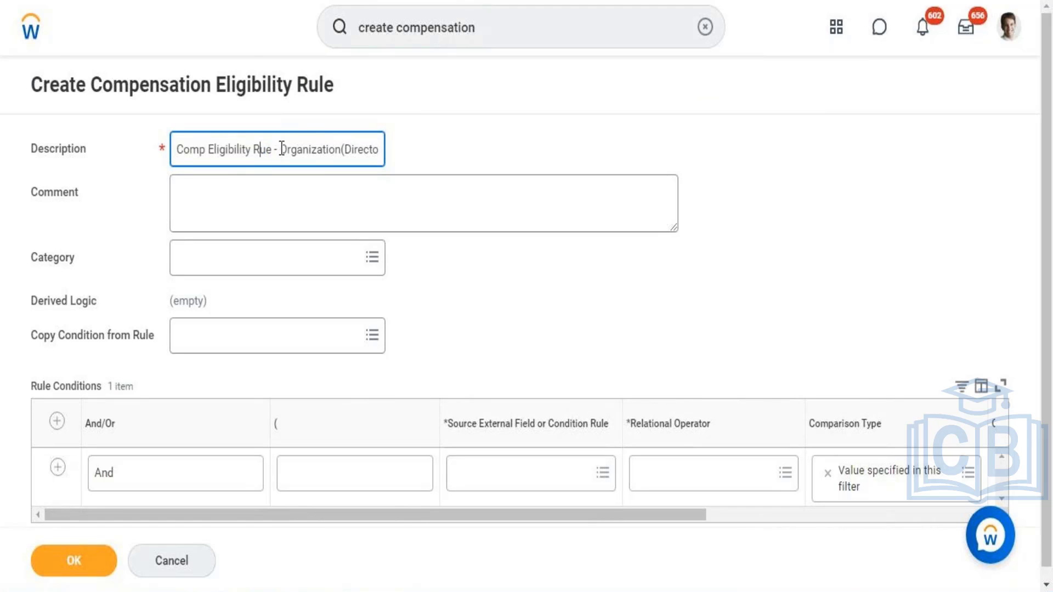
drag(280, 157, 396, 161)
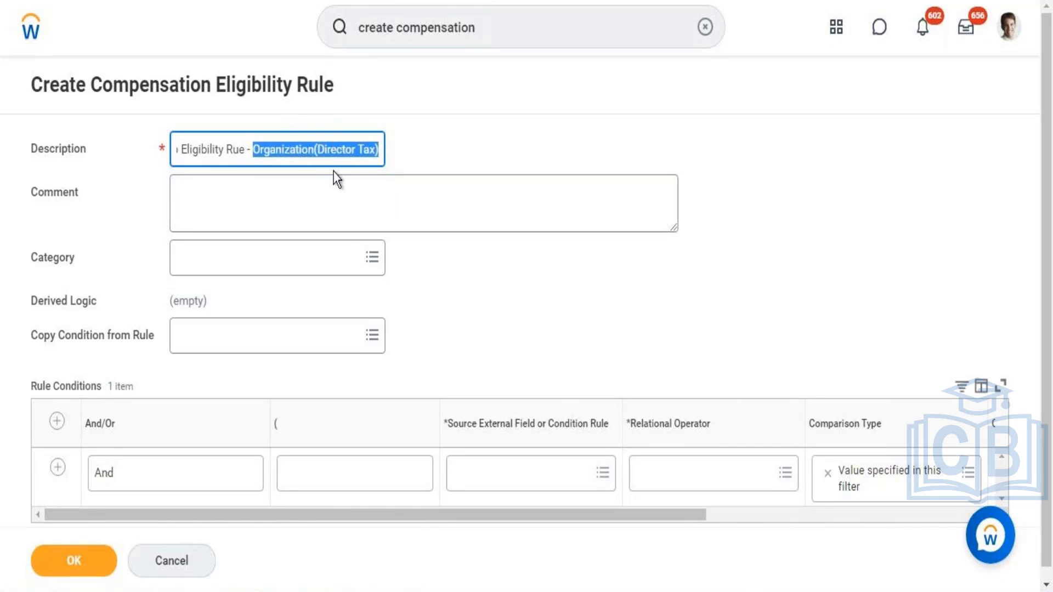
click(305, 146)
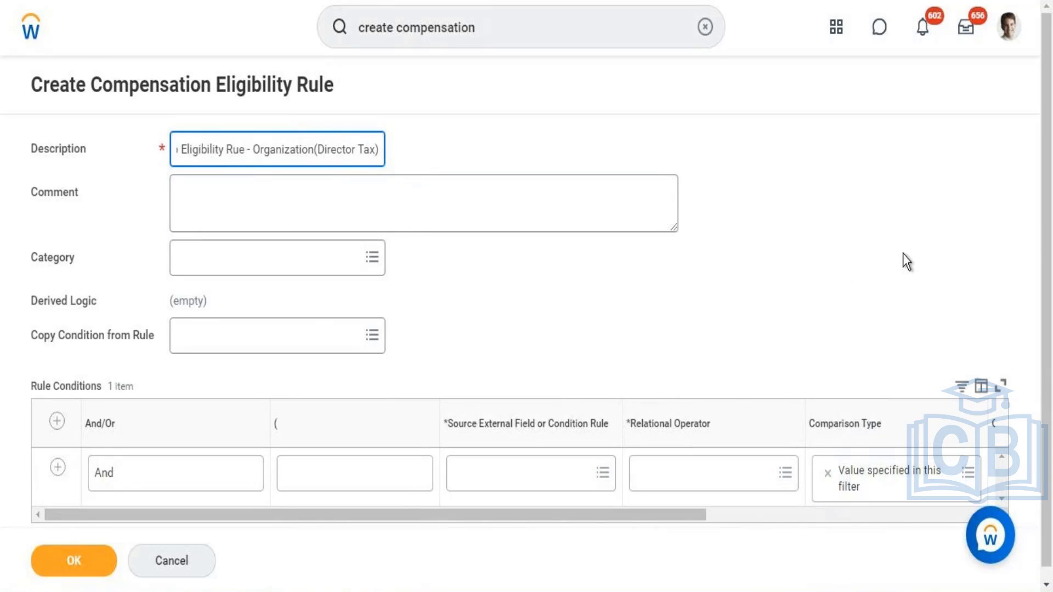
Step: Search for "Organization and superior" and set the first rule condition's source field to Organization and Superior Organizations (Compensation)
drag(1048, 206, 1051, 247)
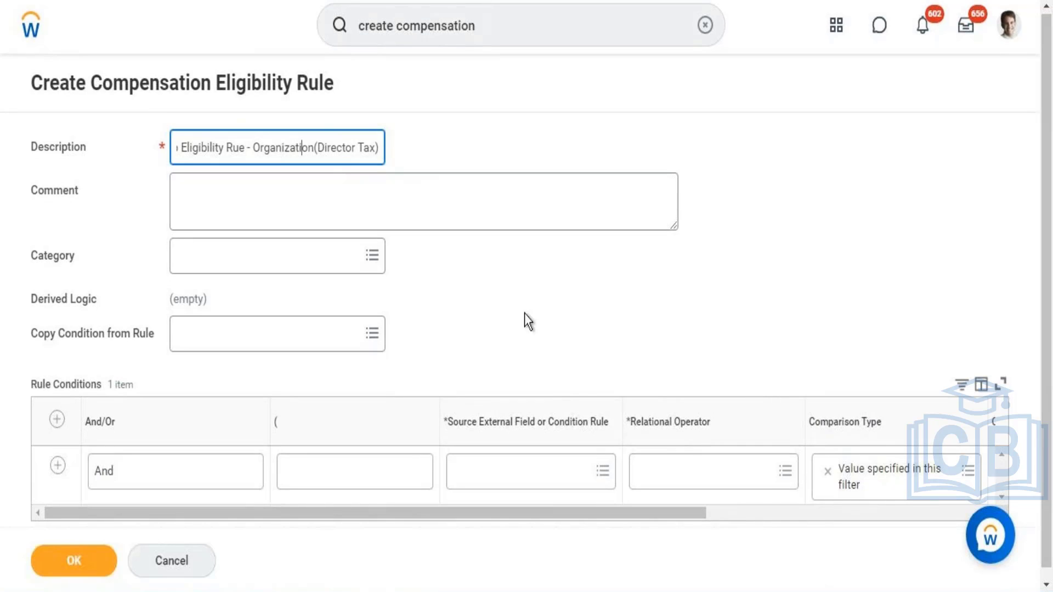
click(489, 471)
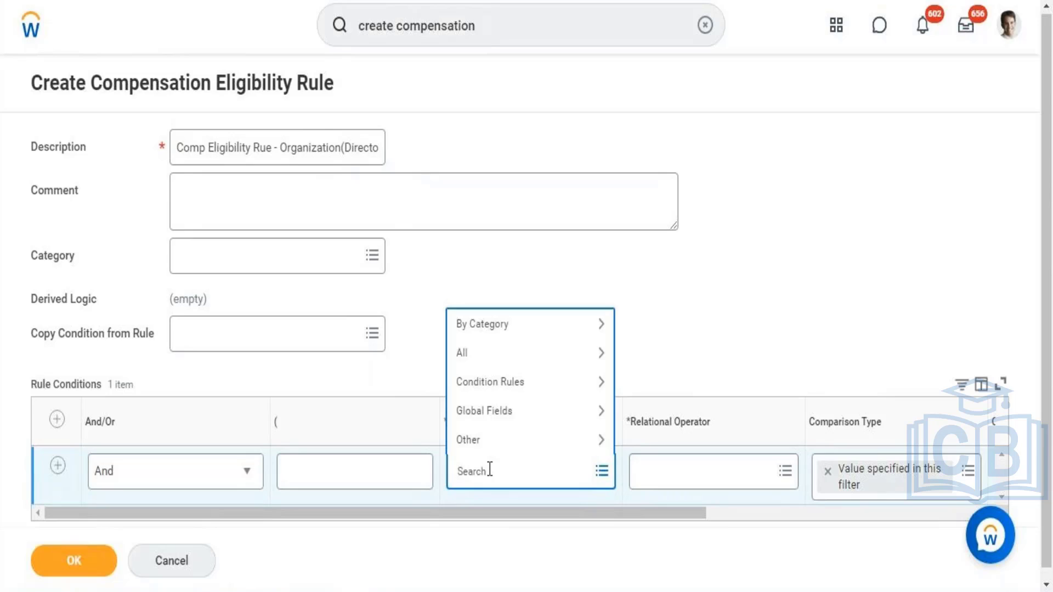
text(Orgnization and superuor)
key(BackSpace)
key(BackSpace)
key(BackSpace)
text(ior)
right_click(488, 477)
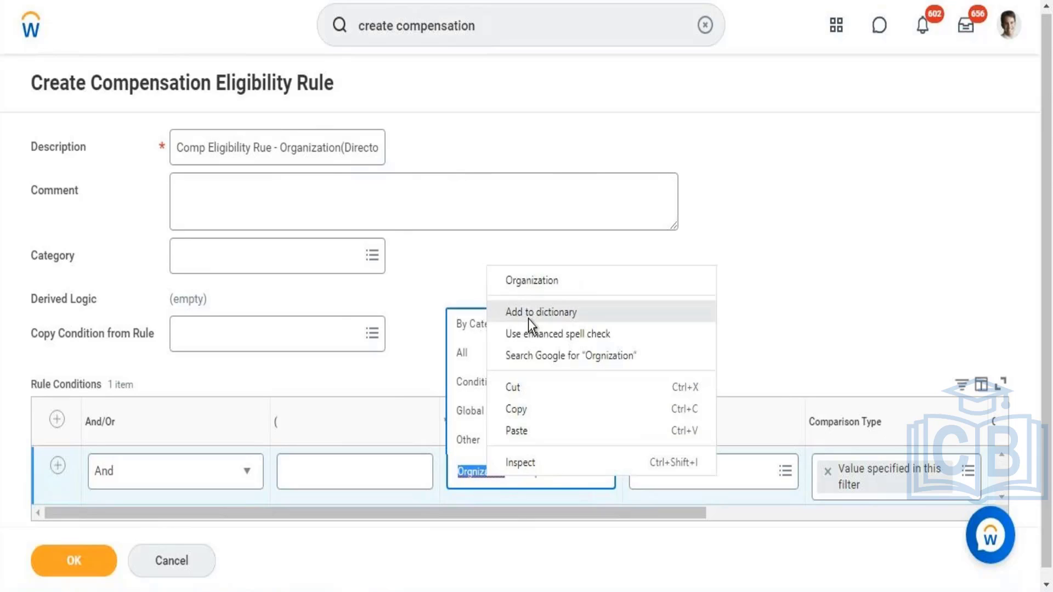
click(528, 289)
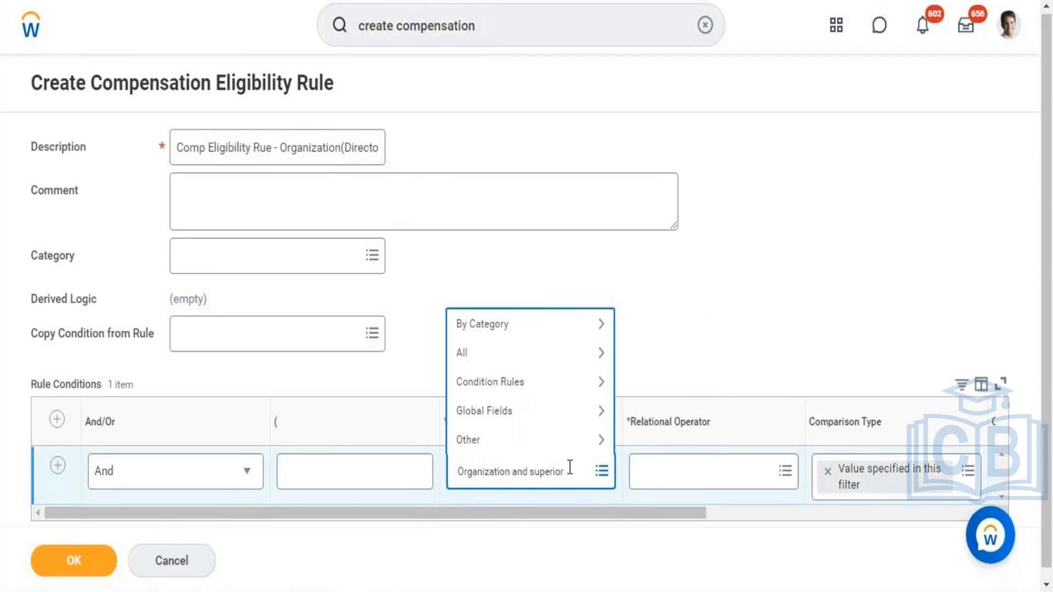
key(Return)
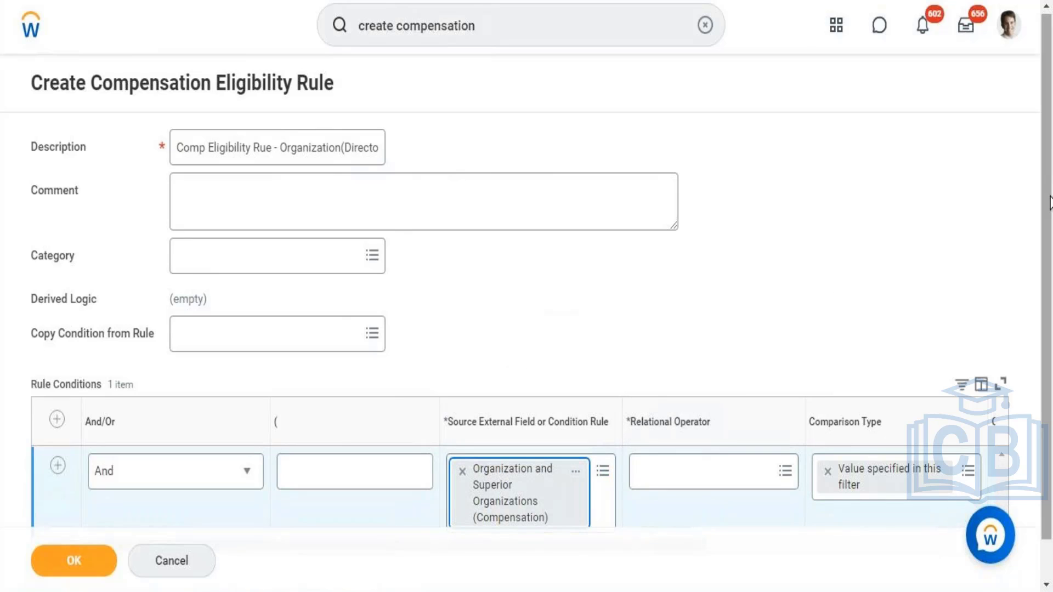
Step: Set the first rule condition's relational operator to the frequently used option "any in the selection list"
drag(1050, 290, 1050, 328)
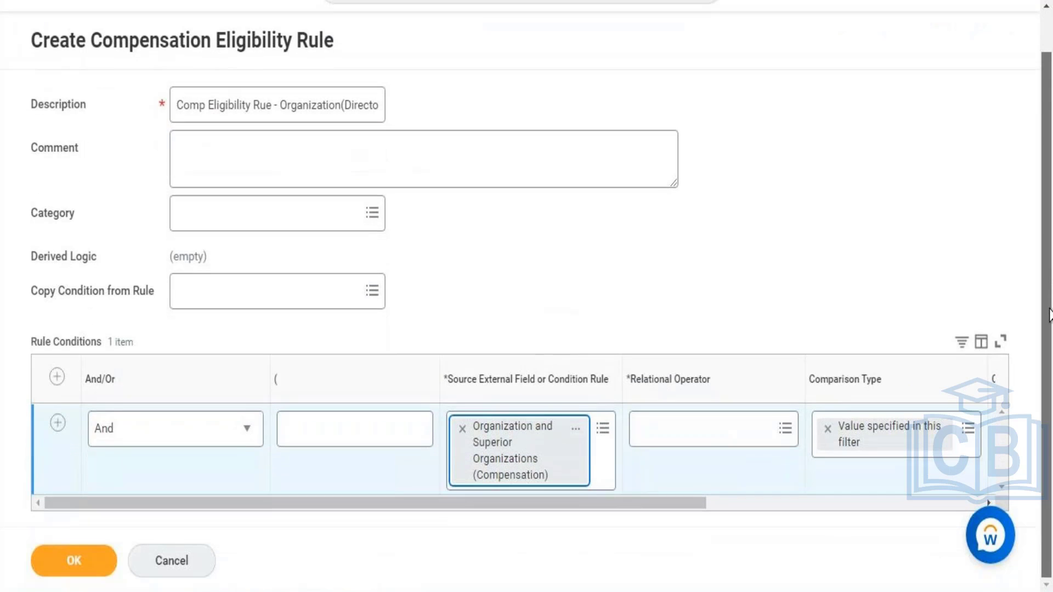
click(718, 443)
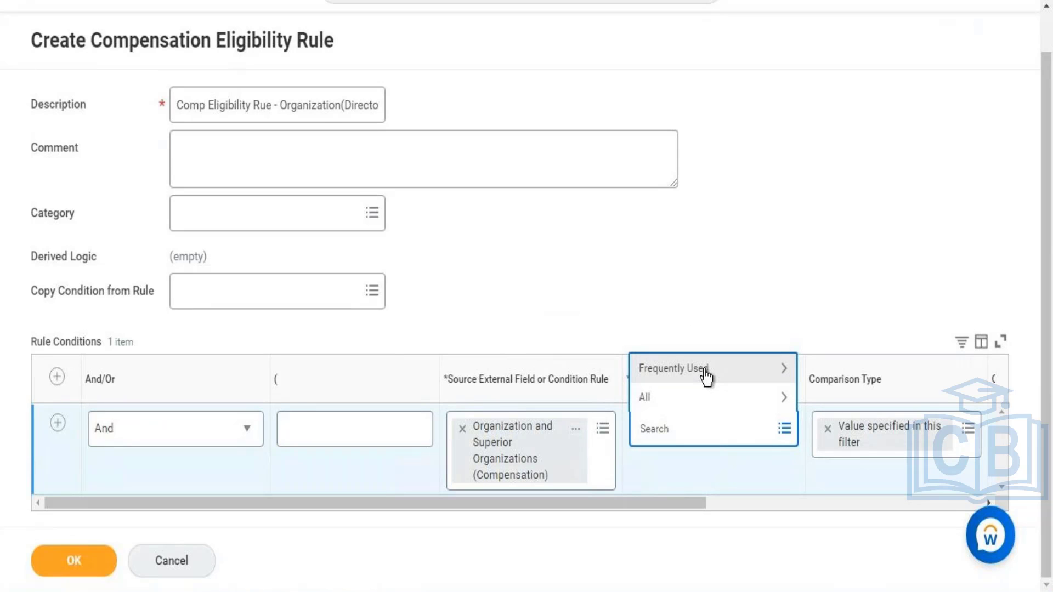
click(705, 373)
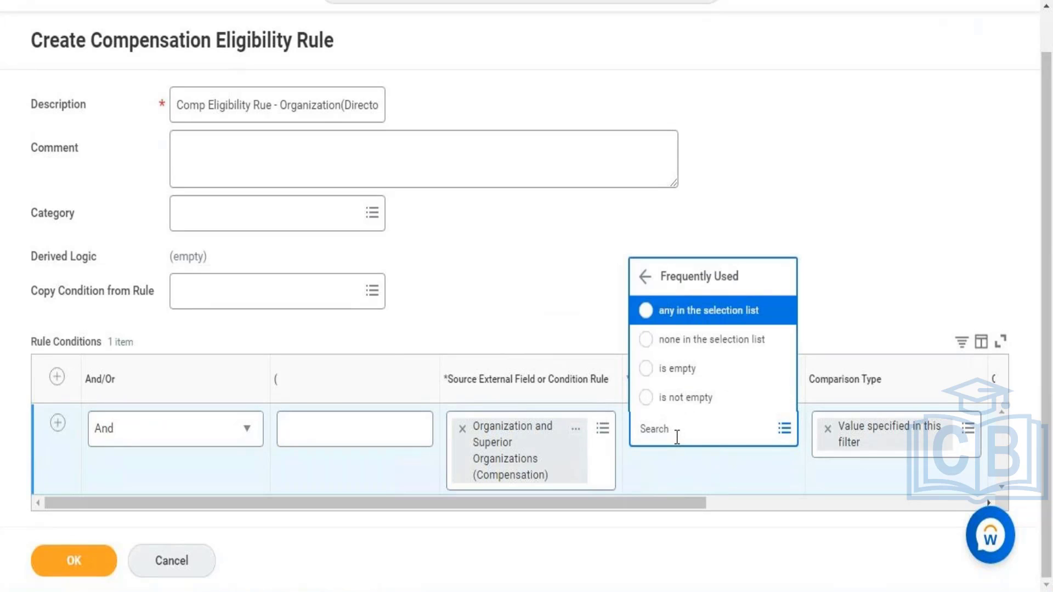
click(683, 321)
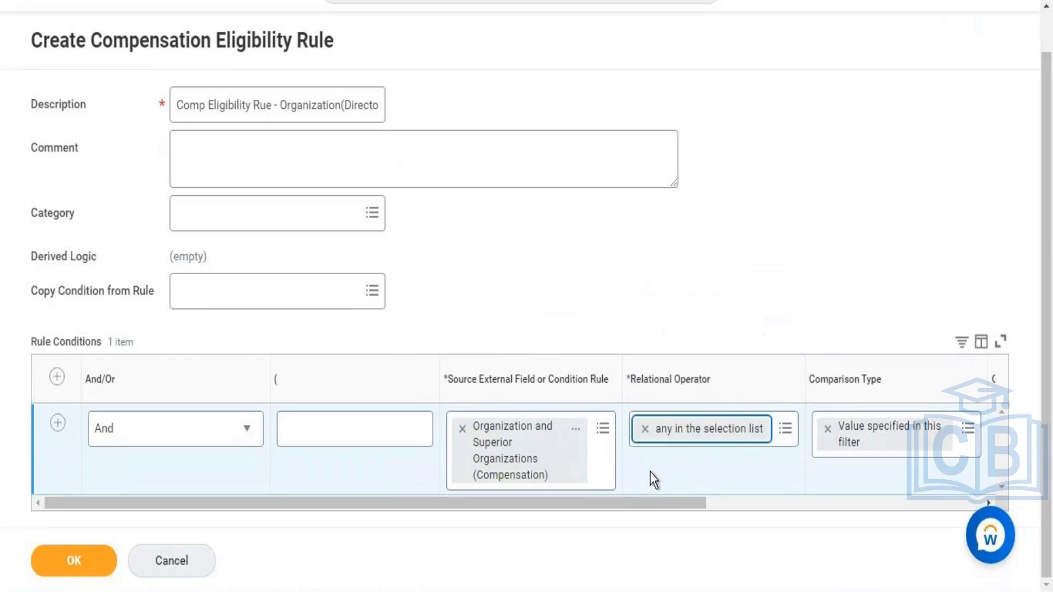
Step: Search the comparison values for "Workday HR" and select the second Workday HR Information Systems organization as the condition's comparison value
drag(650, 502, 847, 474)
scroll(847, 474, right, 2)
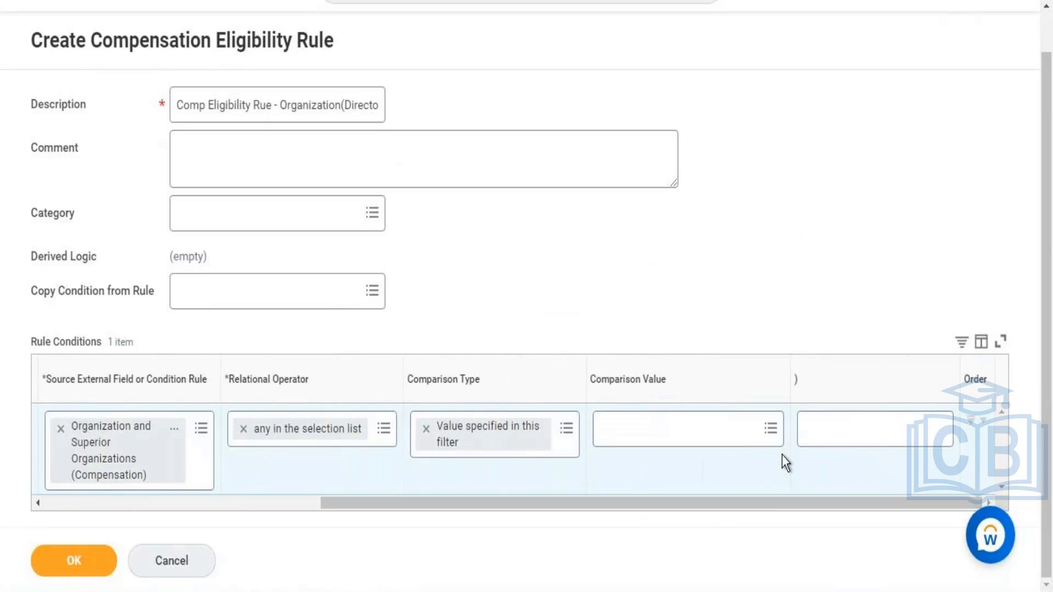
click(755, 437)
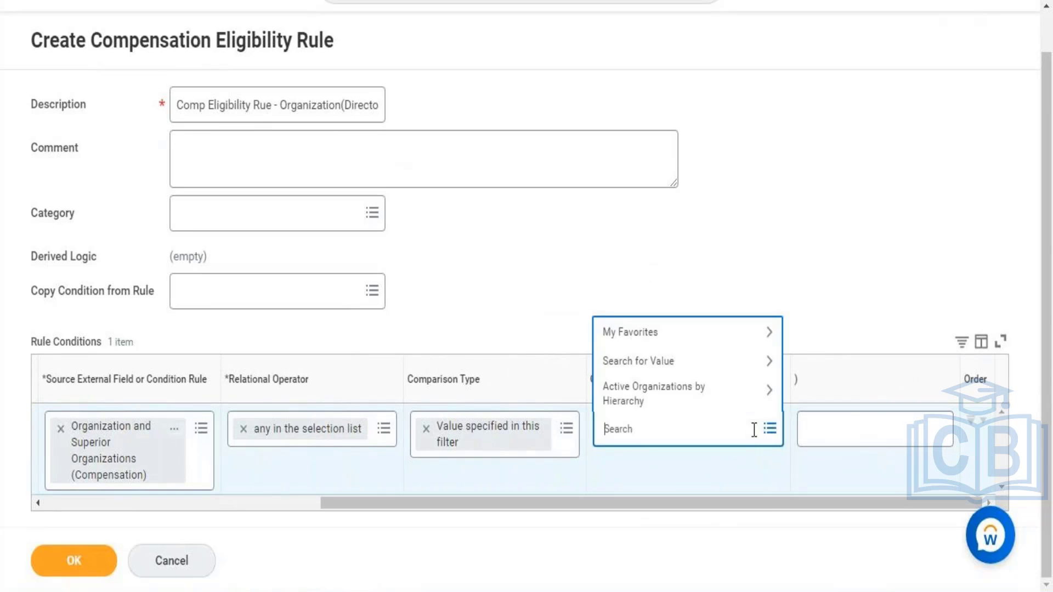
text(Workday HR)
key(Return)
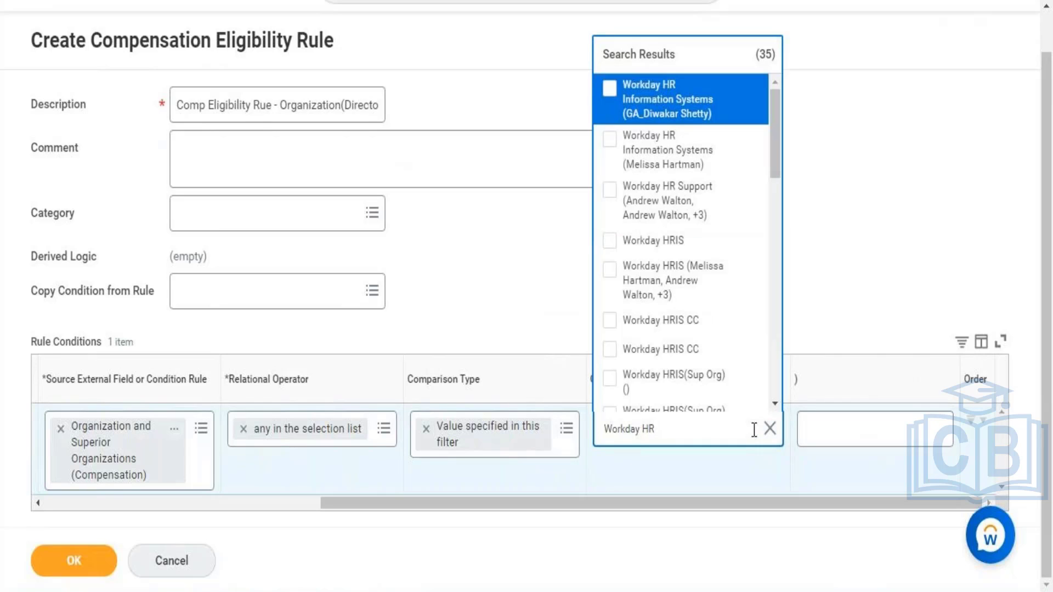
click(658, 157)
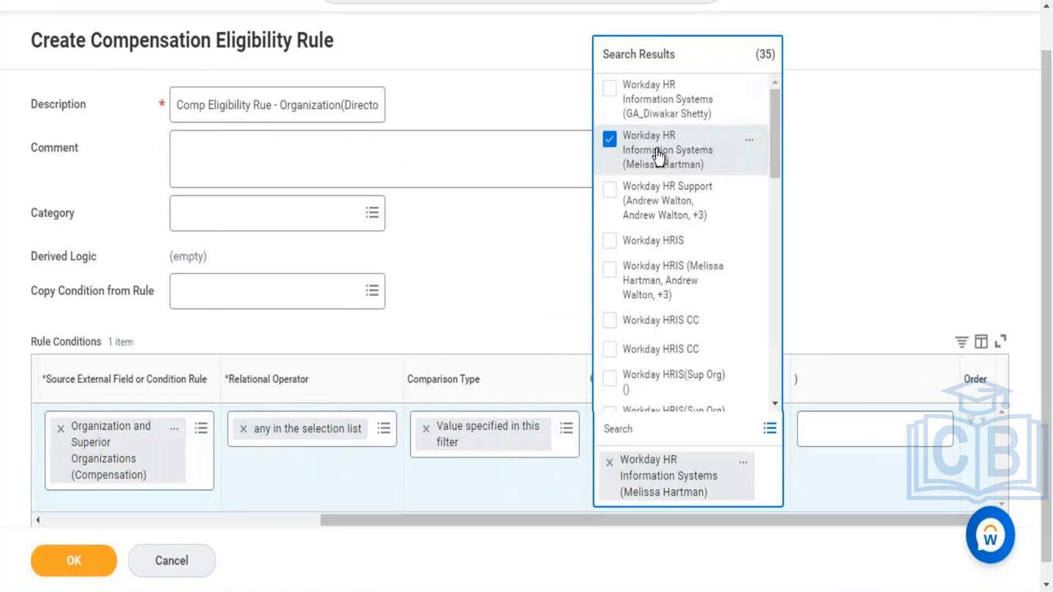
click(480, 272)
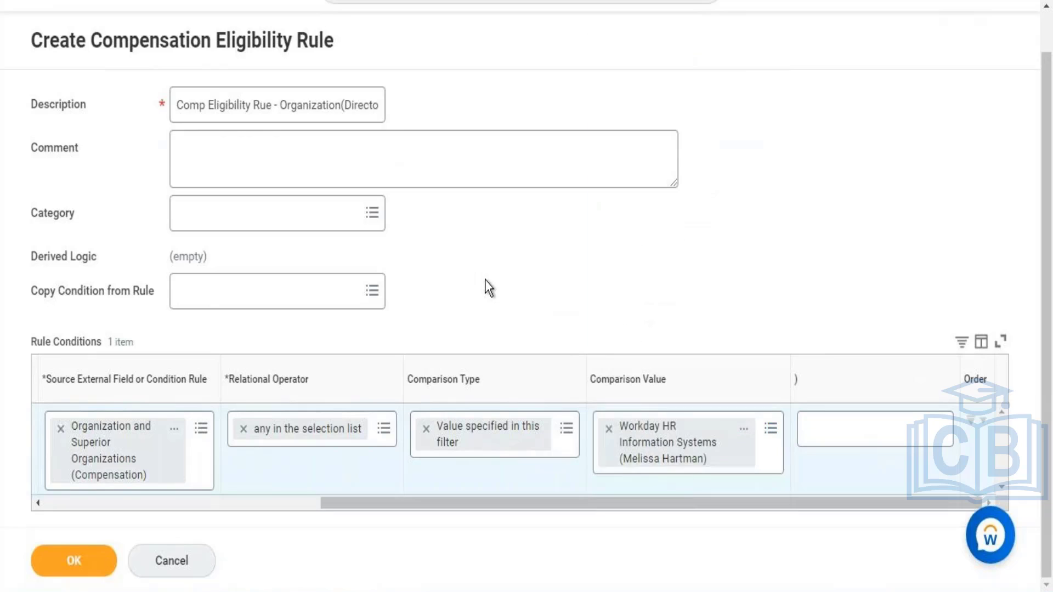
Step: View the selected Workday HR Information Systems organization in a new tab and open its org chart from the related actions
right_click(650, 444)
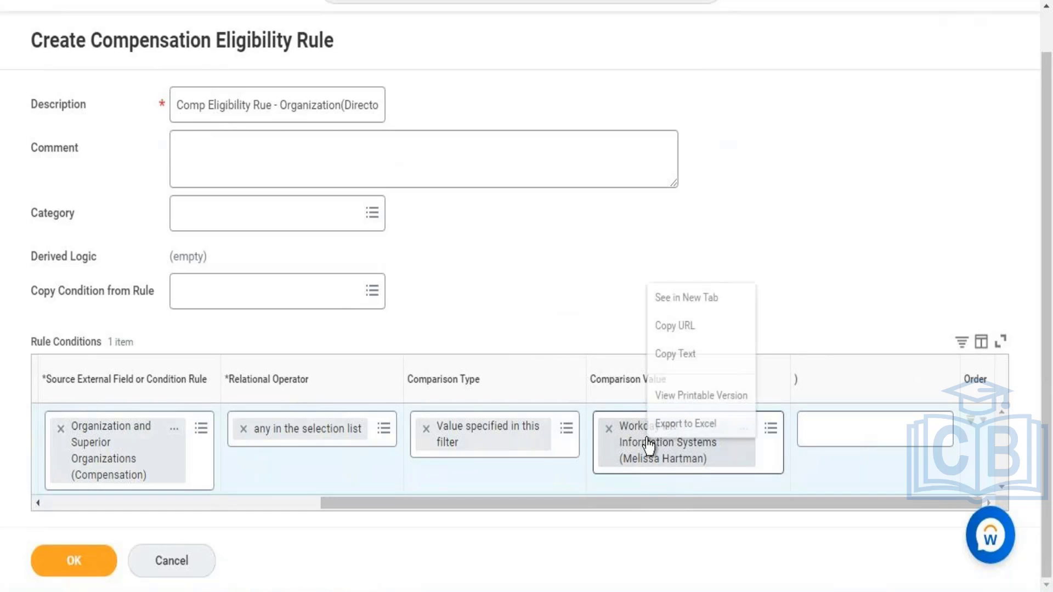
click(673, 299)
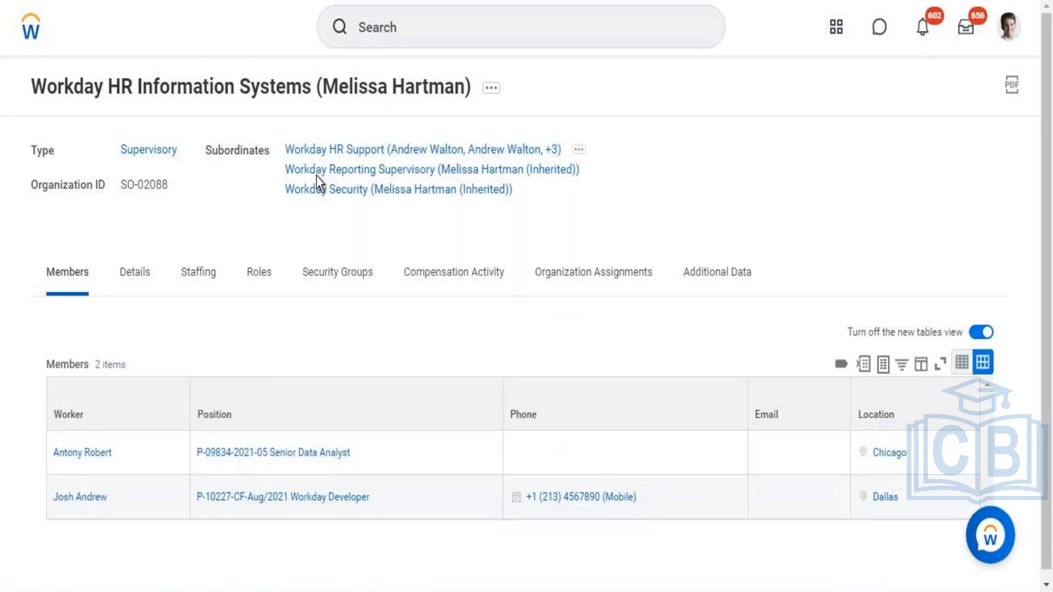
click(490, 92)
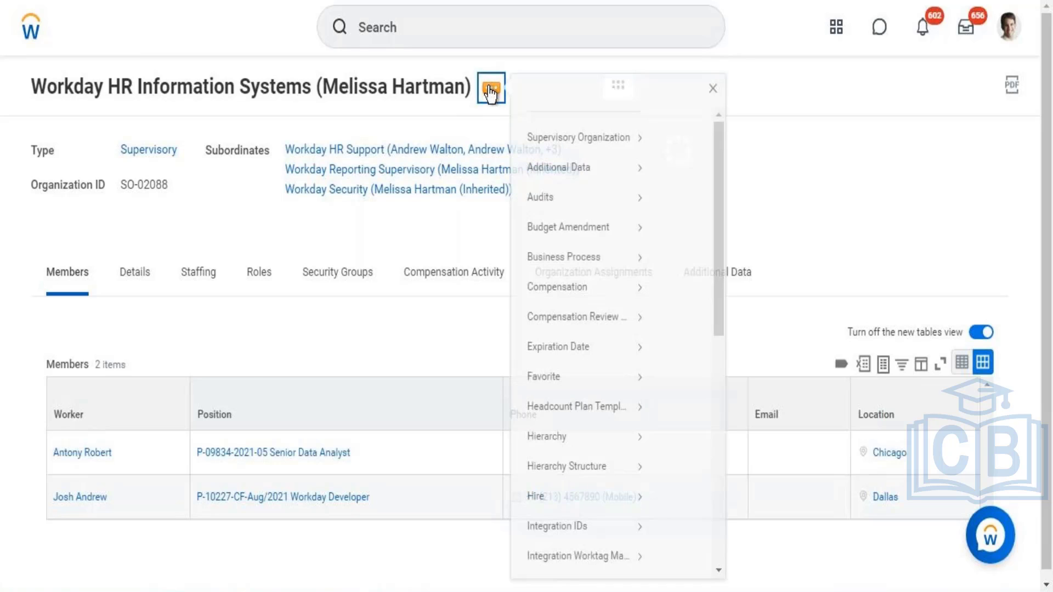
click(723, 519)
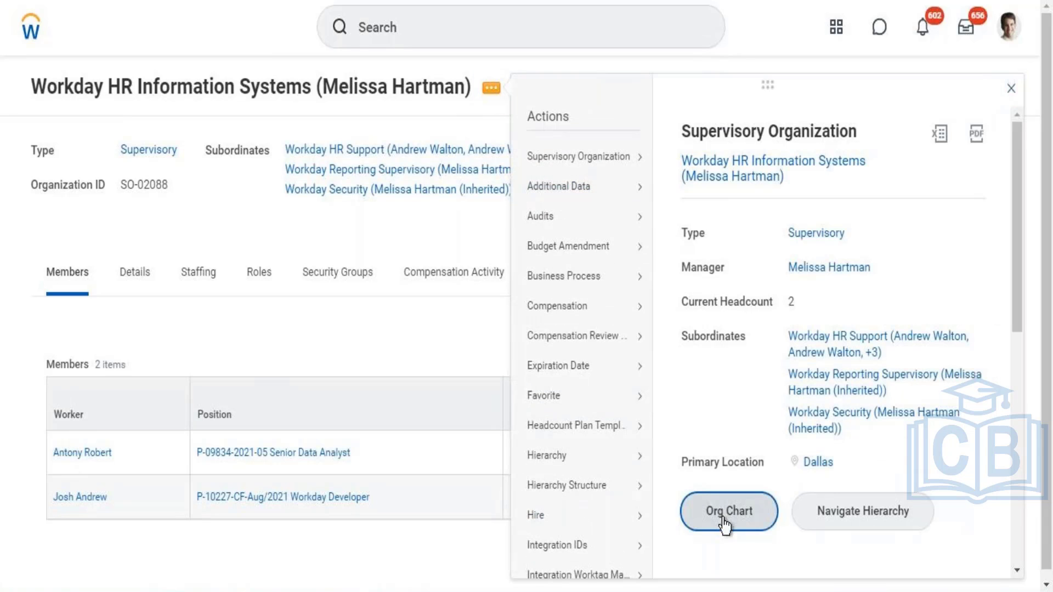
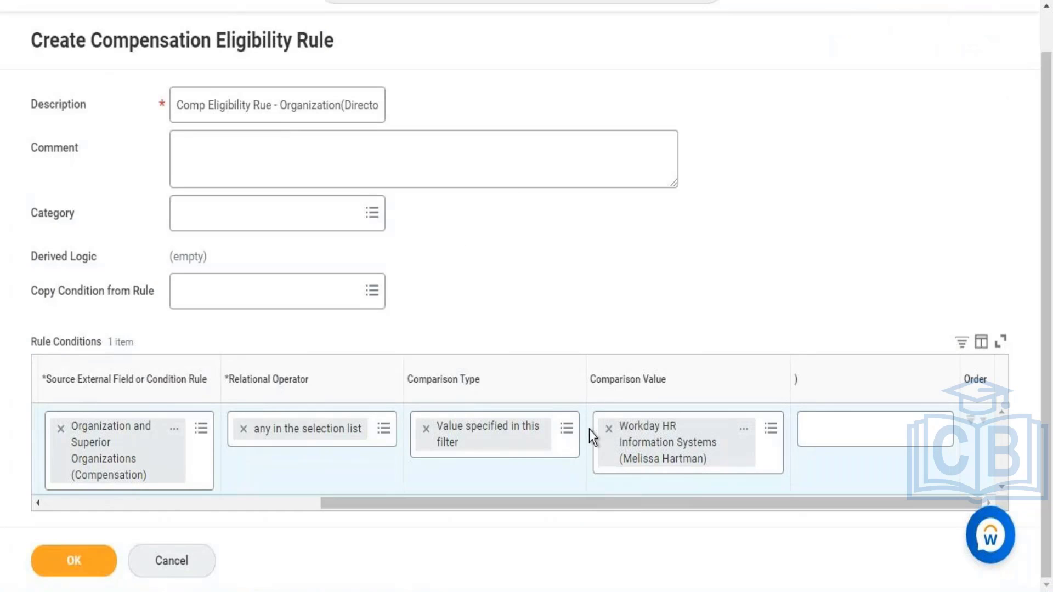
Step: Review the rule condition row and submit the organization-based compensation eligibility rule
drag(522, 504, 308, 502)
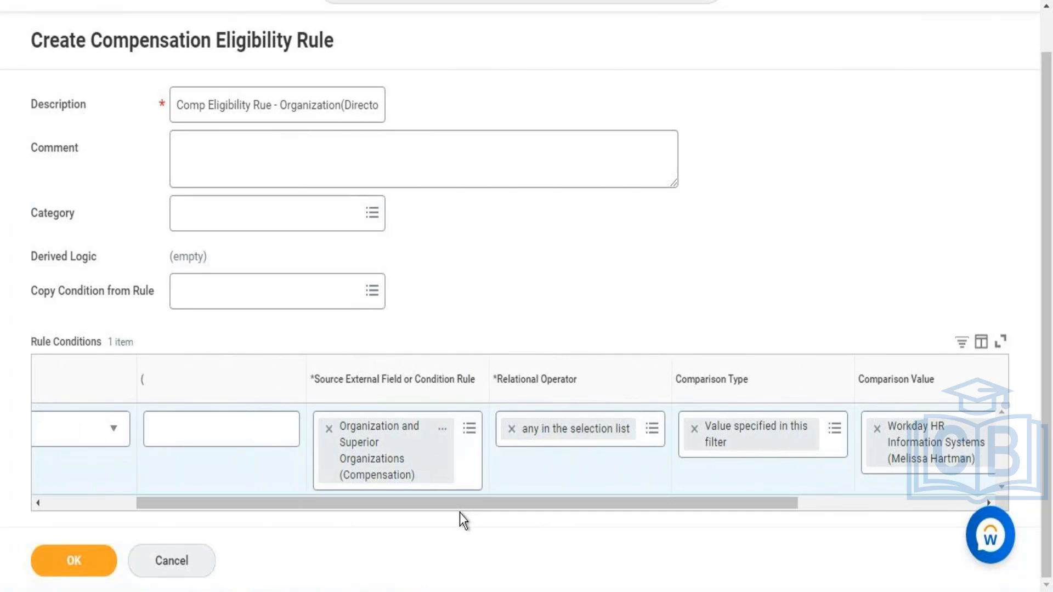
click(107, 503)
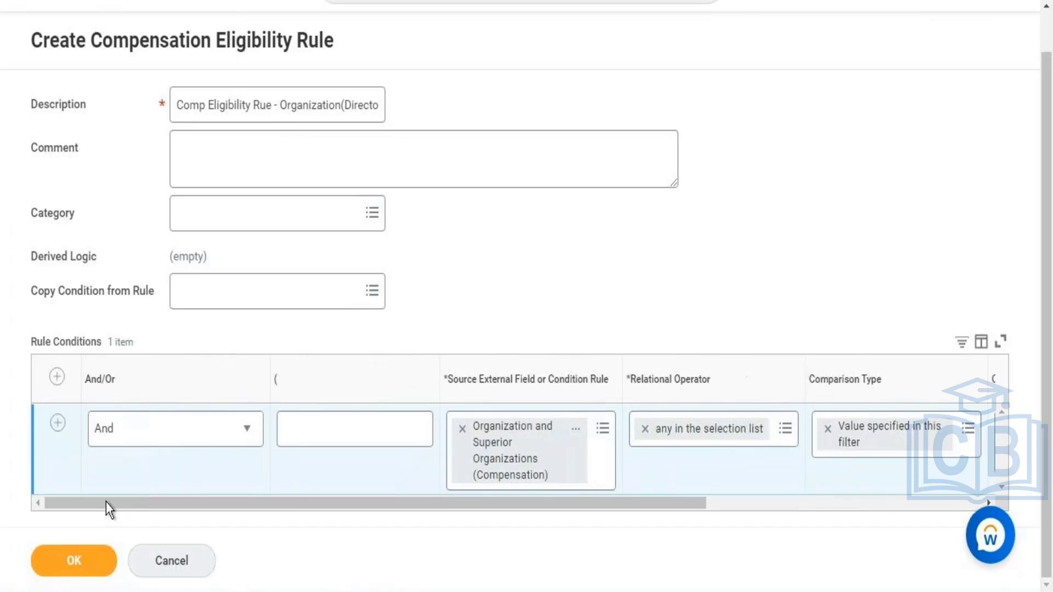
click(79, 562)
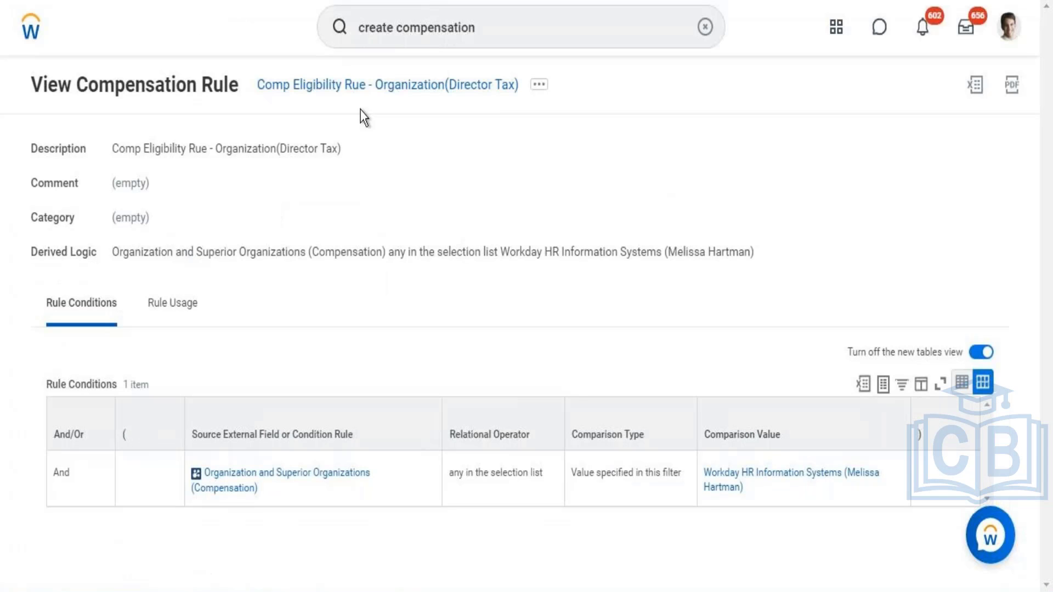
Step: Copy the created rule's name, switch to the Word notes and add the line "Eligib Rule -" below the fifth step
right_click(357, 97)
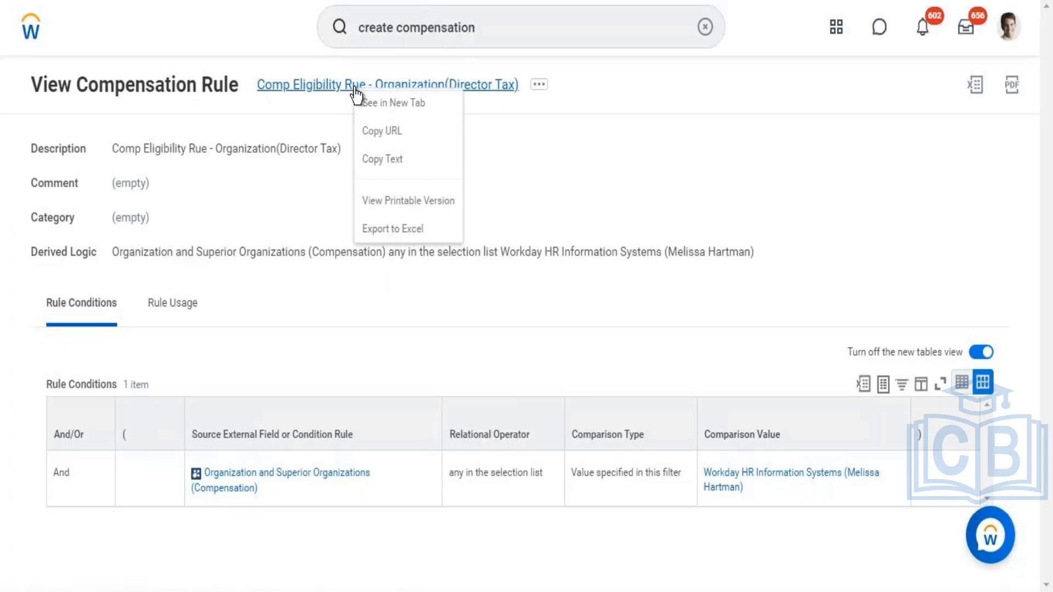
click(387, 159)
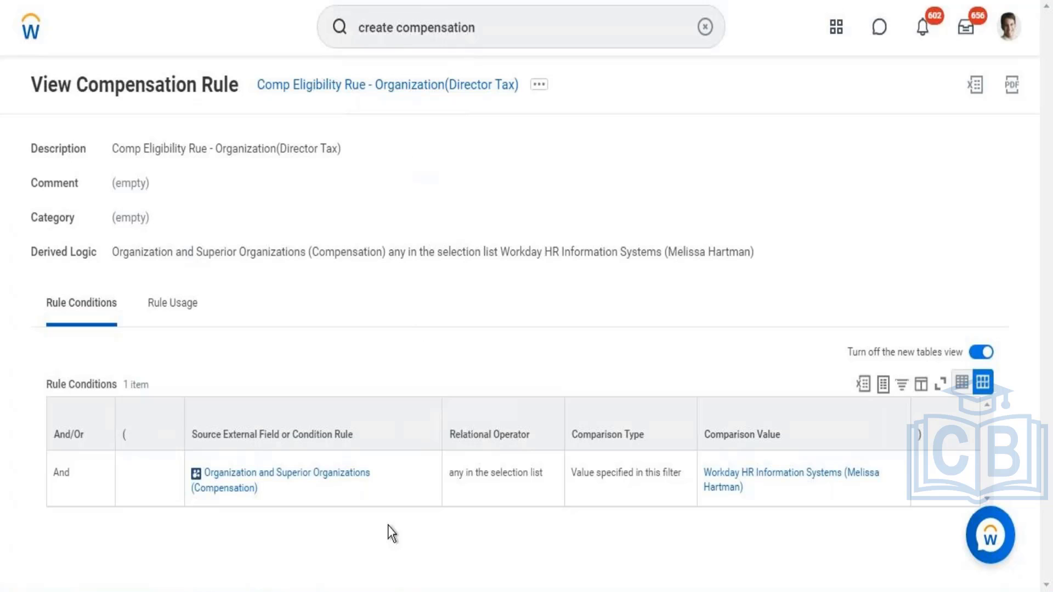
key(alt+Tab)
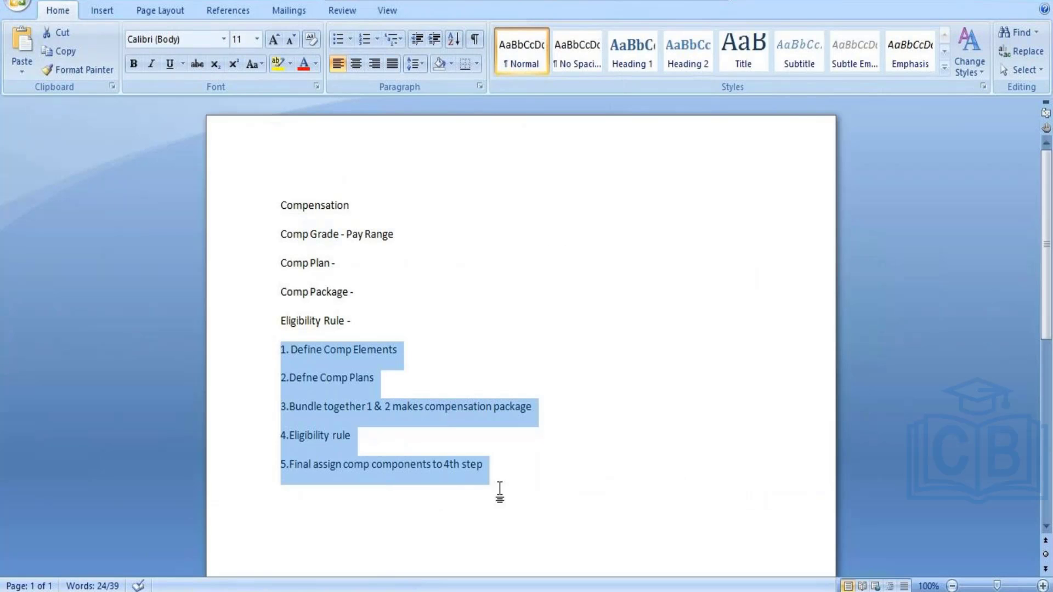
click(525, 463)
key(Return)
key(Return)
key(Return)
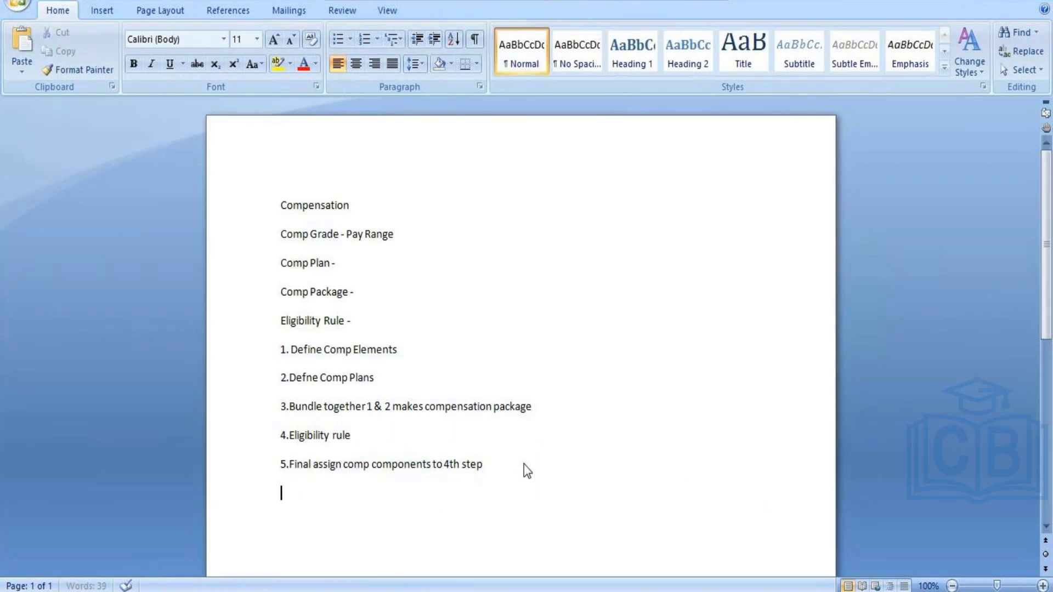
text(Eligib Rule -)
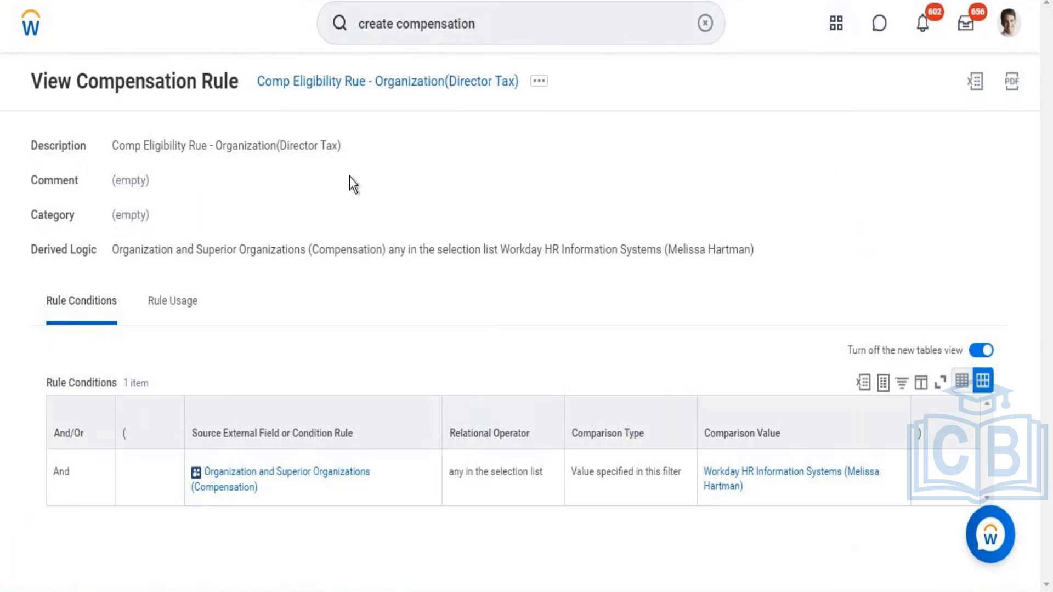
Step: Back in Workday, search for "create compensation eli" and open the Create Compensation Eligibility Rule task
click(490, 28)
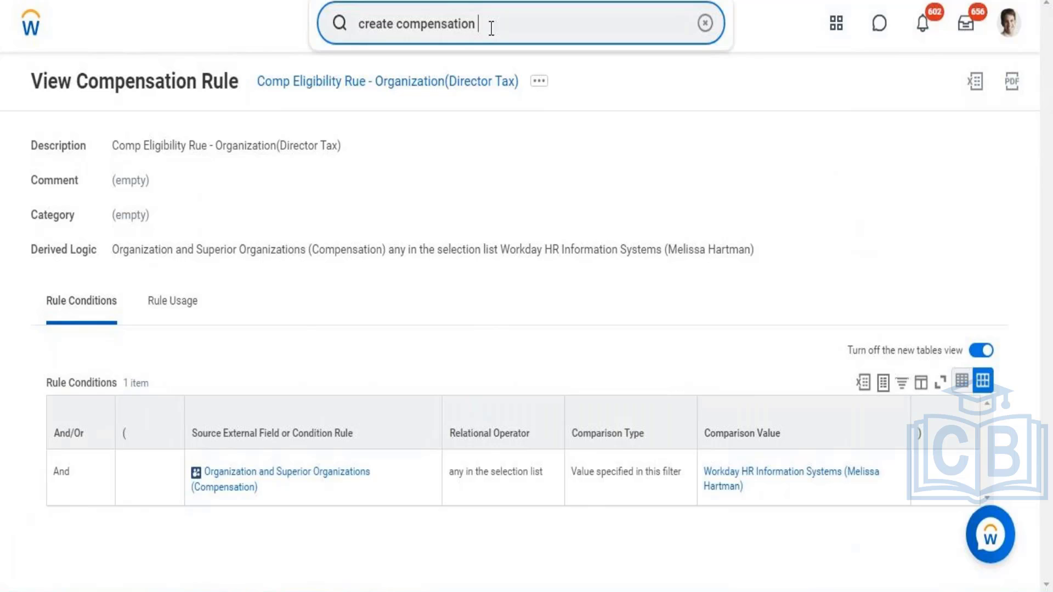
text(eli)
click(465, 85)
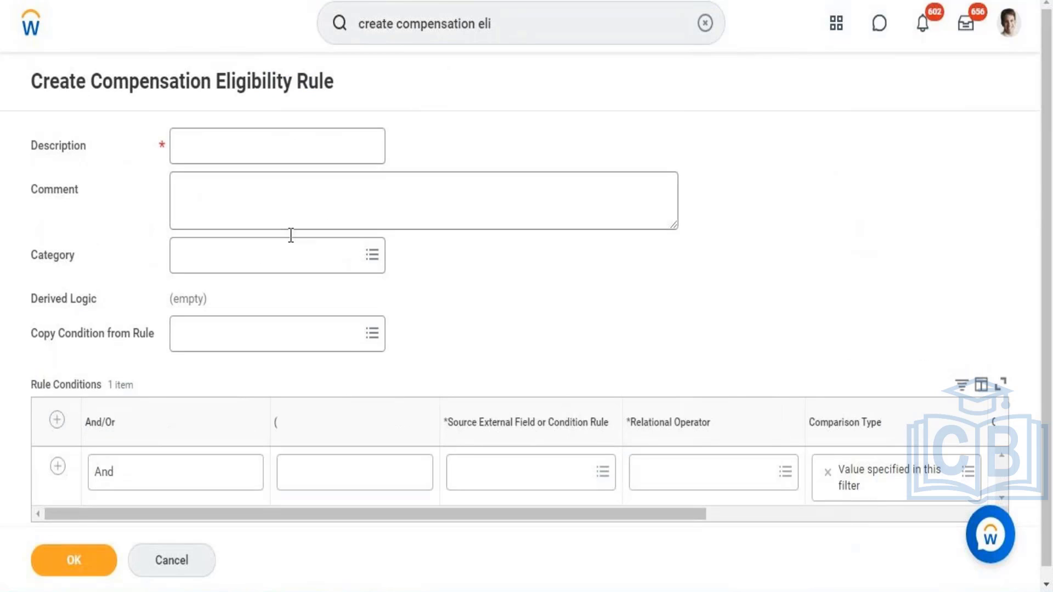
Step: Enter "Comp Eligibility Rue for Manage r and Above management level" as the new rule's description
click(258, 147)
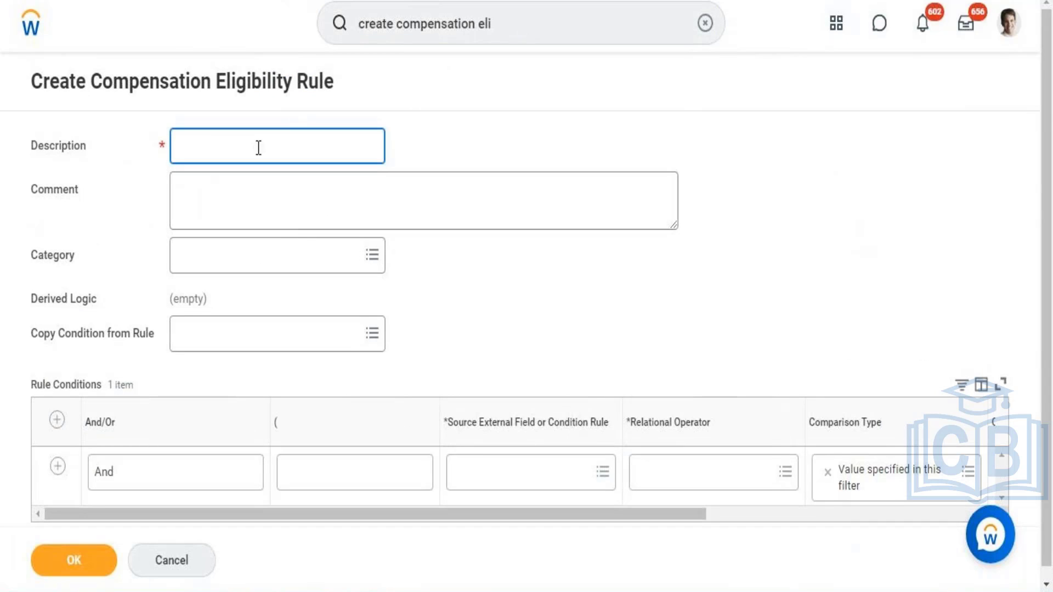
text(Comp Eligibility Rule for )
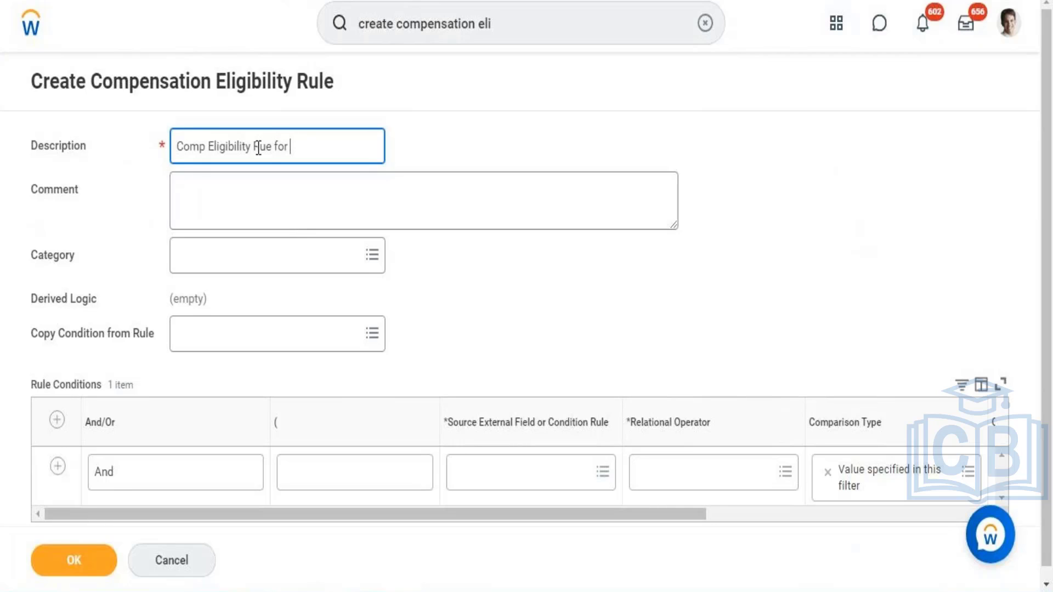
text(Manager and Abo)
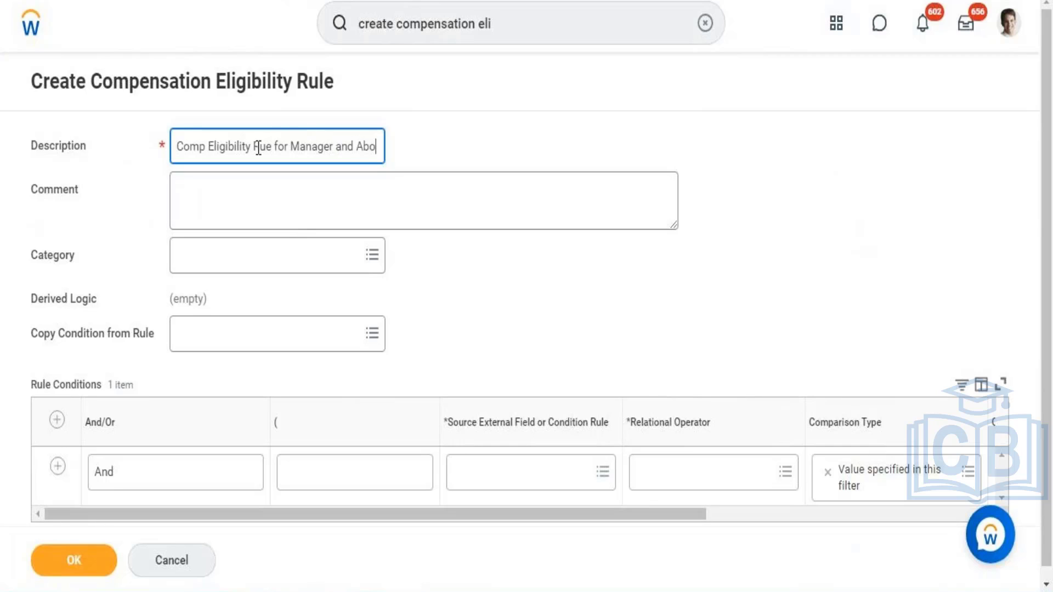
text(ve manage)
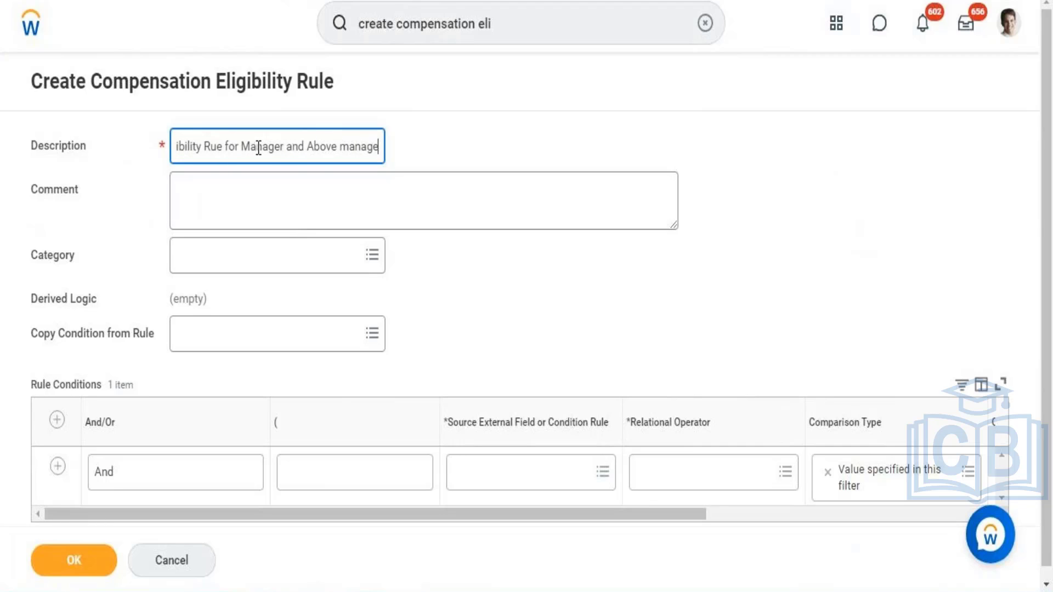
text(ment)
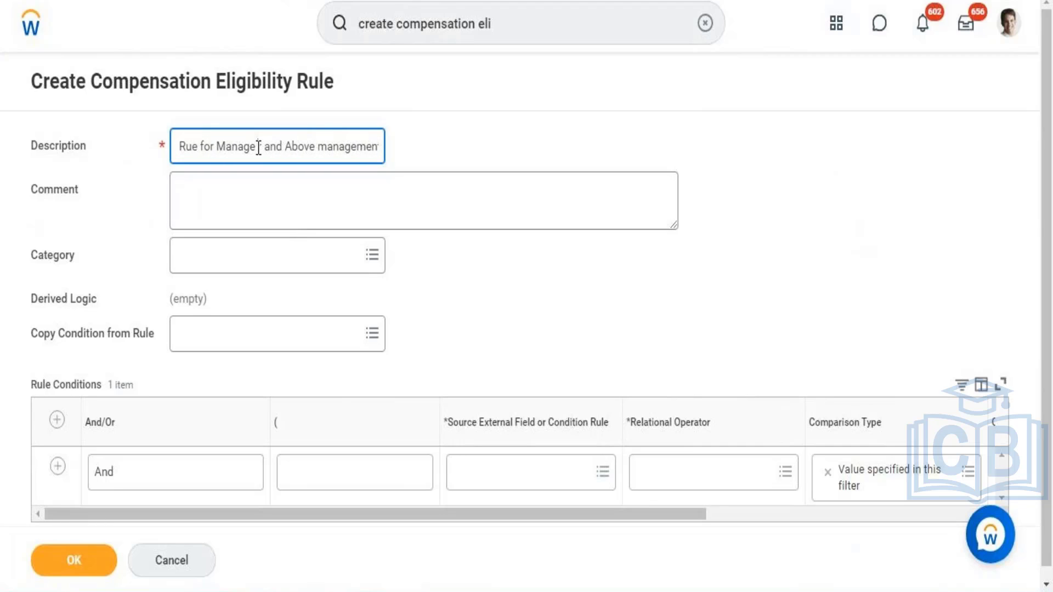
drag(258, 147, 447, 154)
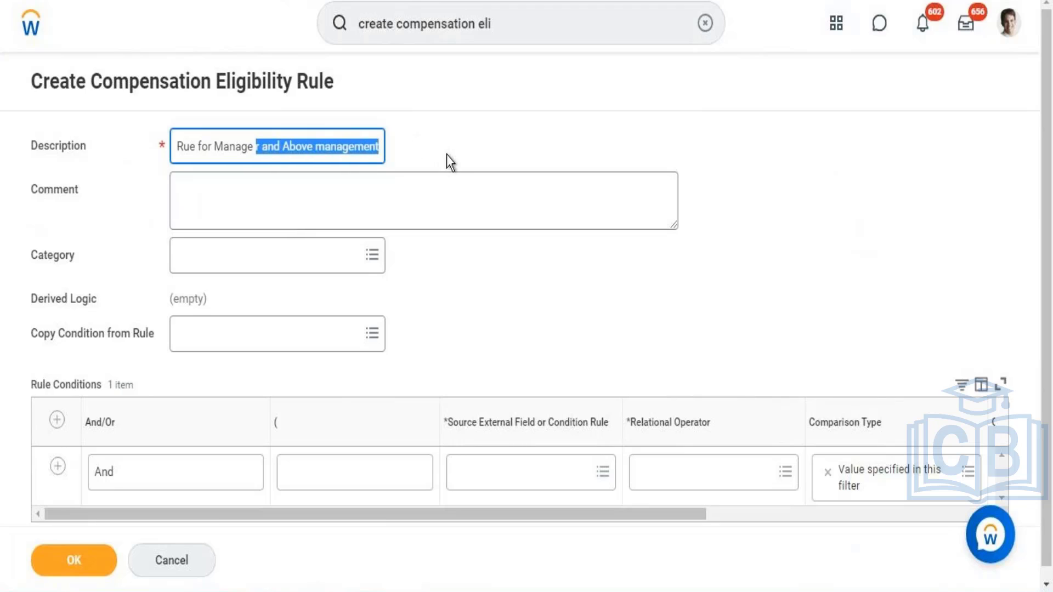
click(381, 146)
text(level)
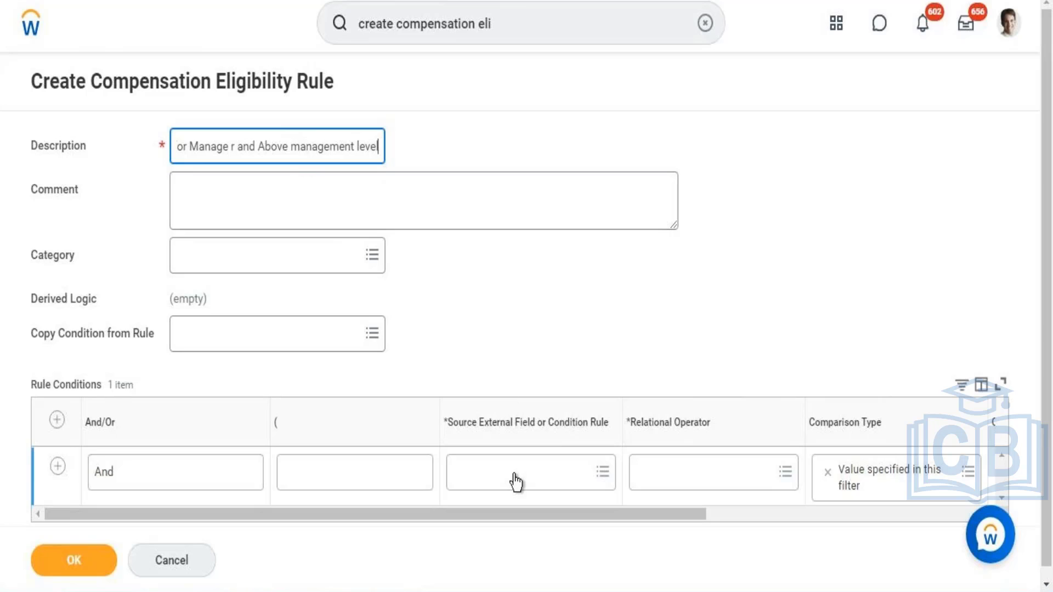
Step: Search for "management level" and set the first condition's source field to Management Level (Compensation)
click(516, 475)
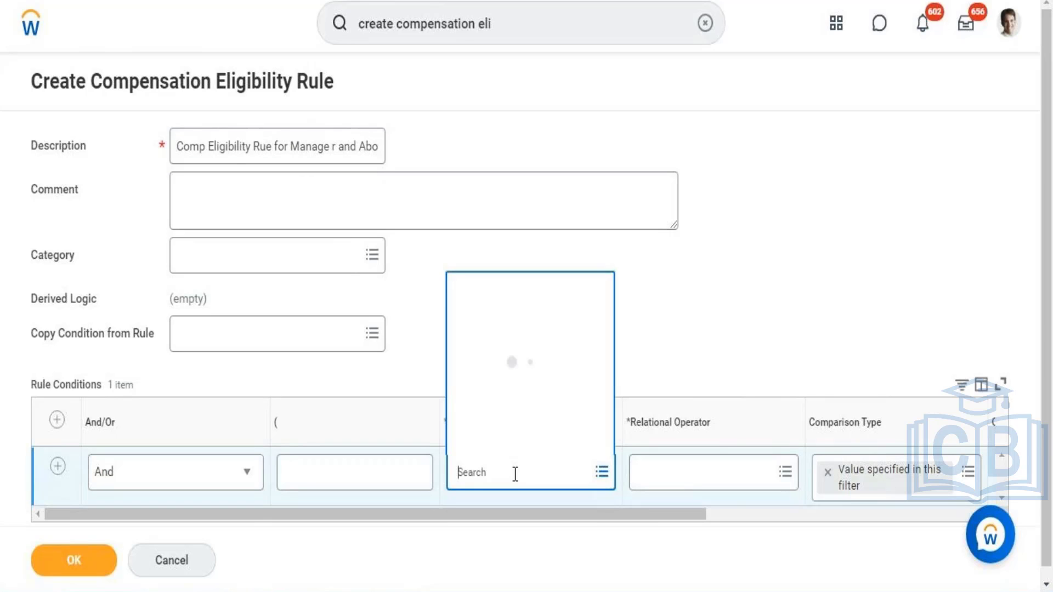
text(m)
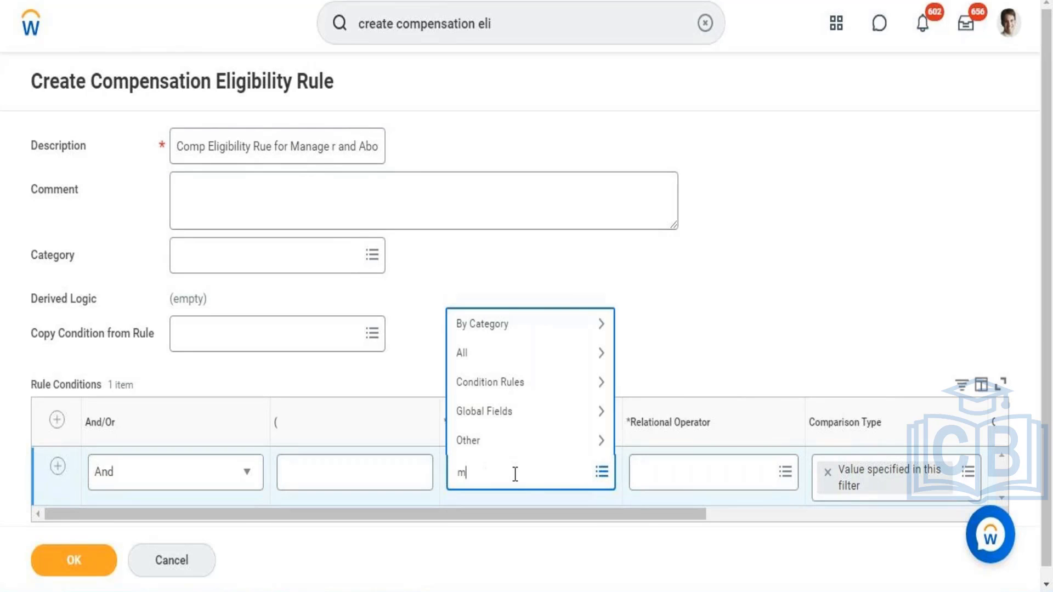
text(aganment level)
click(489, 475)
key(BackSpace)
key(BackSpace)
key(BackSpace)
text(na)
key(BackSpace)
key(BackSpace)
key(BackSpace)
text(managem)
key(BackSpace)
key(BackSpace)
right_click(467, 475)
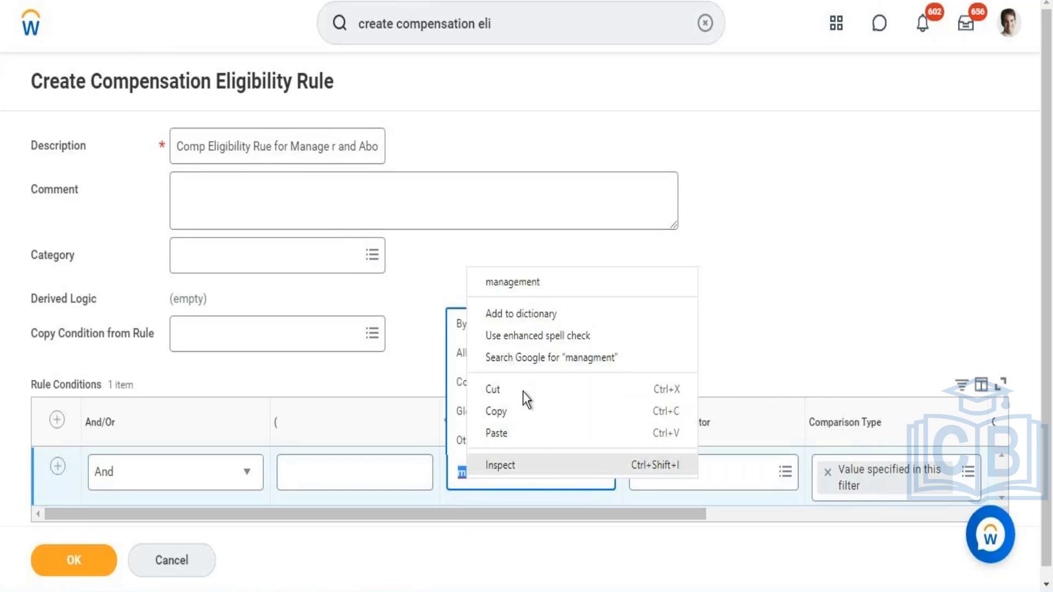
click(508, 284)
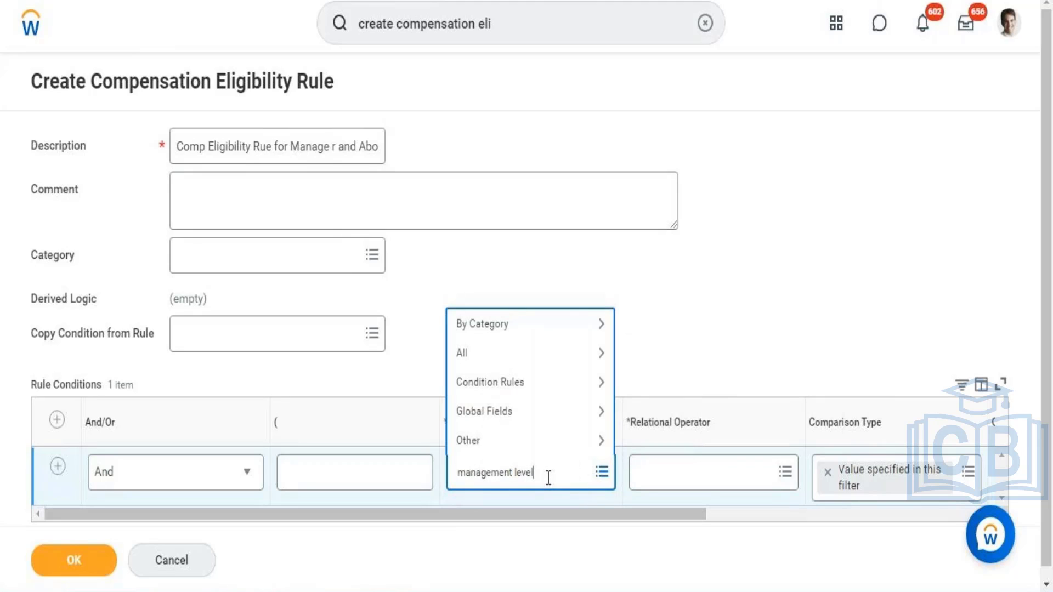
key(Return)
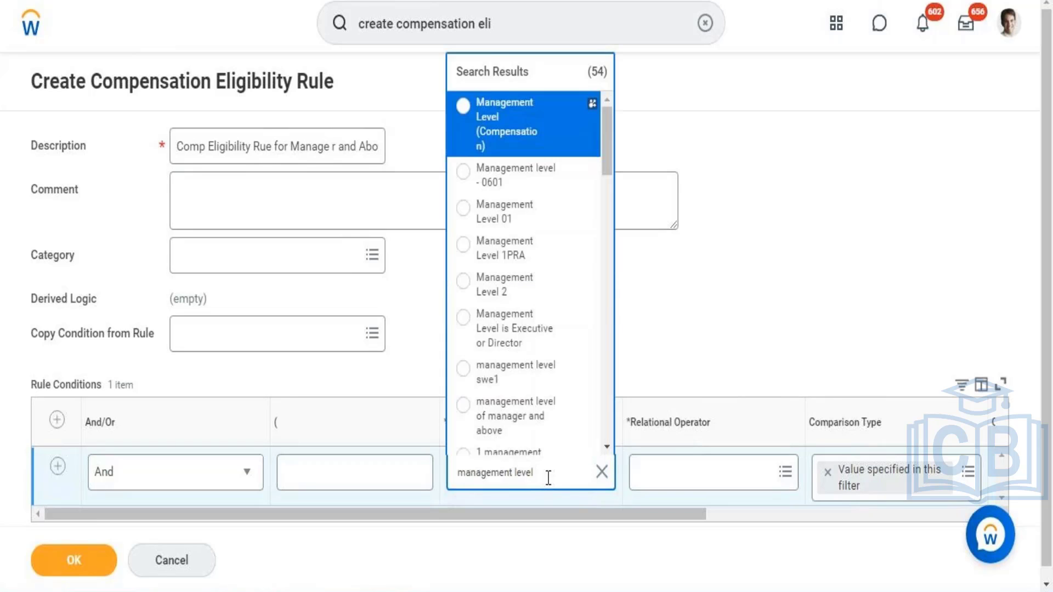
click(523, 126)
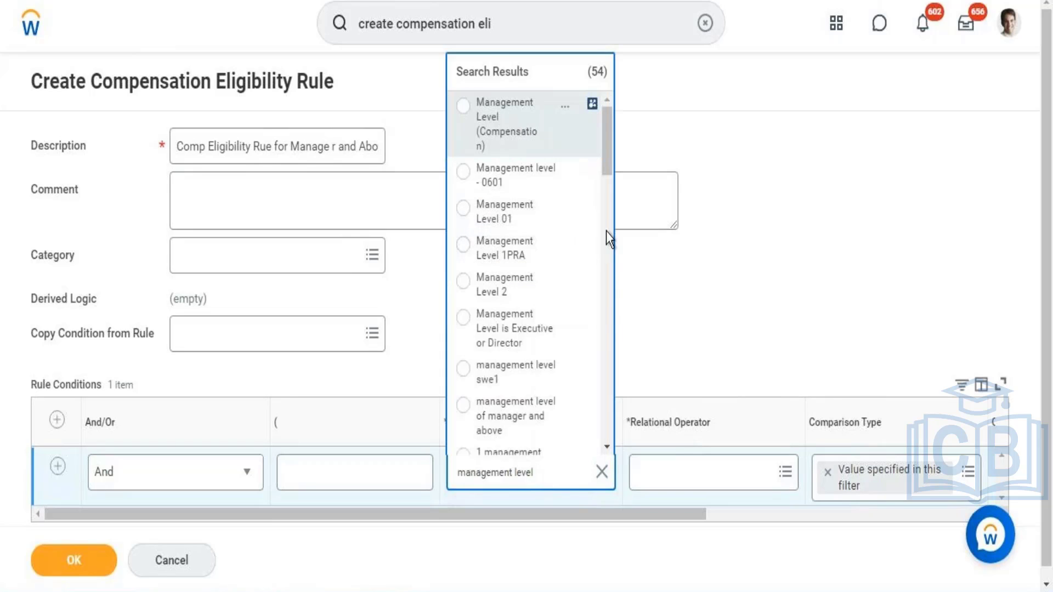
click(617, 260)
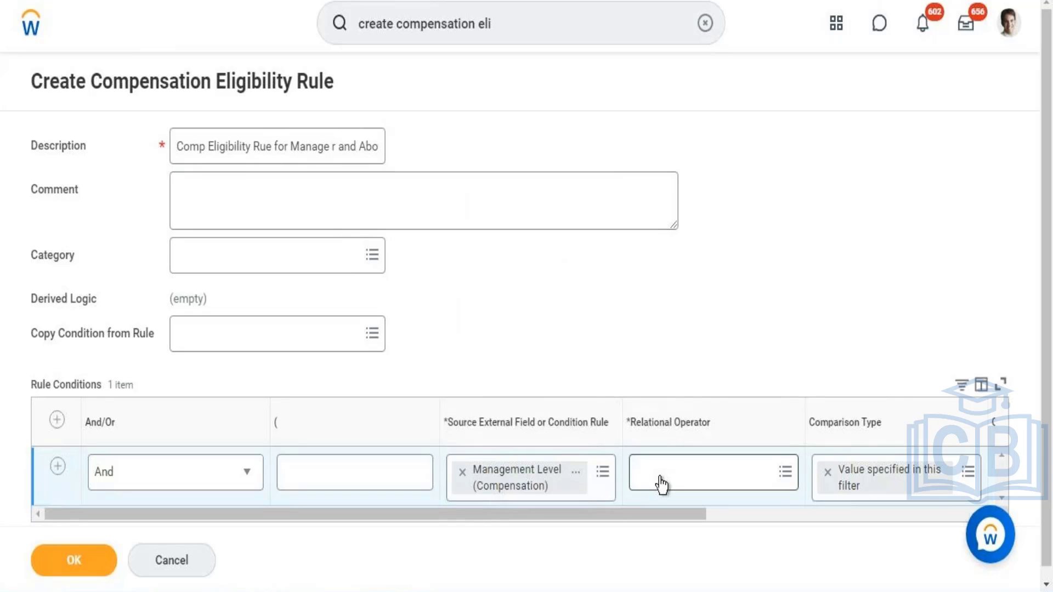
Step: Set the management level condition's relational operator to the frequently used option "any in the selection list"
click(661, 485)
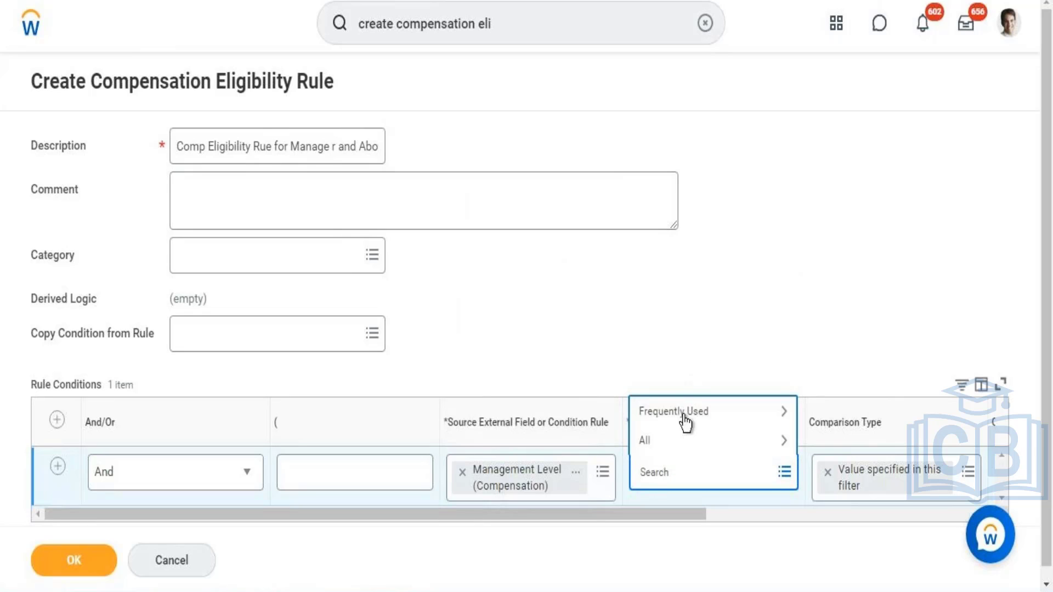
click(684, 422)
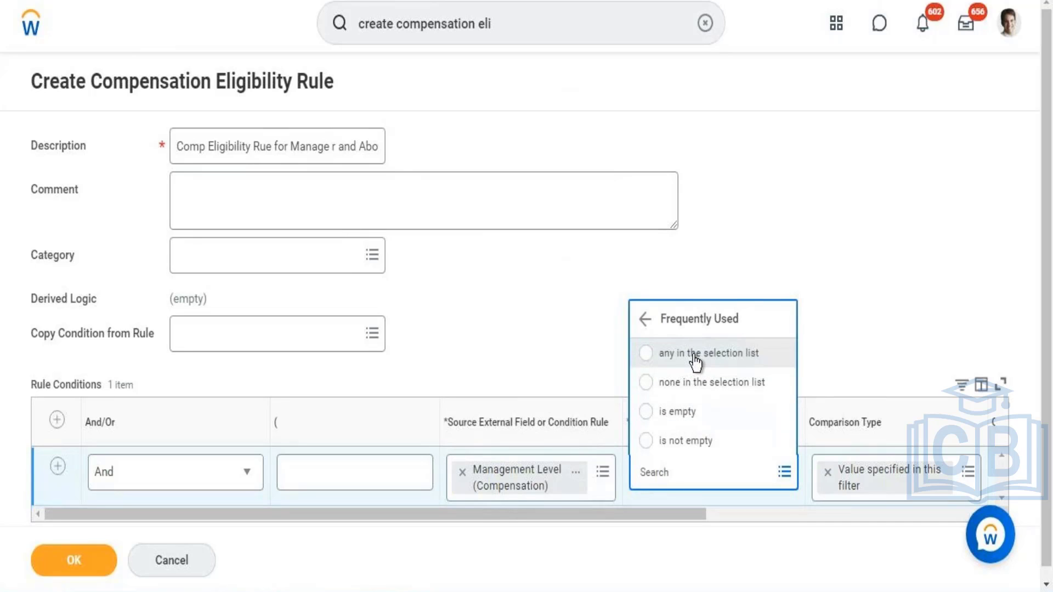
click(694, 355)
Step: Search the condition's comparison values for "Board of direct" and add Board of Directors
drag(626, 514, 721, 515)
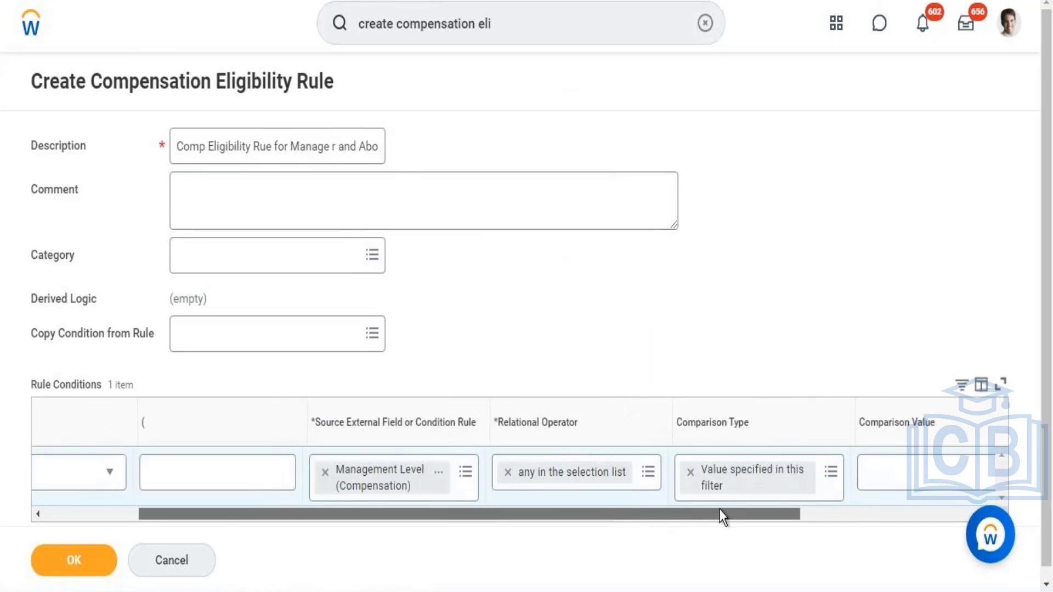
click(779, 490)
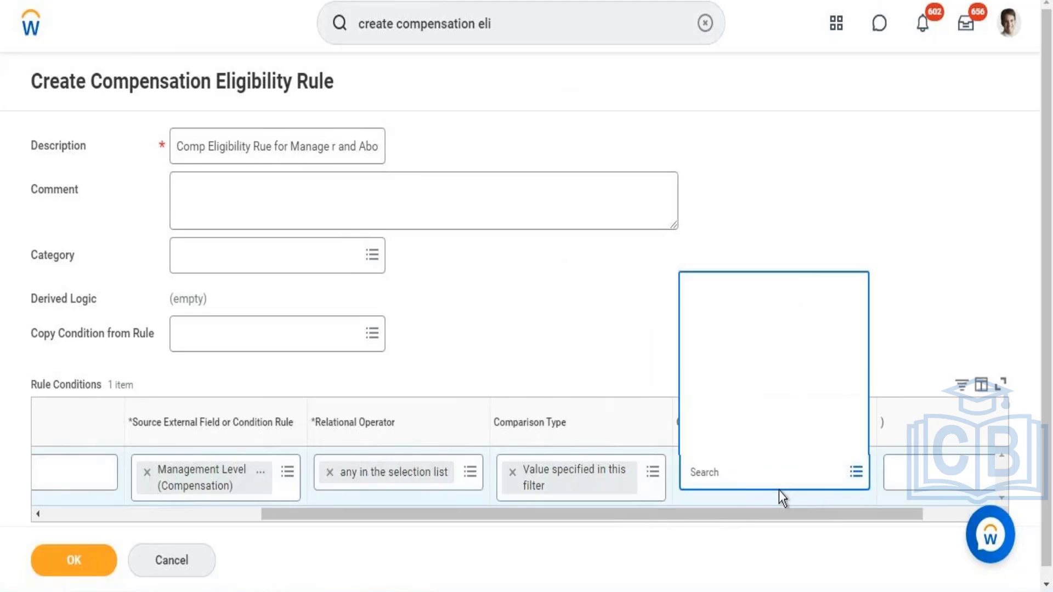
text(Bo)
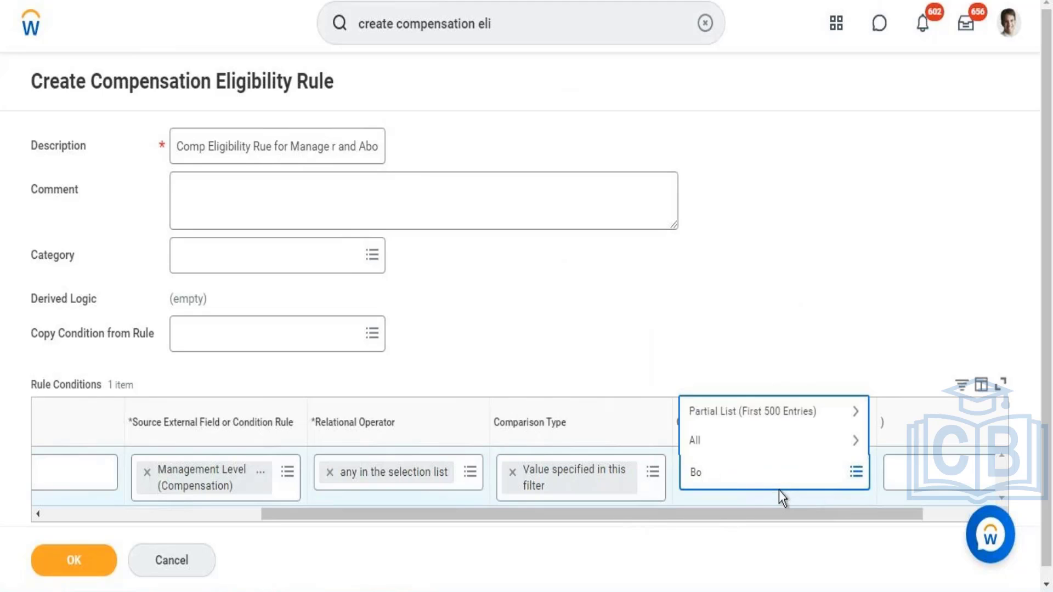
text(ard of direct)
key(Return)
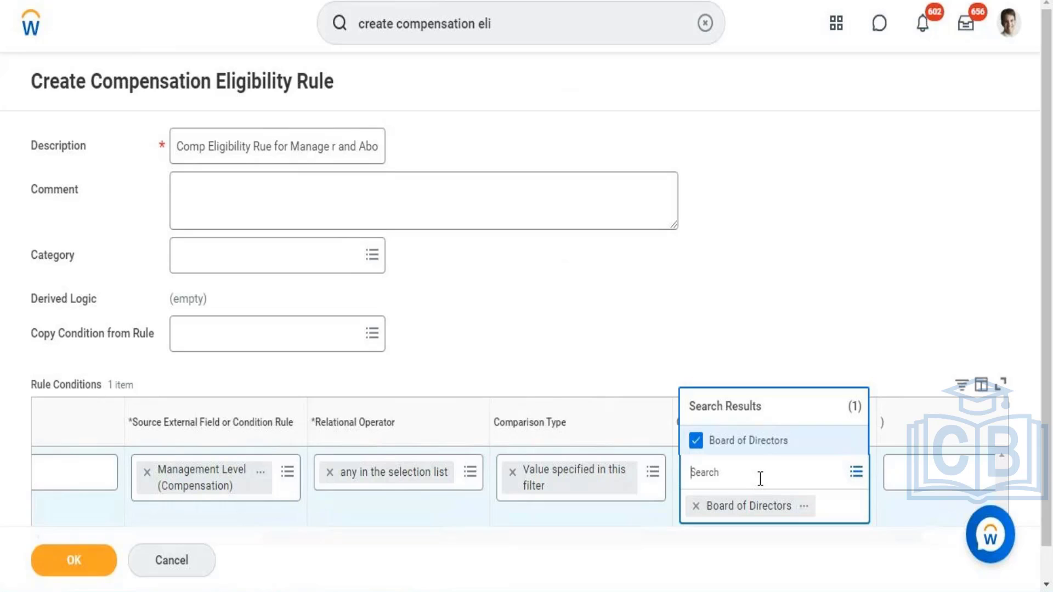
Step: Search the comparison values for "chief executive" and add "2 1 - Chief Executive officer"
text(chief executive)
key(Return)
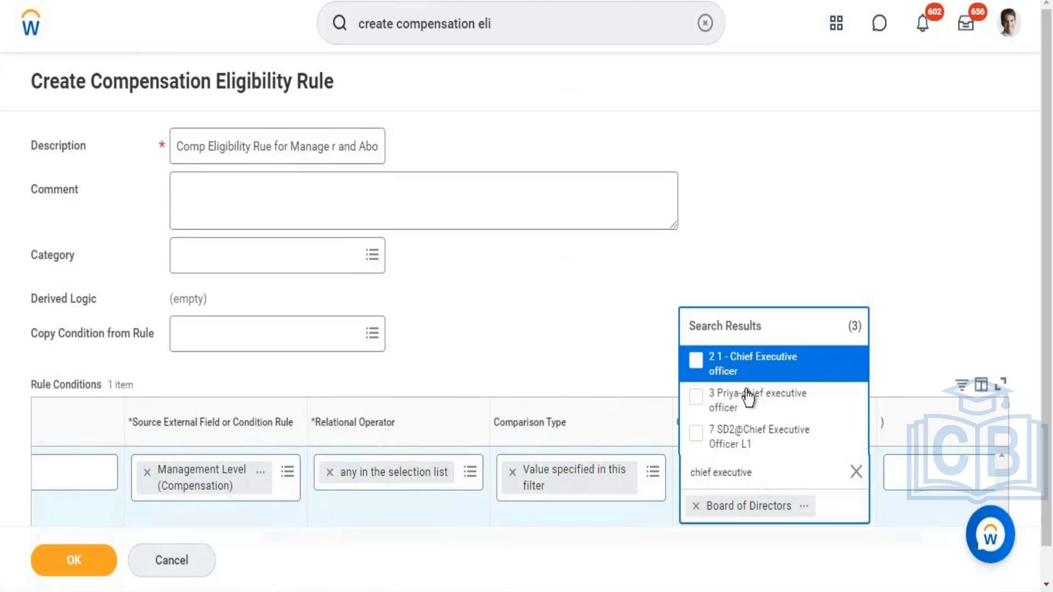
click(805, 362)
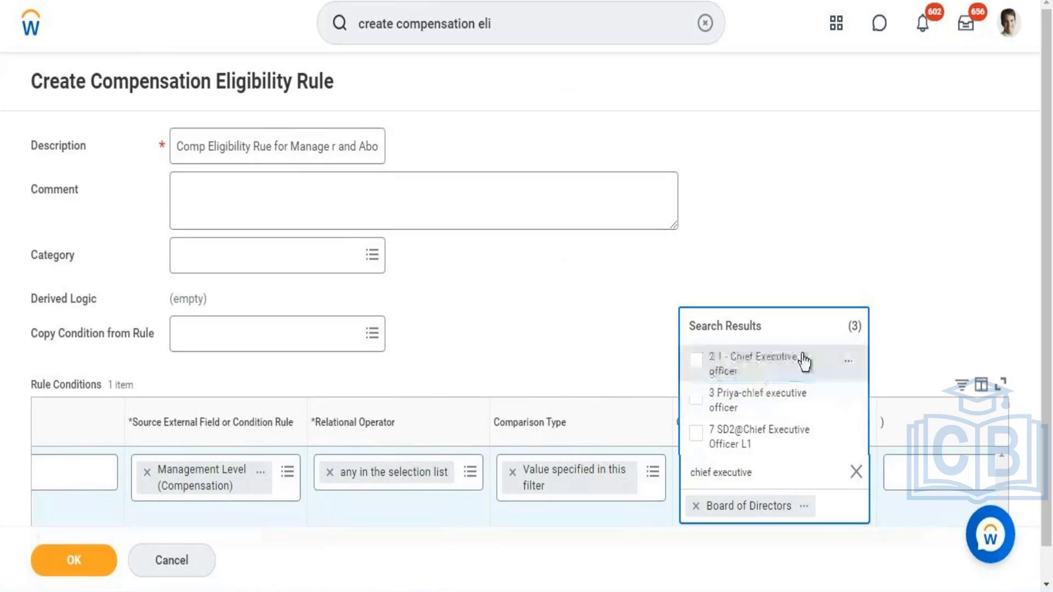
click(764, 360)
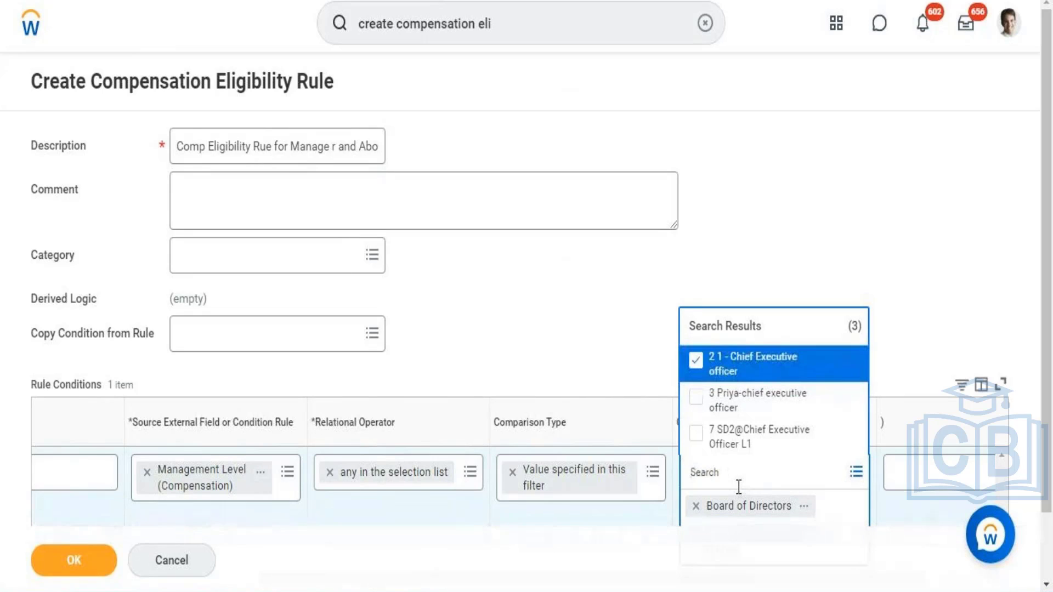
Step: Search the comparison values for "Vice president" and add "2 Vice President"
text(Vice president)
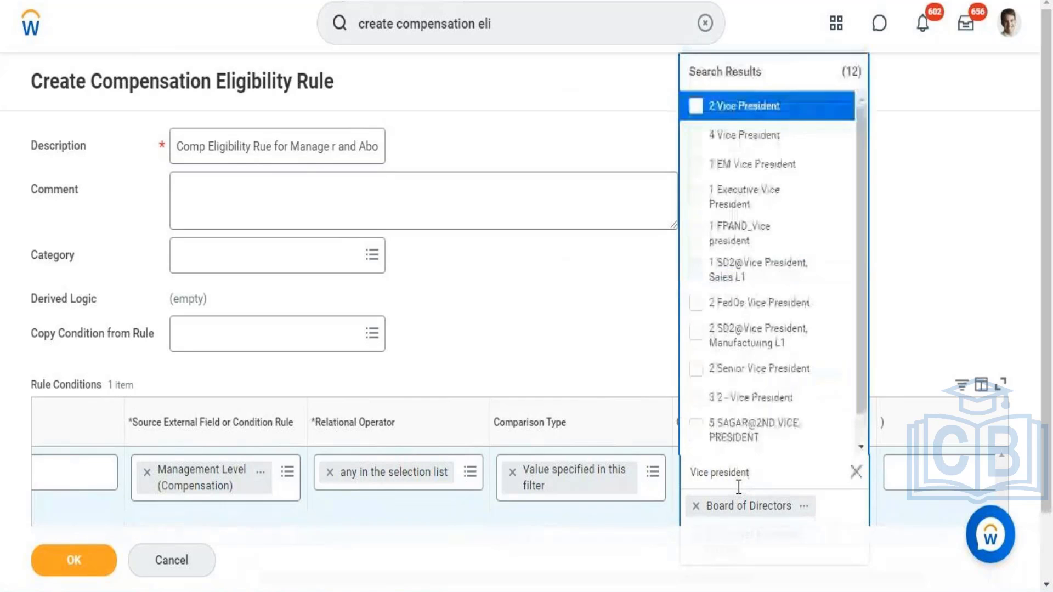
click(776, 110)
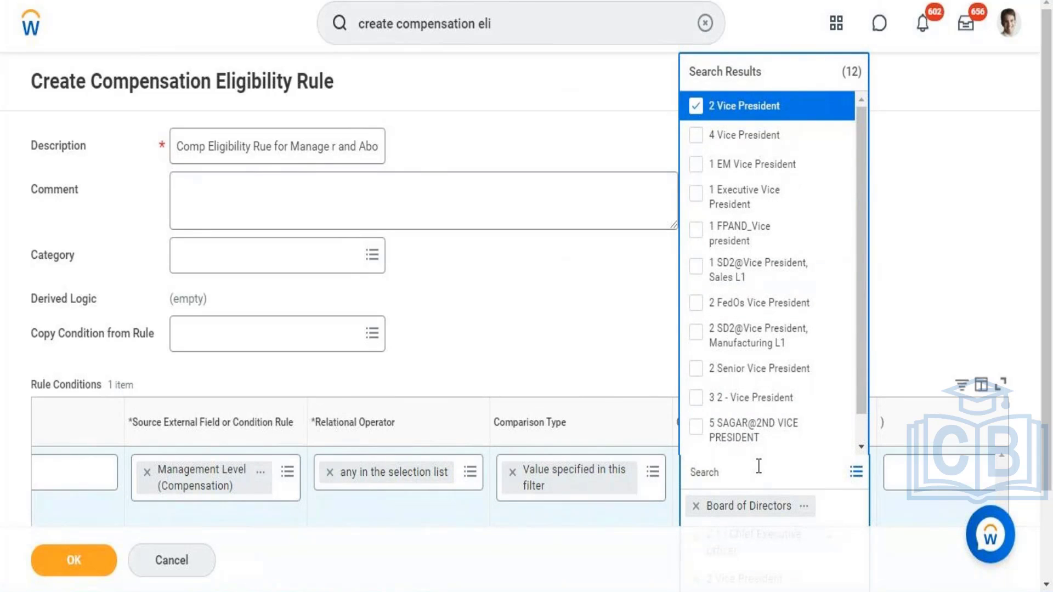
Step: Search the management level condition's comparison values for "Director" and add "1 Director"
text(Director)
key(Return)
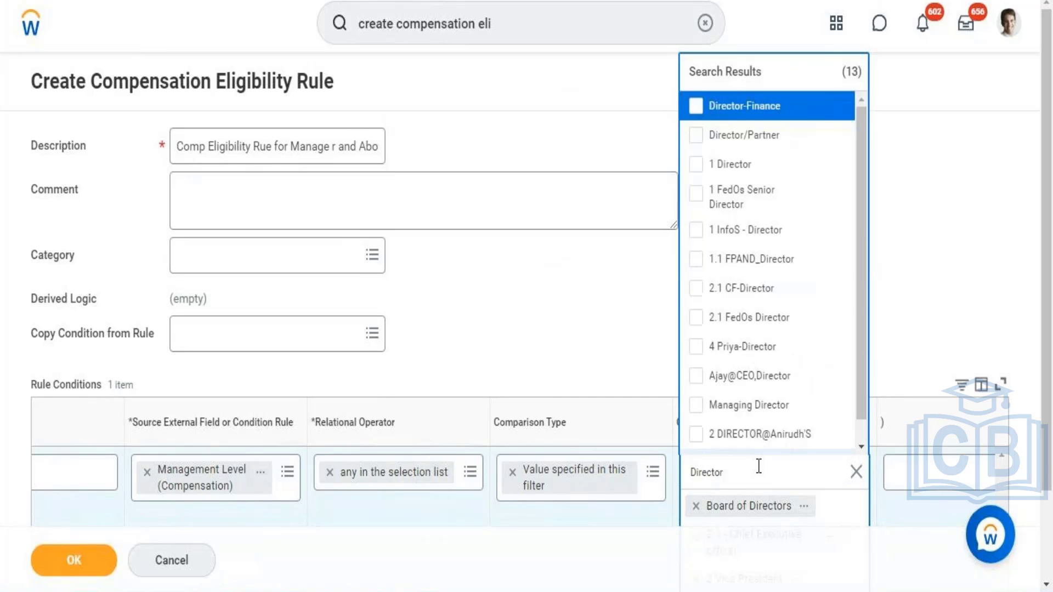
click(732, 174)
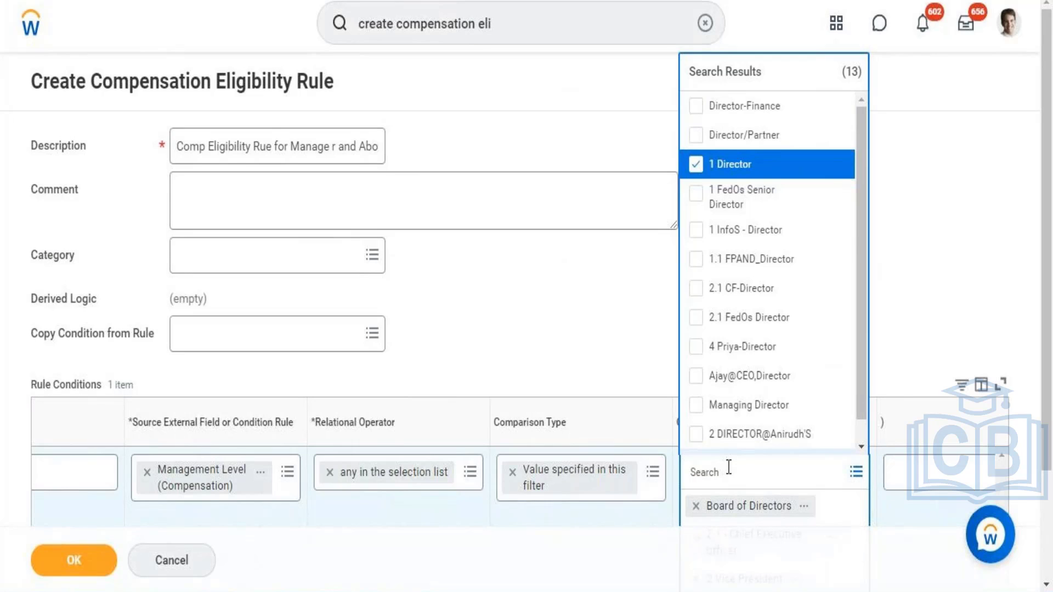
Step: Search the comparison values for "manager", add "1 Manager" and close the value list
text(manager)
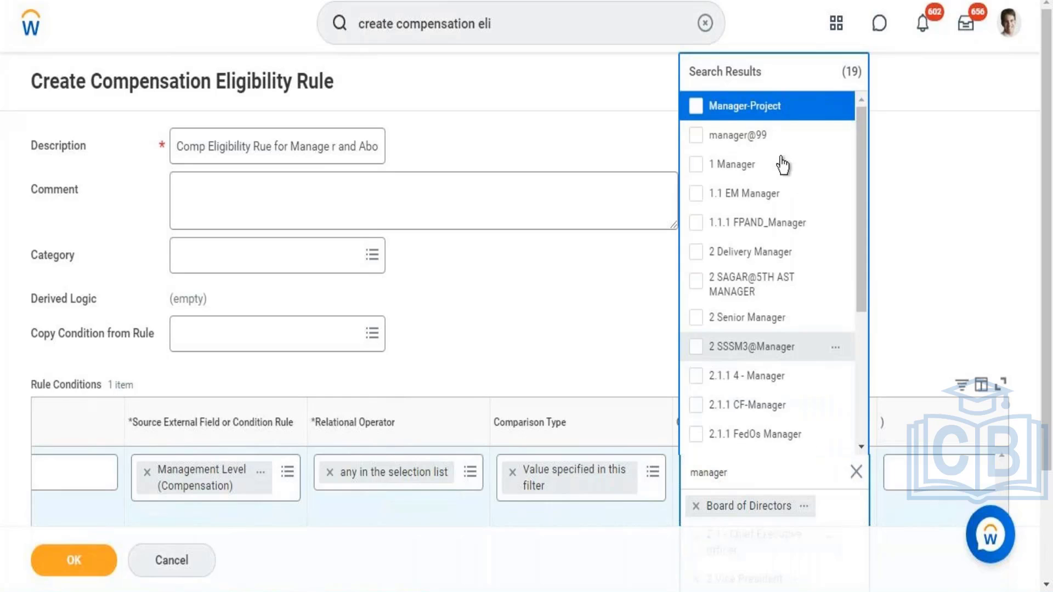
click(732, 164)
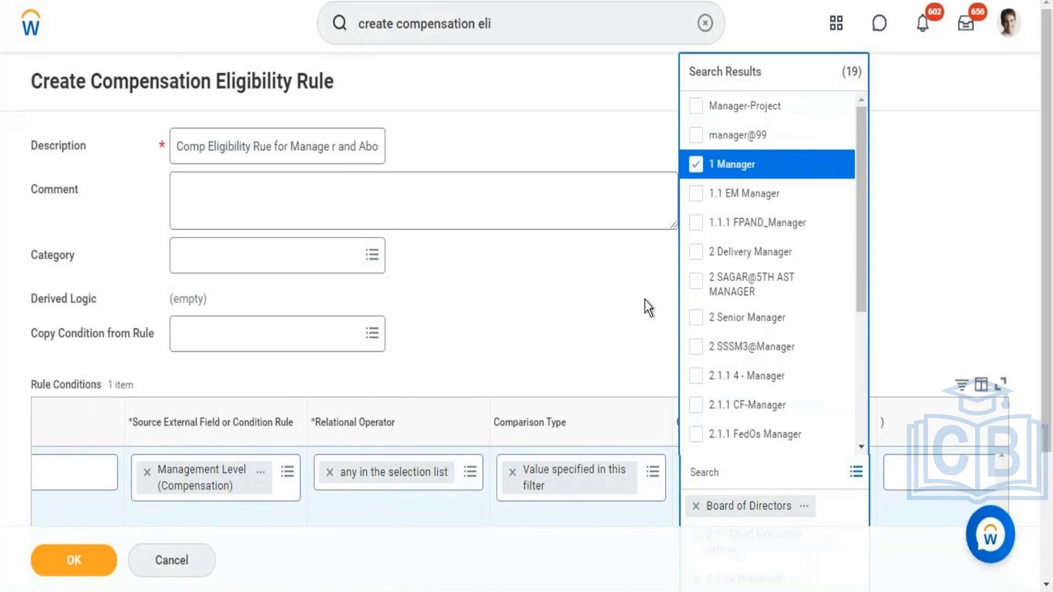
click(644, 299)
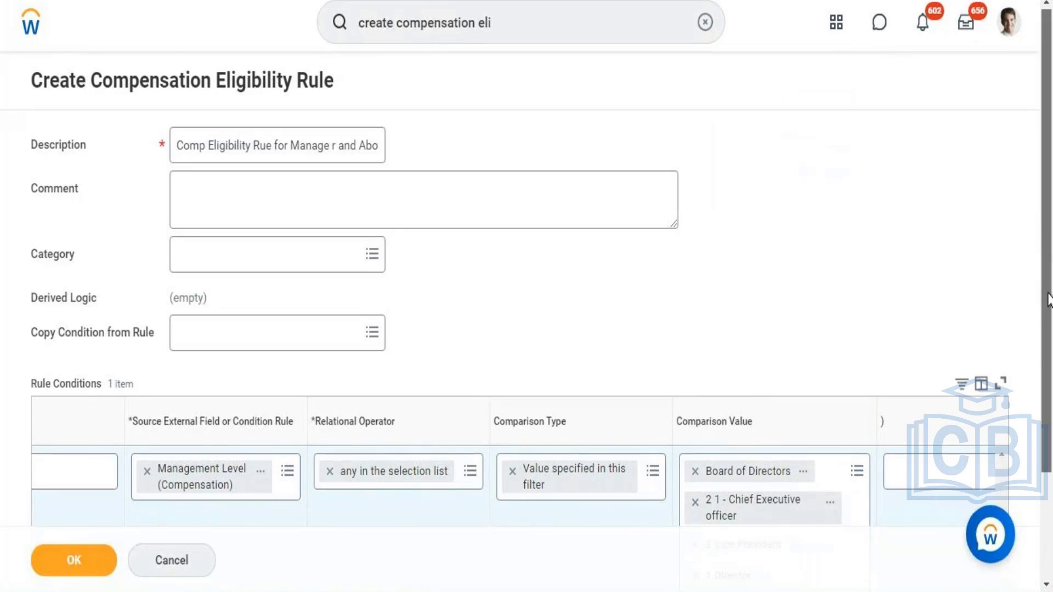
Step: Add a second And condition, search its source field for "country of location" and select Country of Location – Primary (Compensation)
scroll(1046, 224, down, 3)
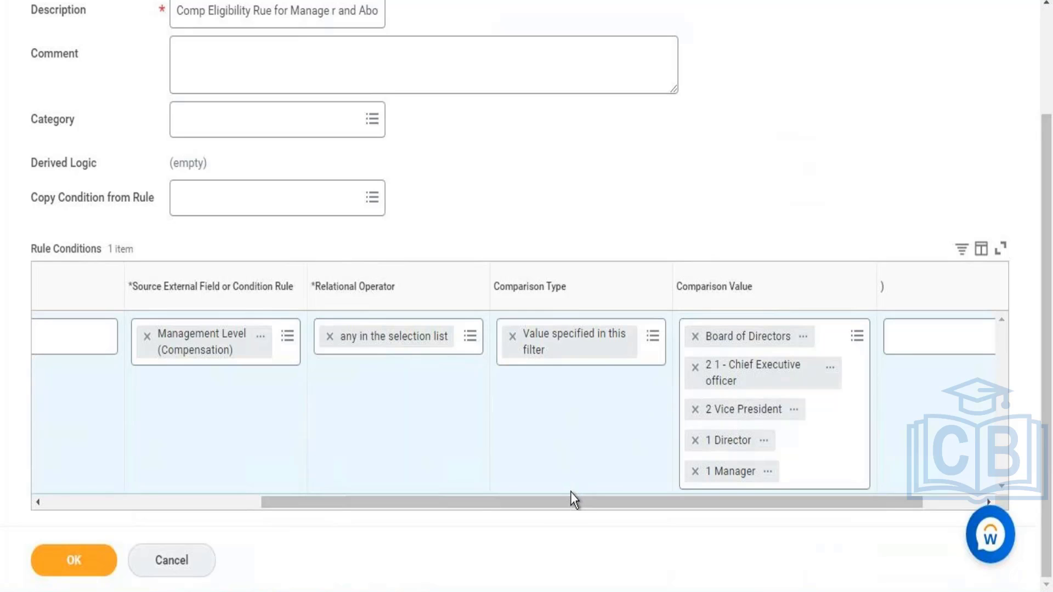
drag(570, 501, 324, 566)
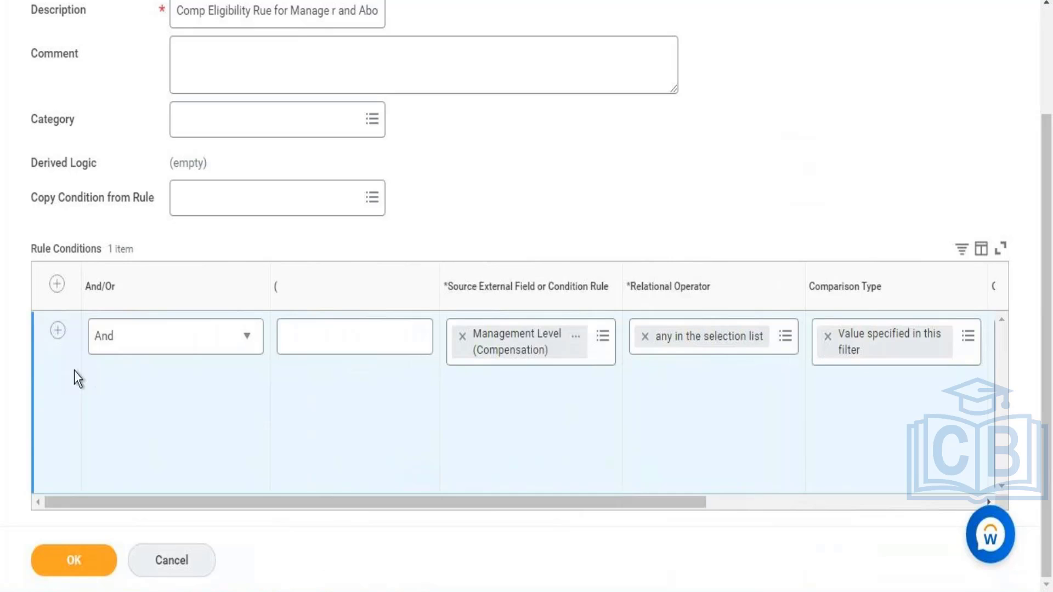
click(57, 331)
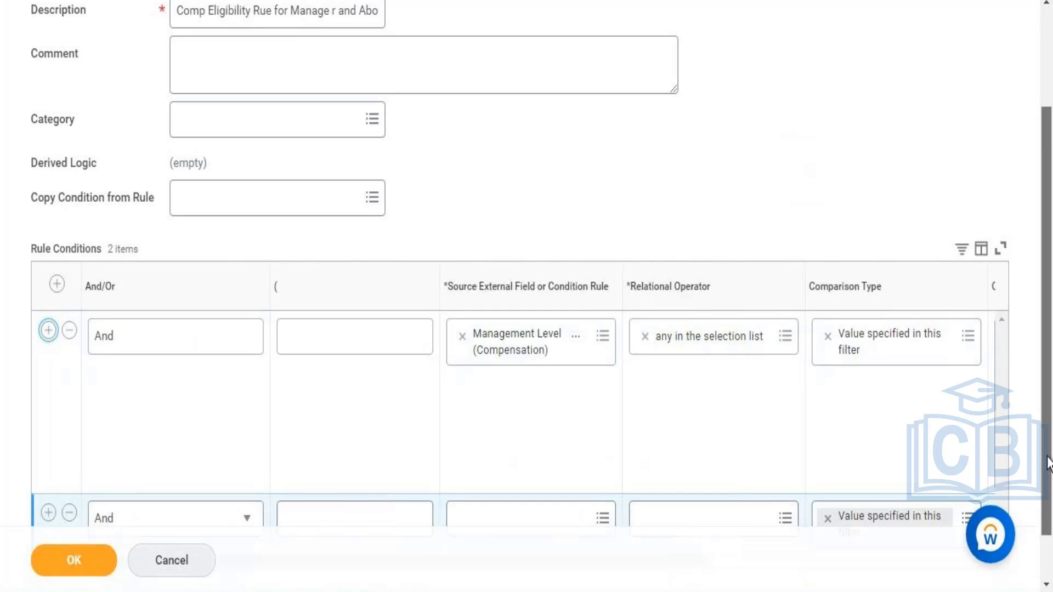
scroll(1049, 464, down, 1)
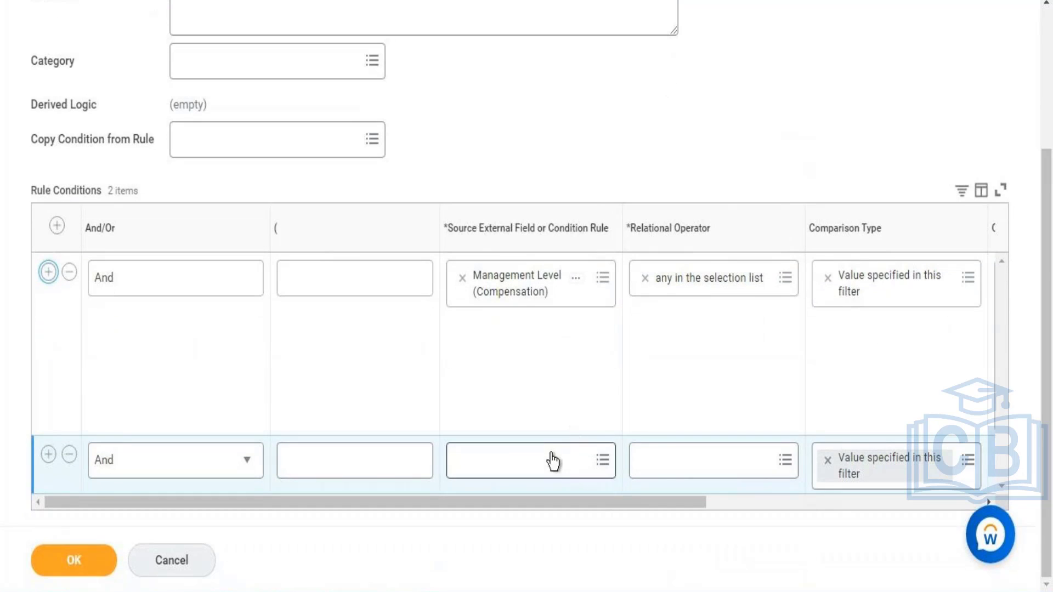
click(550, 460)
text(ountry)
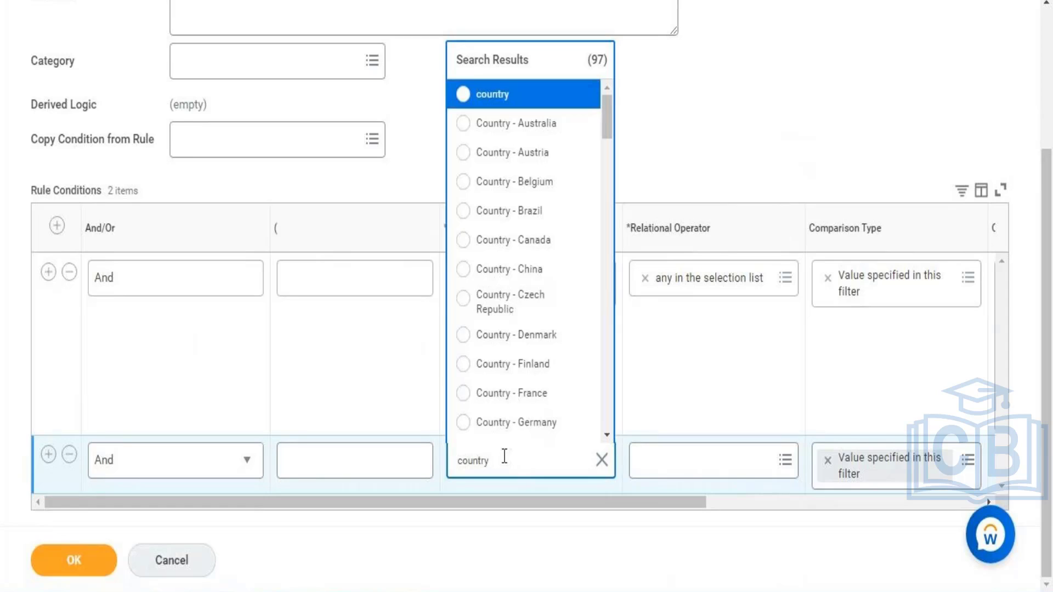
text(of location)
key(Return)
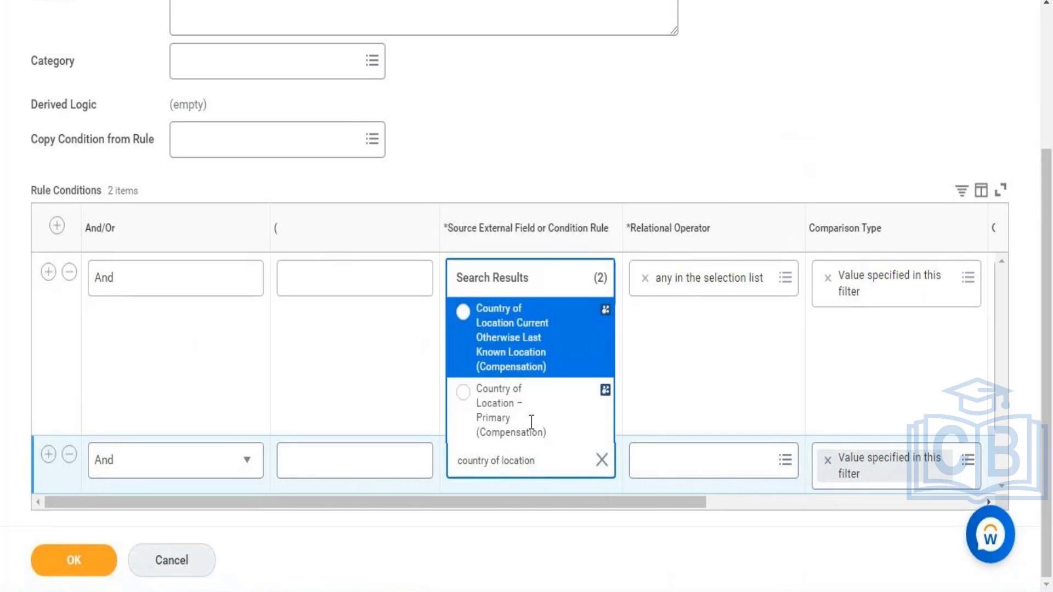
click(503, 428)
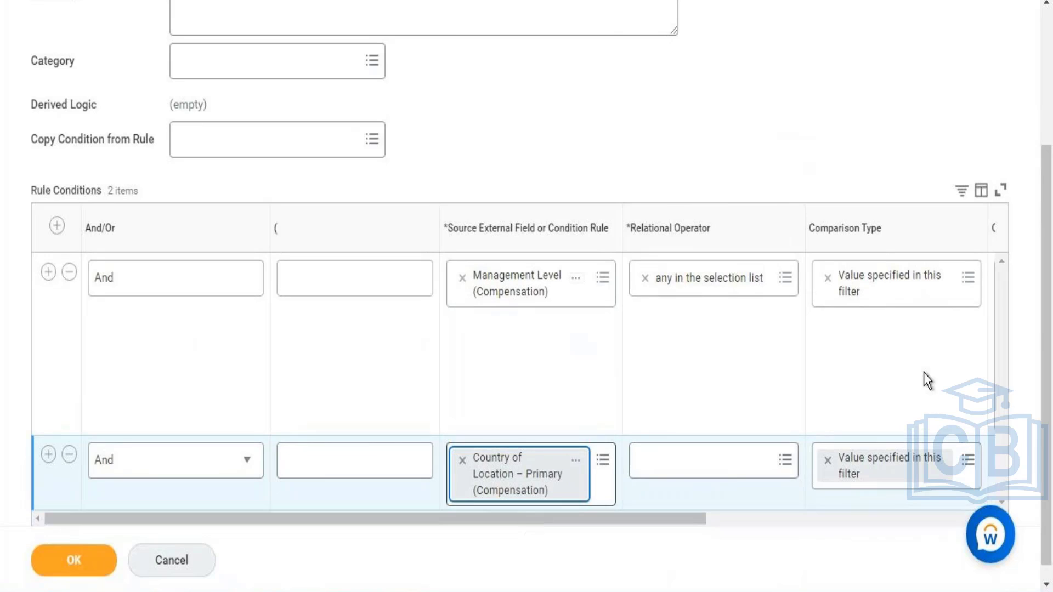
Step: Set the country condition's relational operator to the frequently used option "any in the selection list"
drag(1050, 276, 1052, 377)
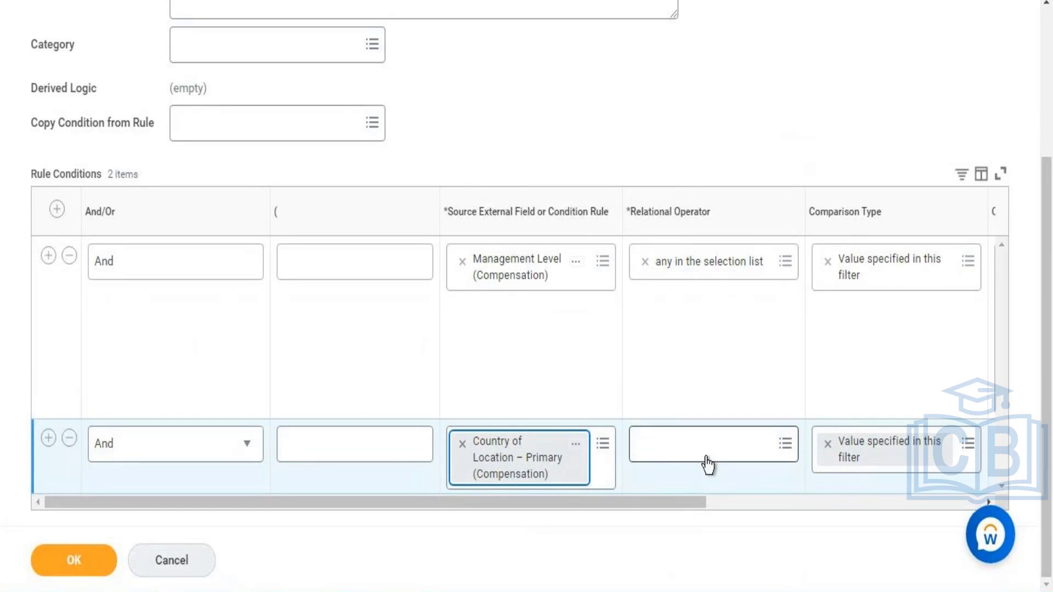
click(755, 438)
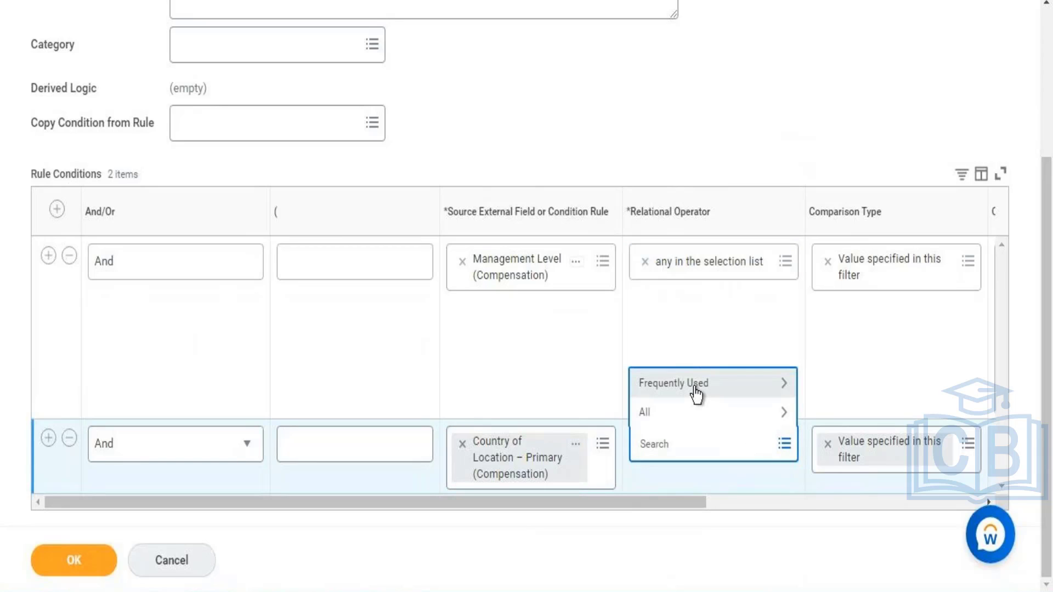
click(696, 387)
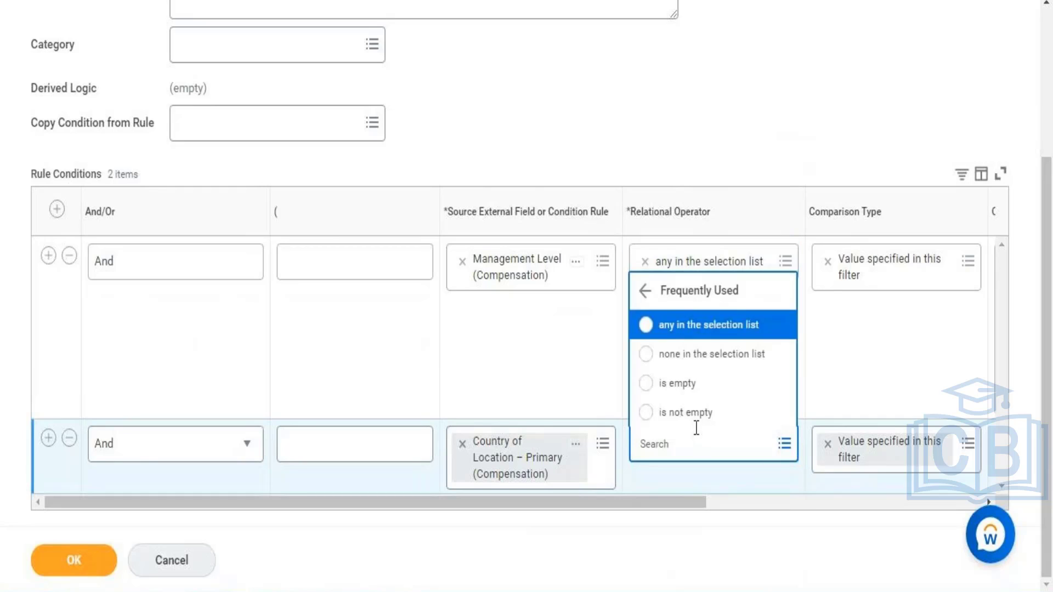
click(704, 328)
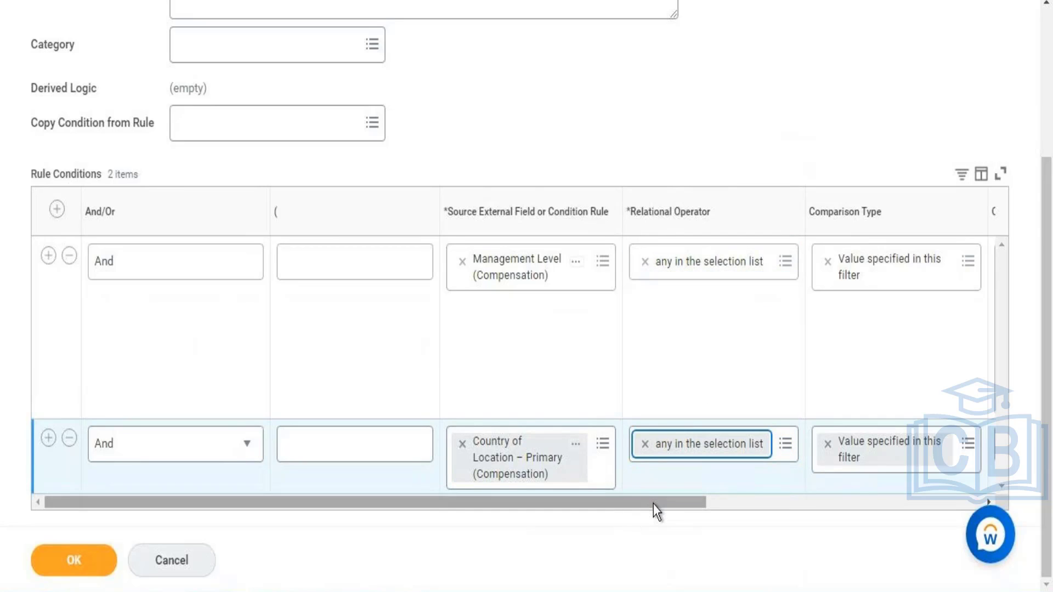
Step: Search the country condition's comparison values for "united" and add United States of America
drag(654, 504, 865, 482)
click(753, 443)
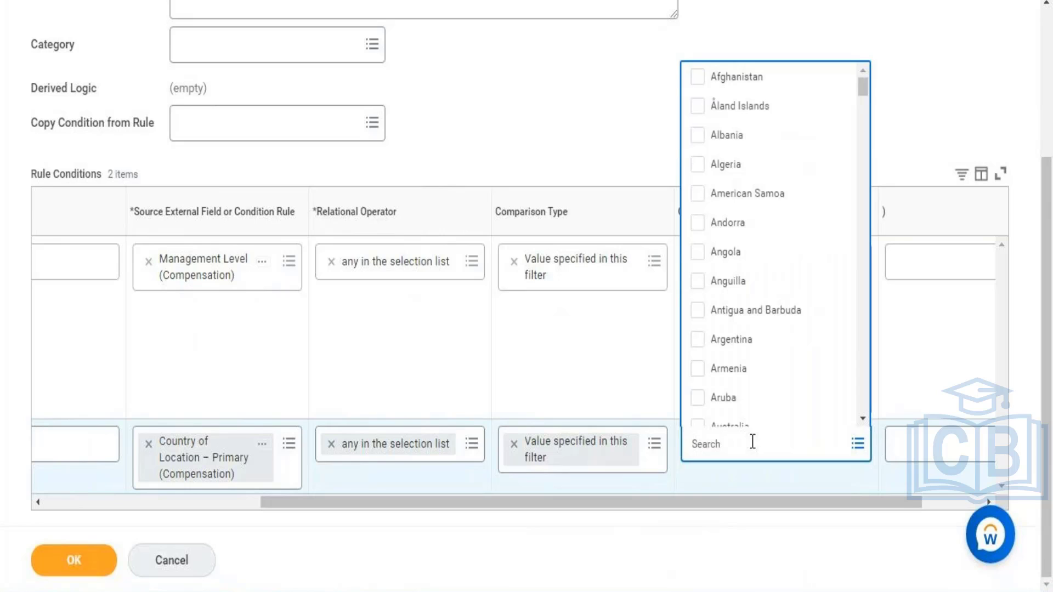
text(united)
key(Return)
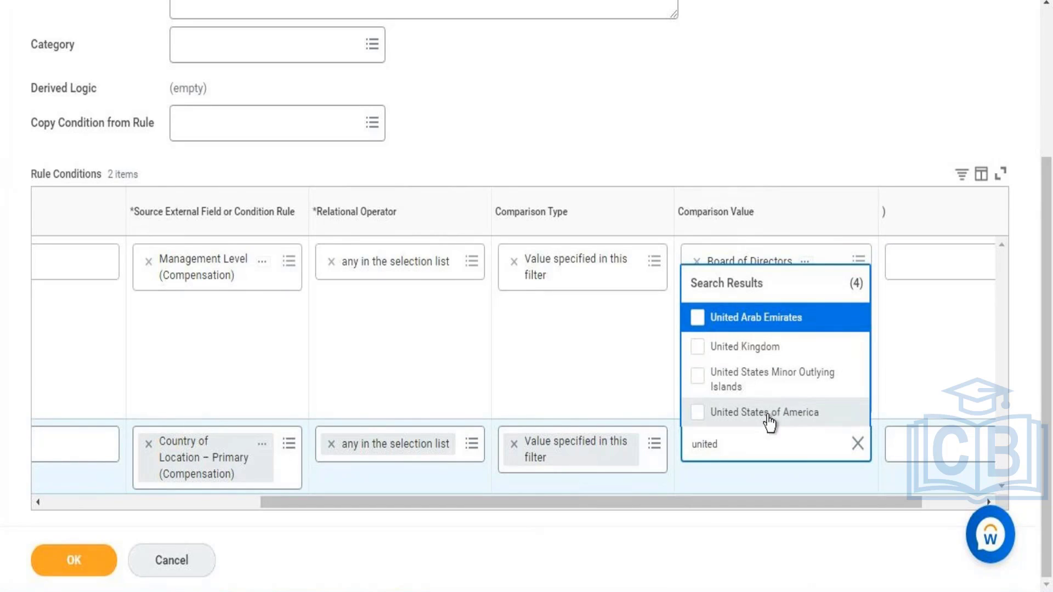
click(770, 422)
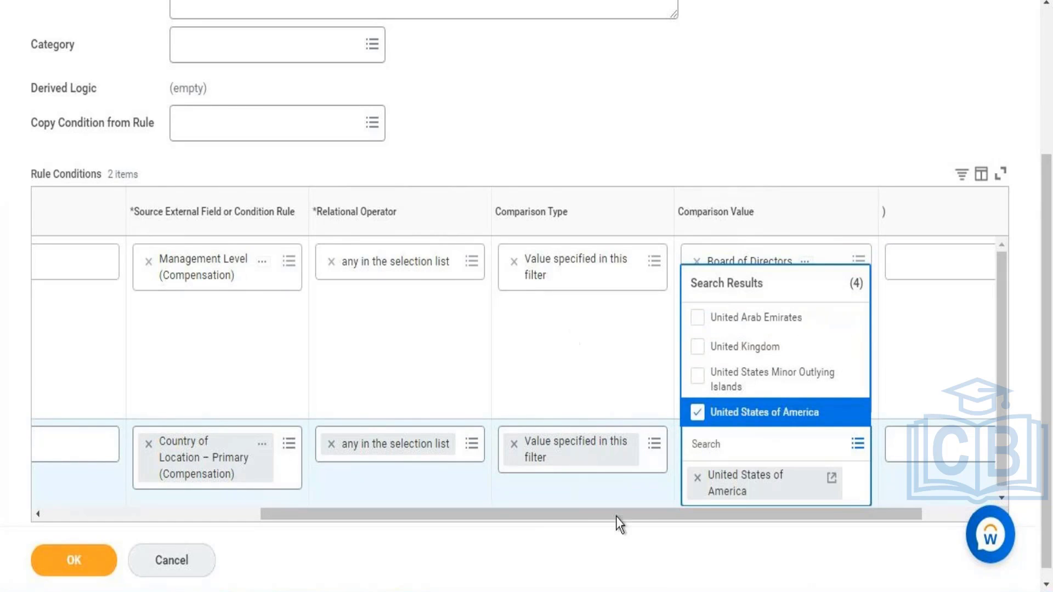
click(542, 503)
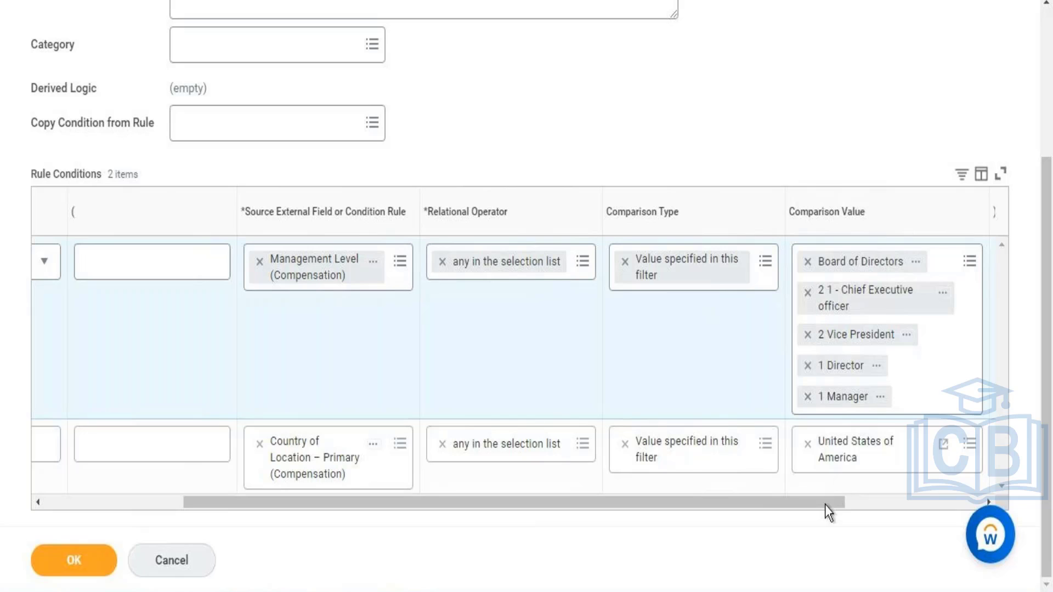
Step: Review the comparison values of both conditions and submit the compensation eligibility rule
drag(845, 504, 930, 505)
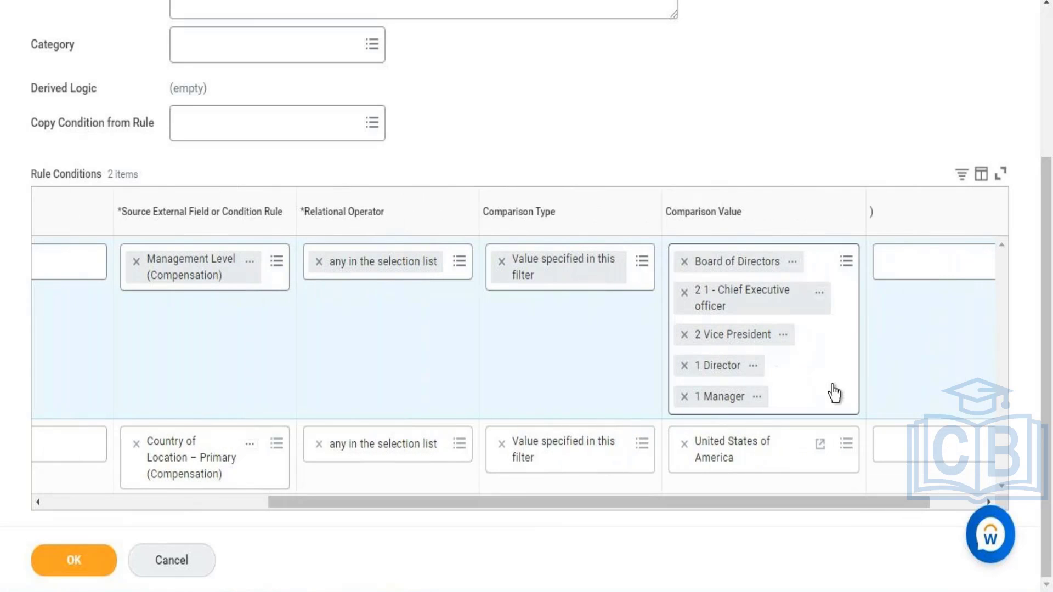
drag(1047, 316, 1048, 302)
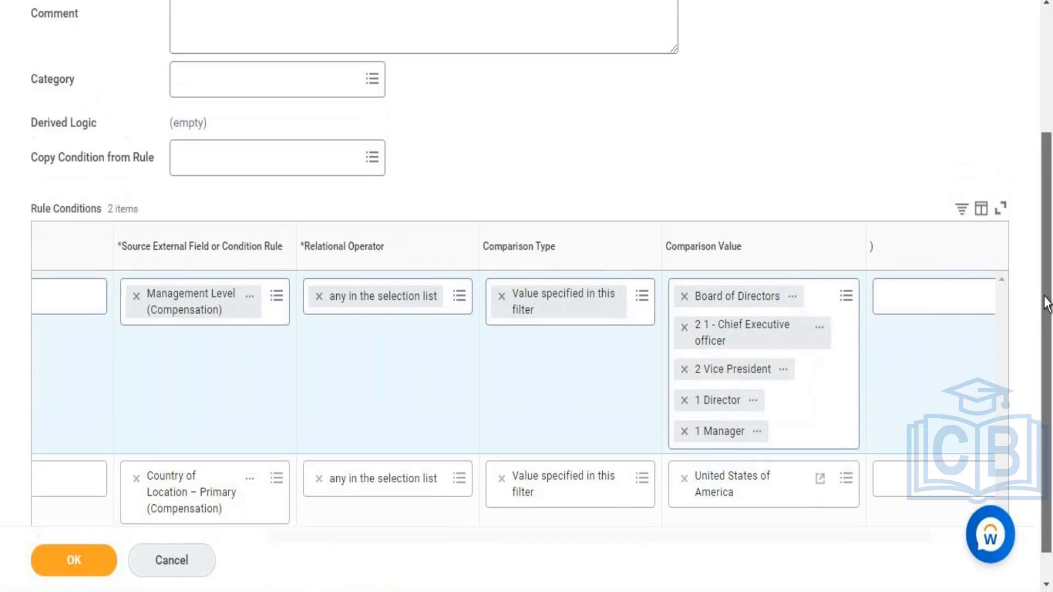
click(83, 559)
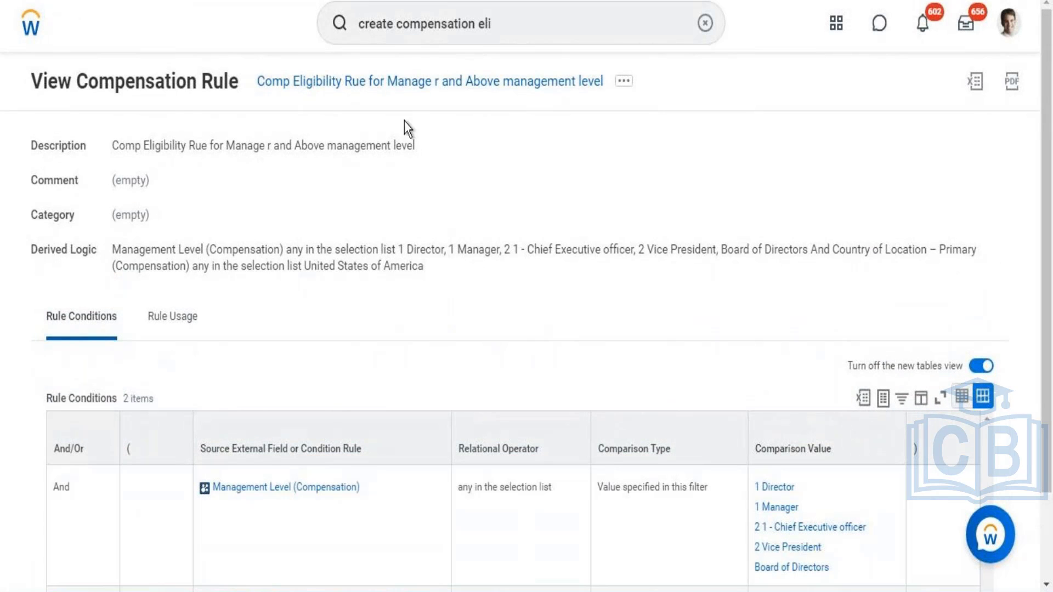
Step: Copy the new rule's name and paste it in Word on an indented line below the Organization(Director Tax) rule, followed by a new line
right_click(392, 87)
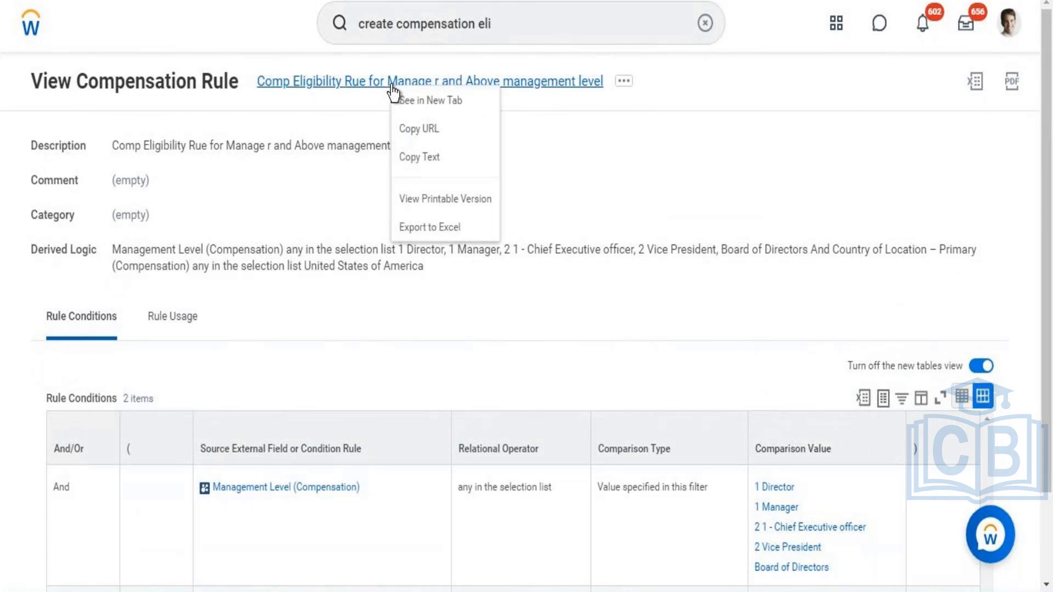
click(430, 159)
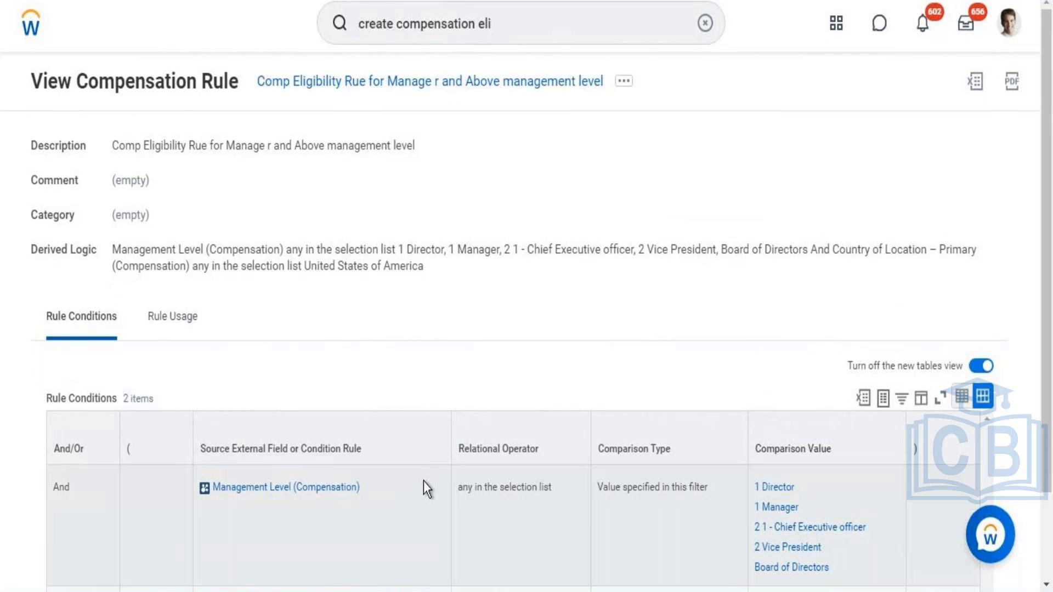
key(alt+Tab)
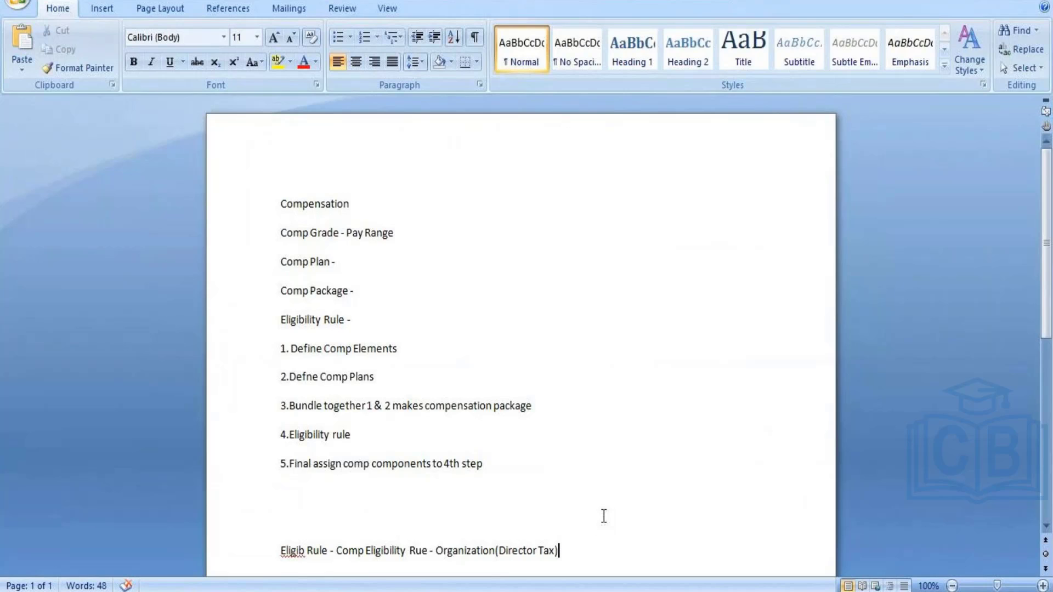
key(Return)
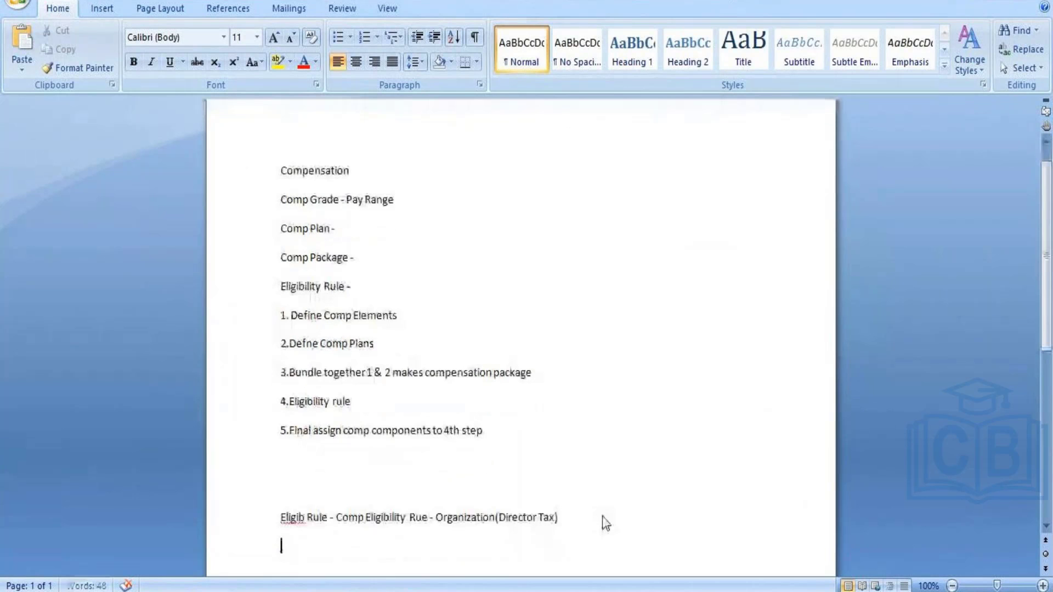
key(Tab)
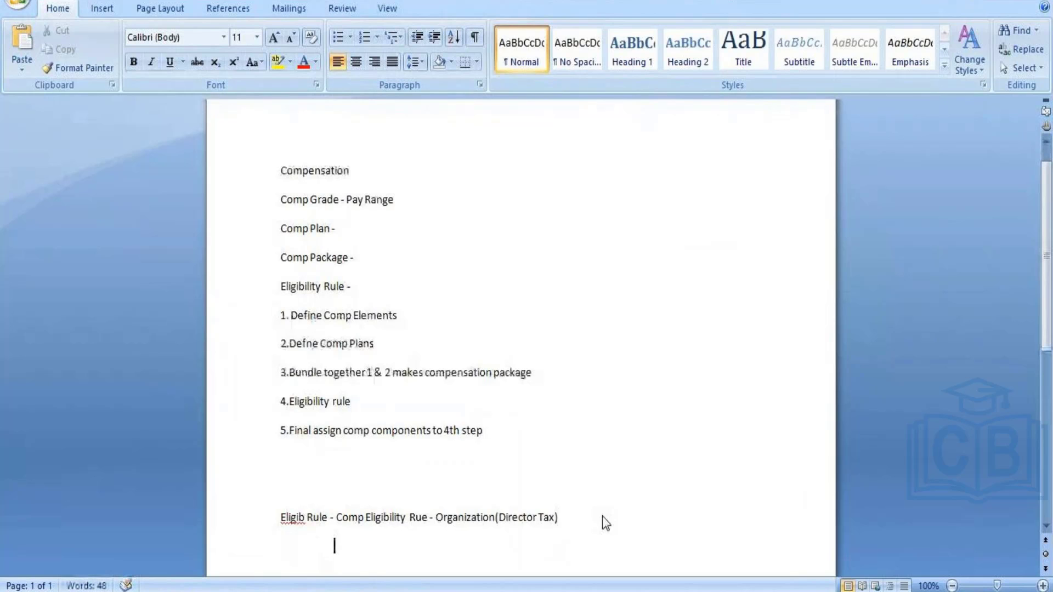
text(Comp Eligibility Rue for Manage r and Above management level)
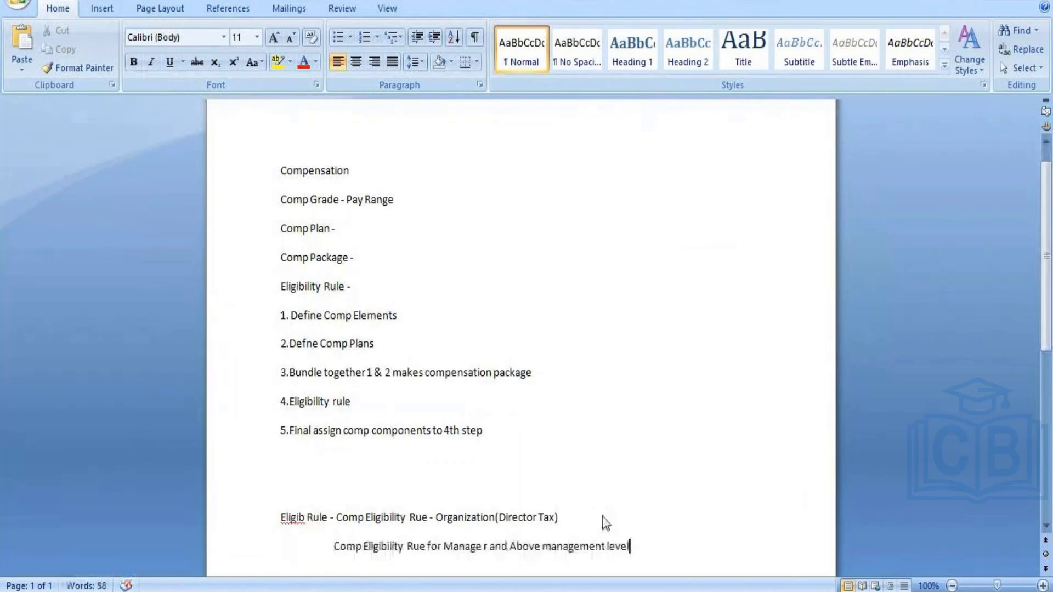
key(Return)
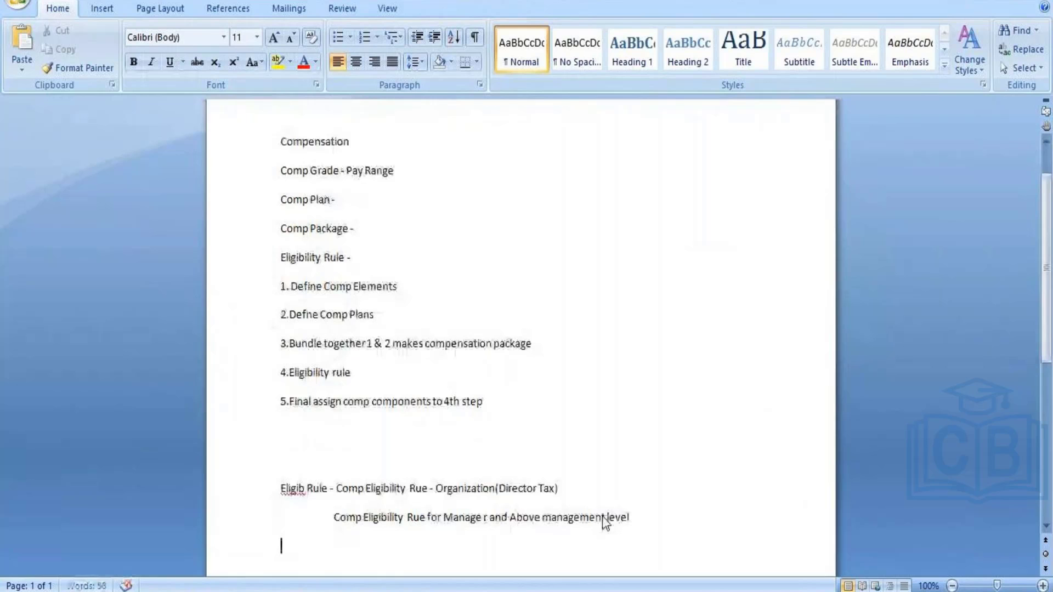
Step: Switch to Workday, search for "create comp grade" and open the Create Compensation Grade task
key(alt+Tab)
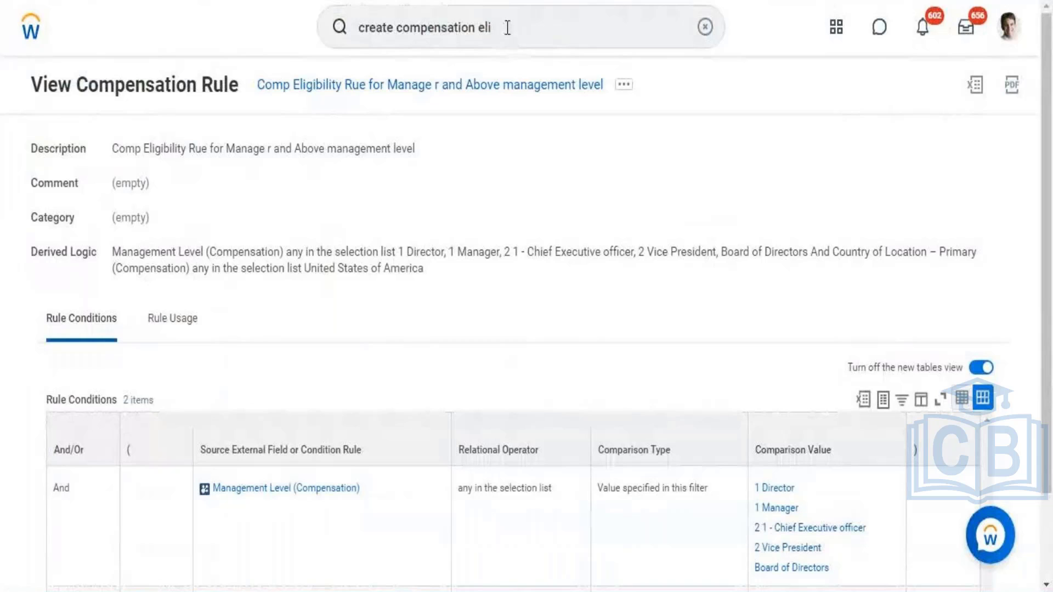
click(507, 27)
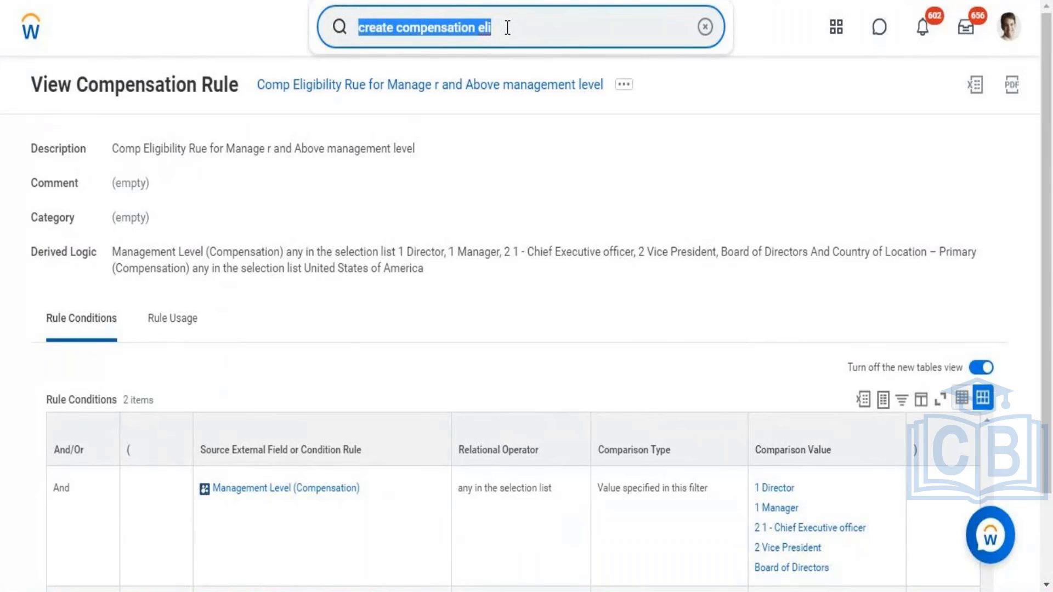
text(create)
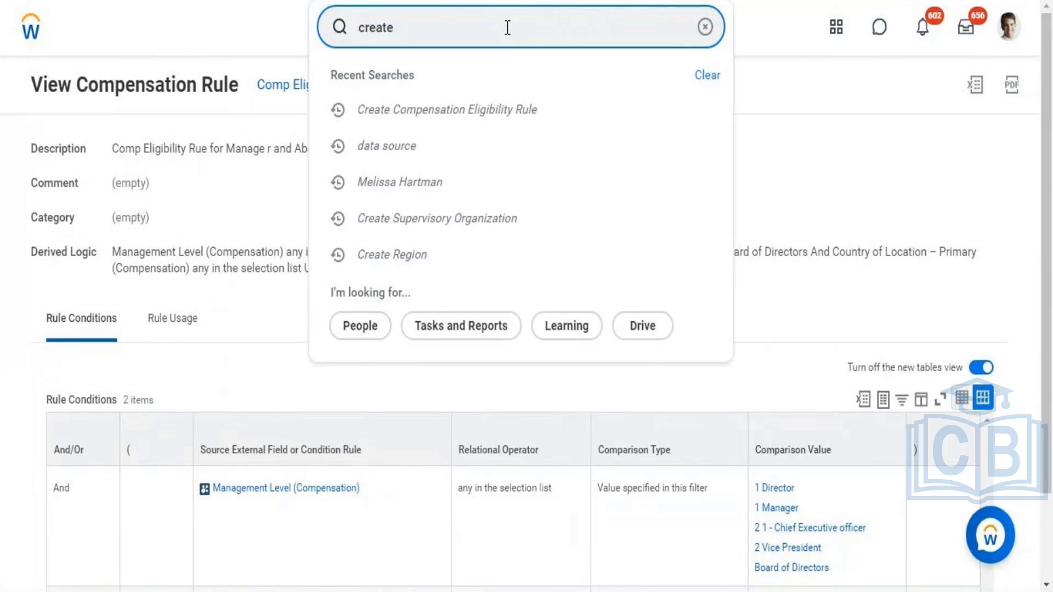
text( comp g)
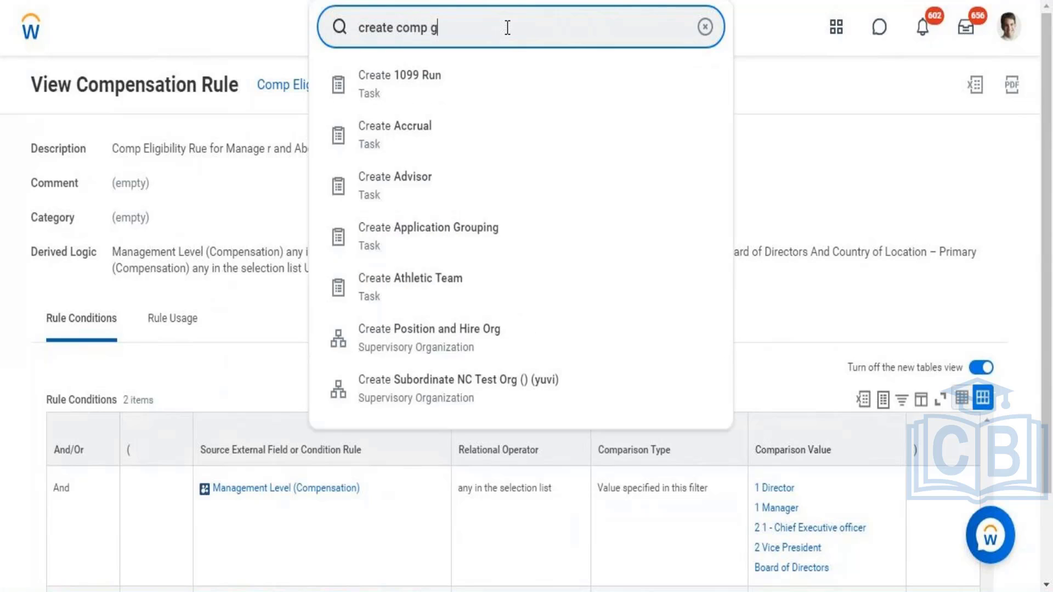
text(rade)
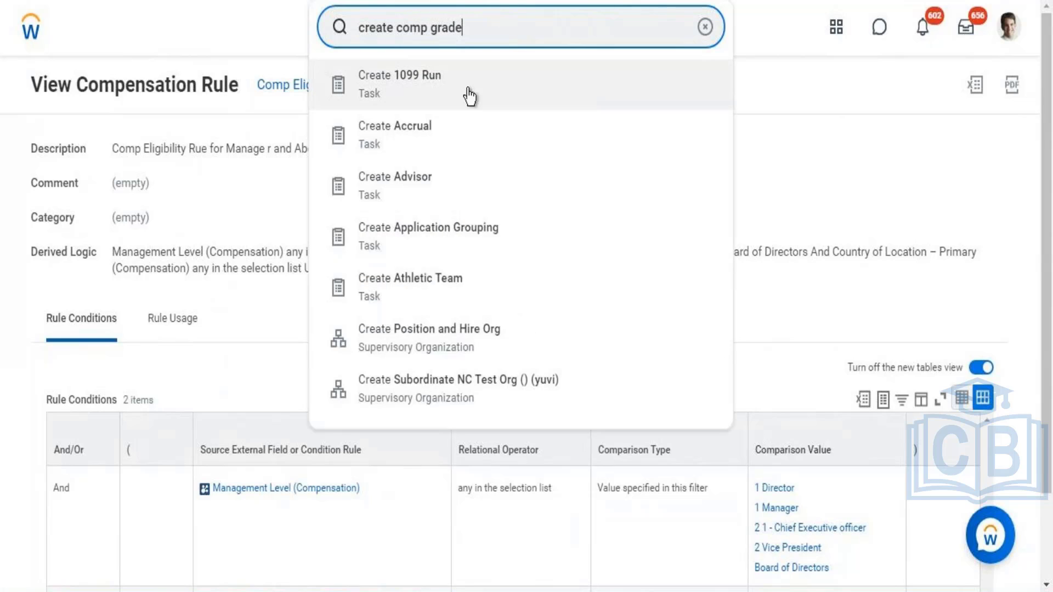
click(426, 98)
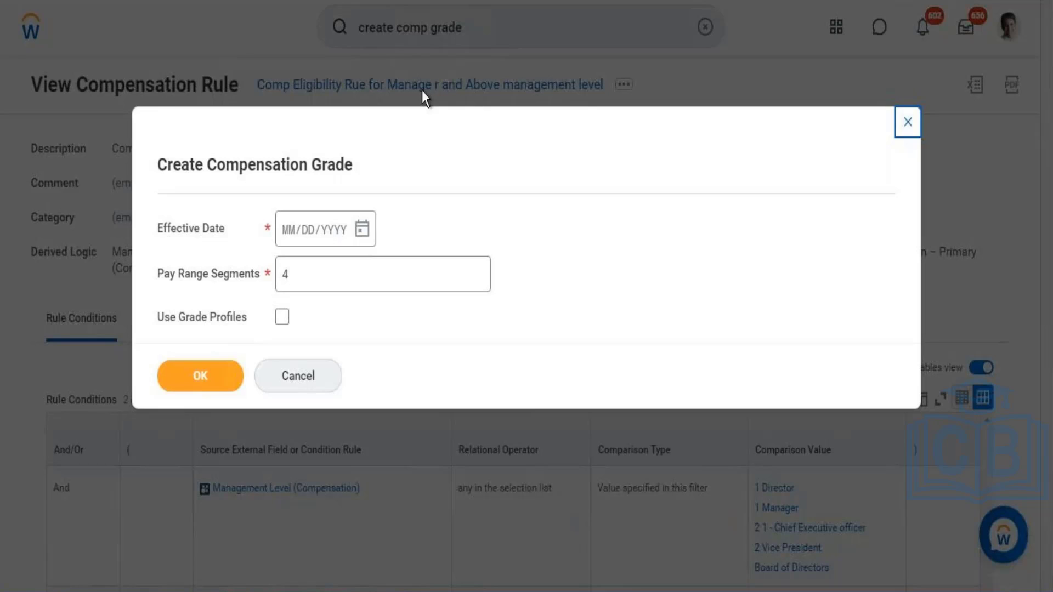
Step: Set the grade's effective date to 08/31/2021, keep 4 pay range segments, enable Use Grade Profiles and continue to the grade form
click(362, 231)
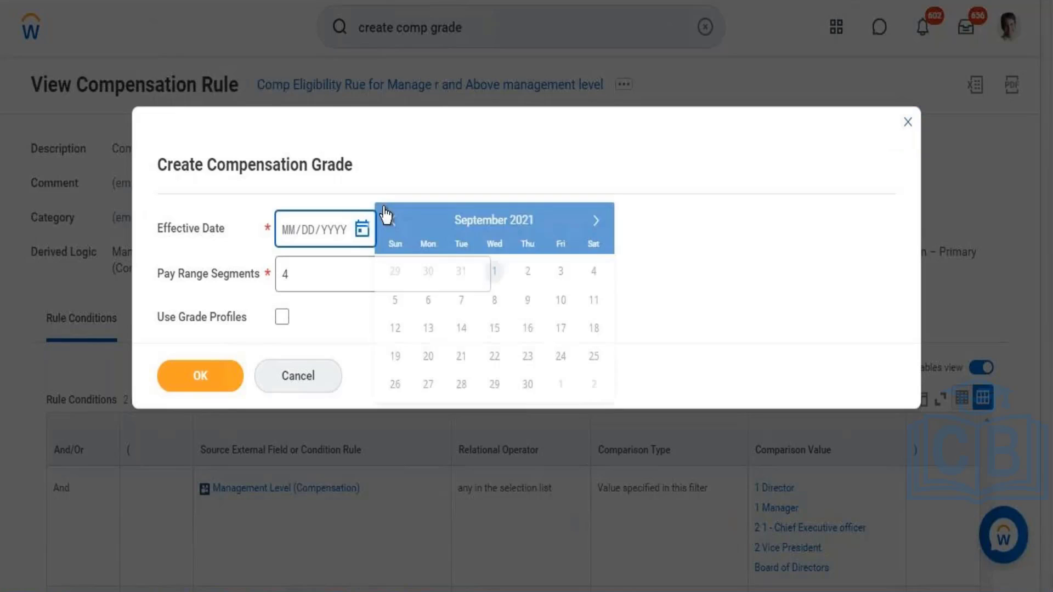
click(460, 274)
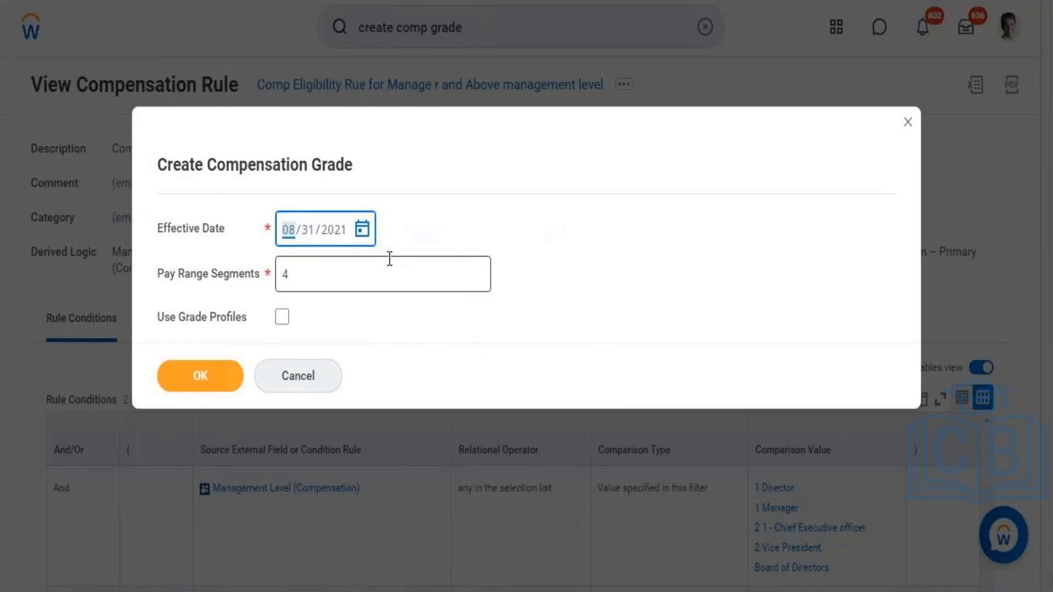
click(334, 283)
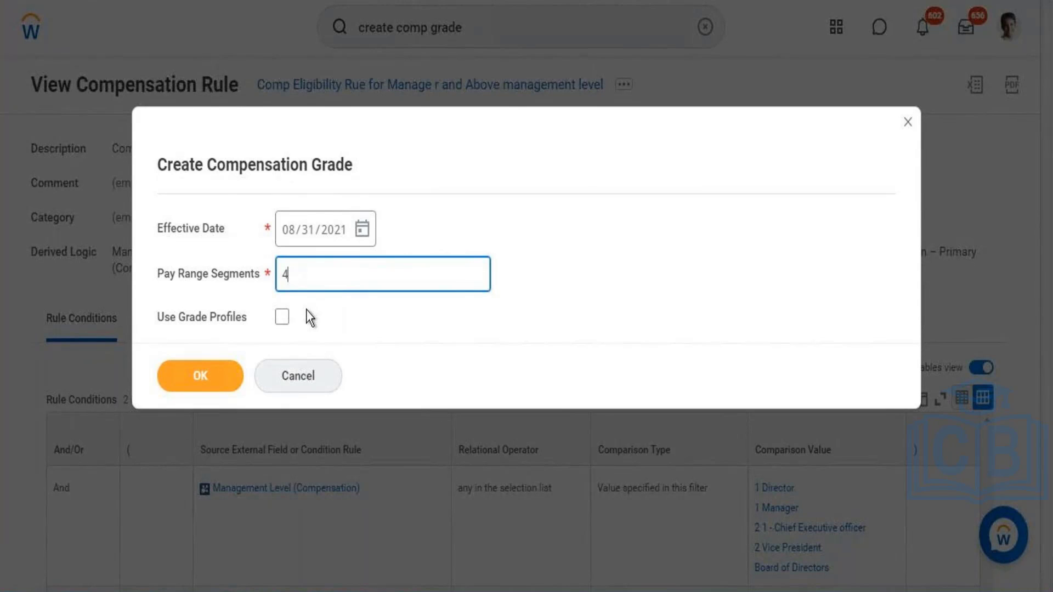
click(282, 319)
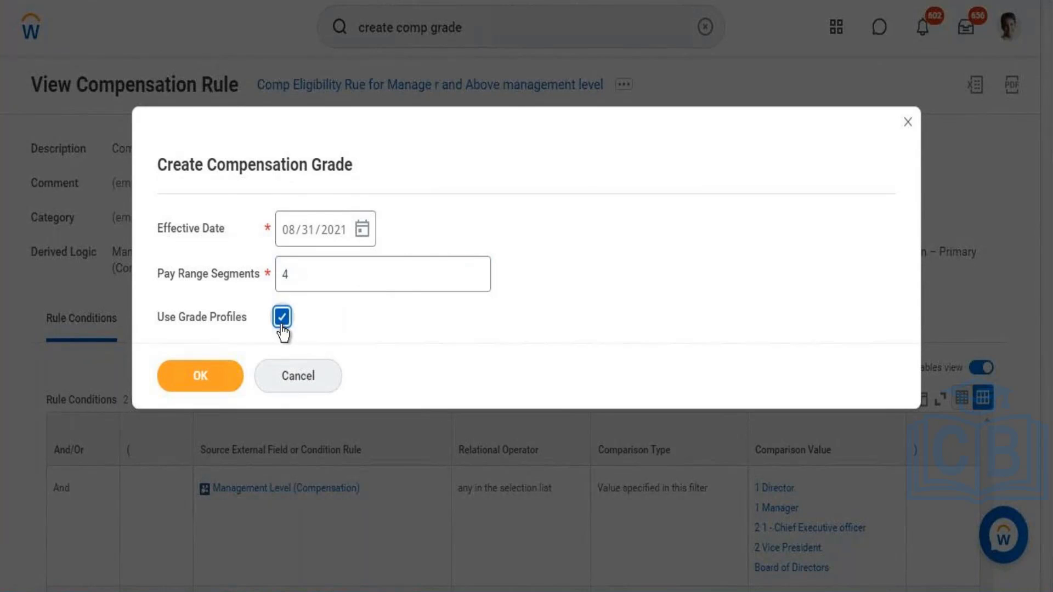
click(203, 383)
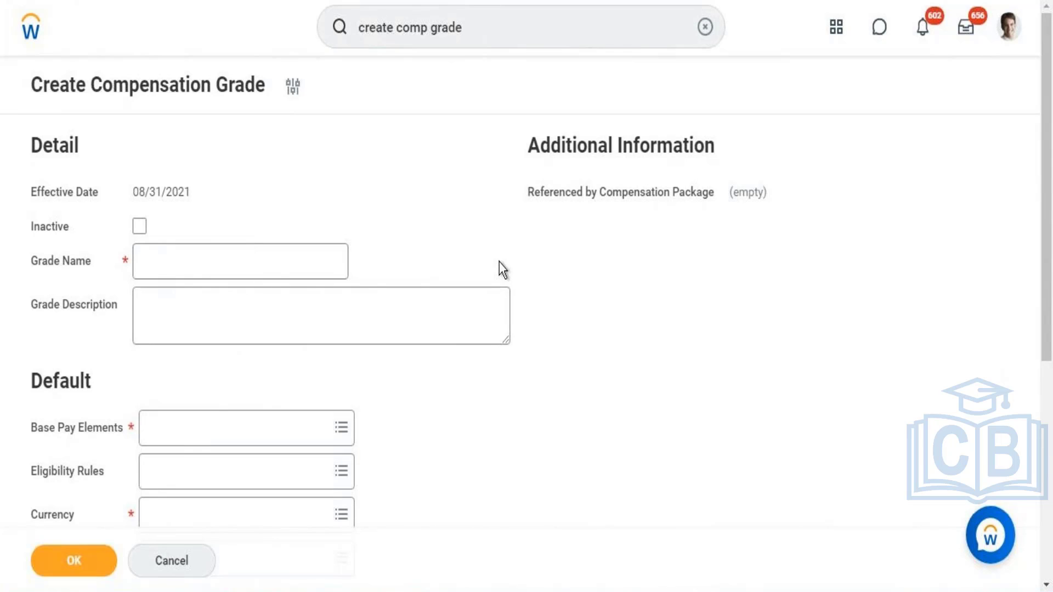
Step: Switch to the Word notes and highlight the names of the two compensation eligibility rules
click(215, 254)
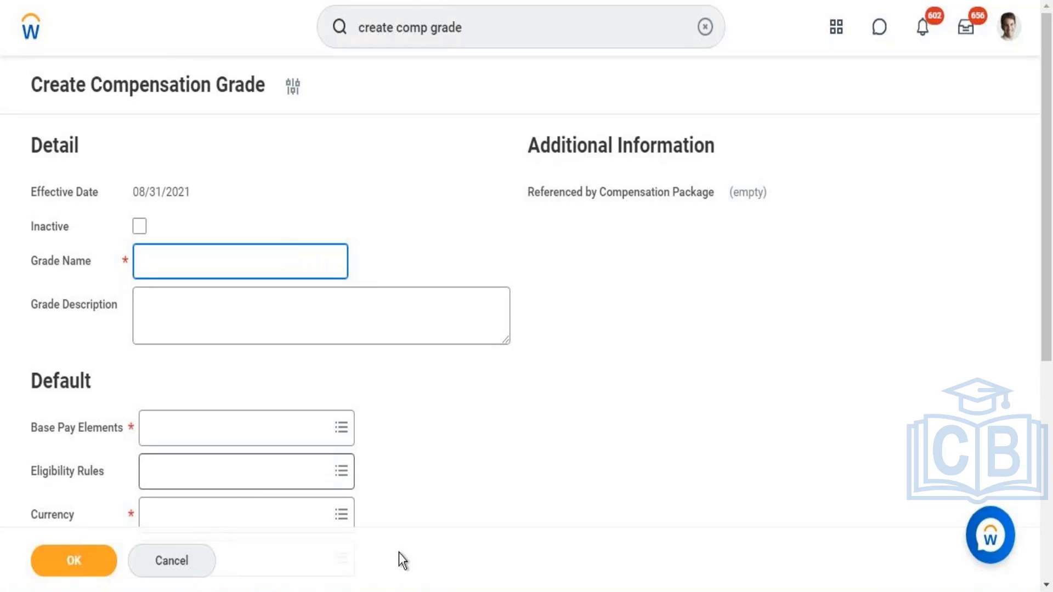
key(alt+Tab)
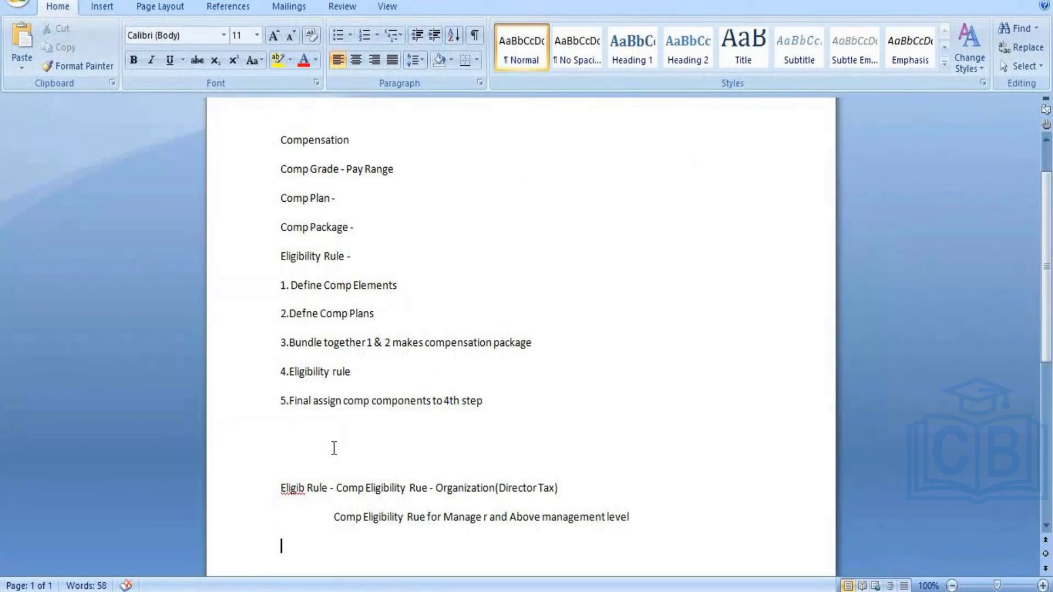
drag(337, 489, 646, 531)
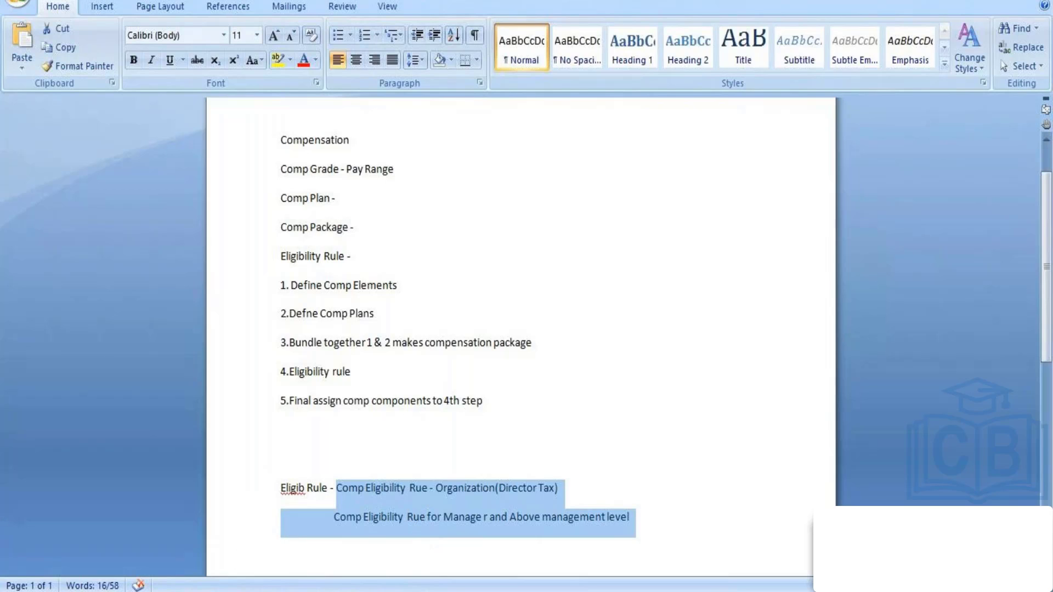
Step: Return to Workday and view the security groups from the signed-in user's profile
mouse_move(349, 591)
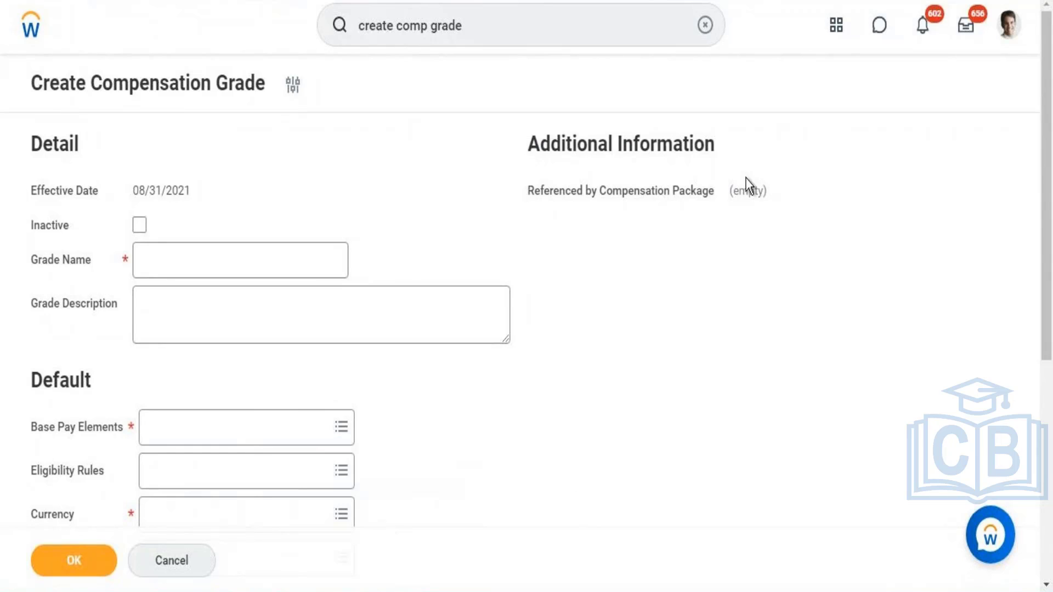
click(1011, 37)
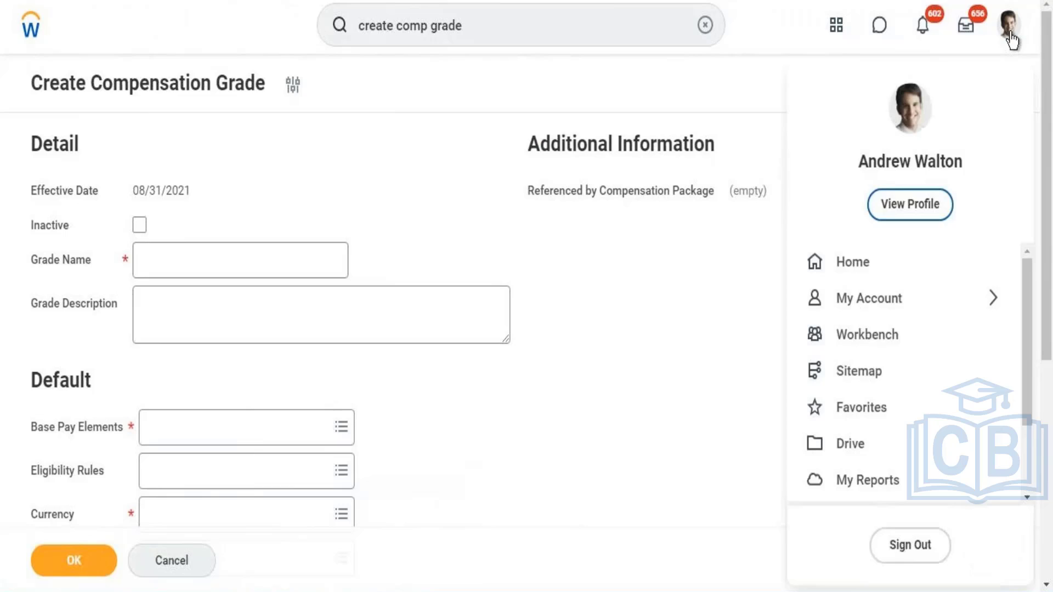
click(913, 208)
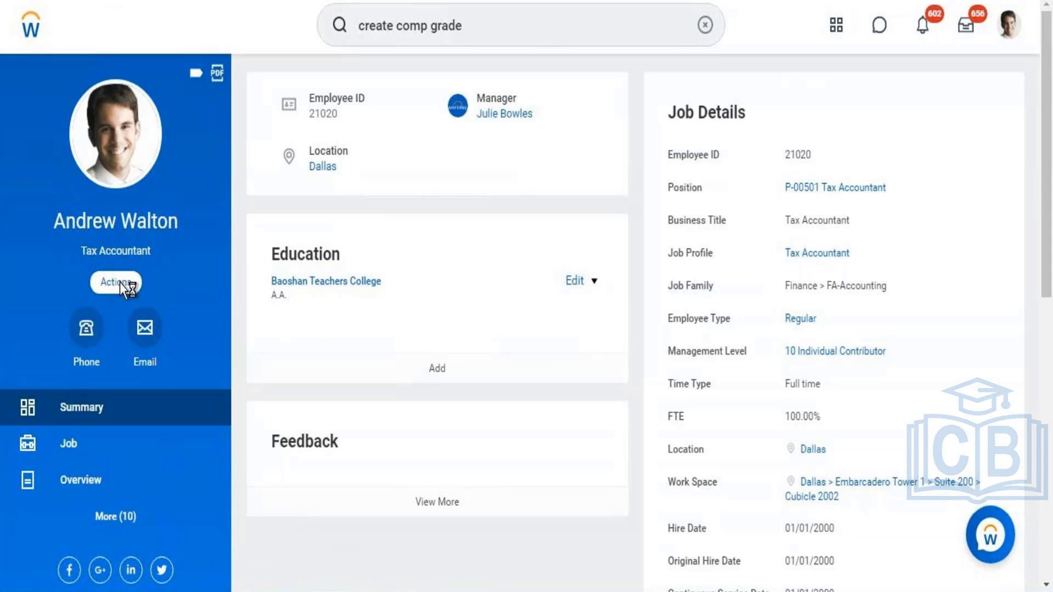
click(125, 284)
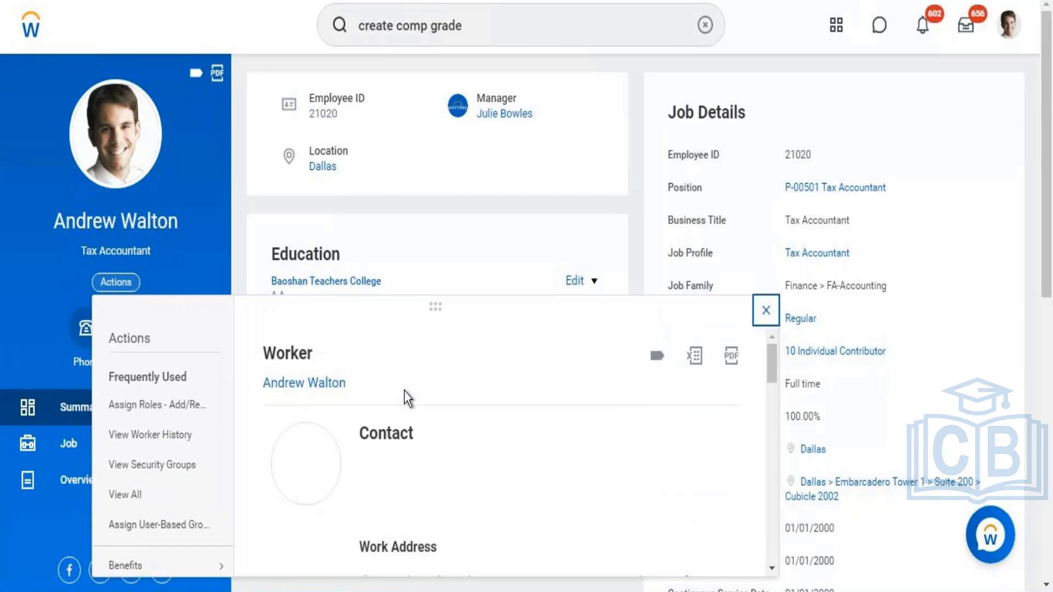
drag(774, 367, 771, 540)
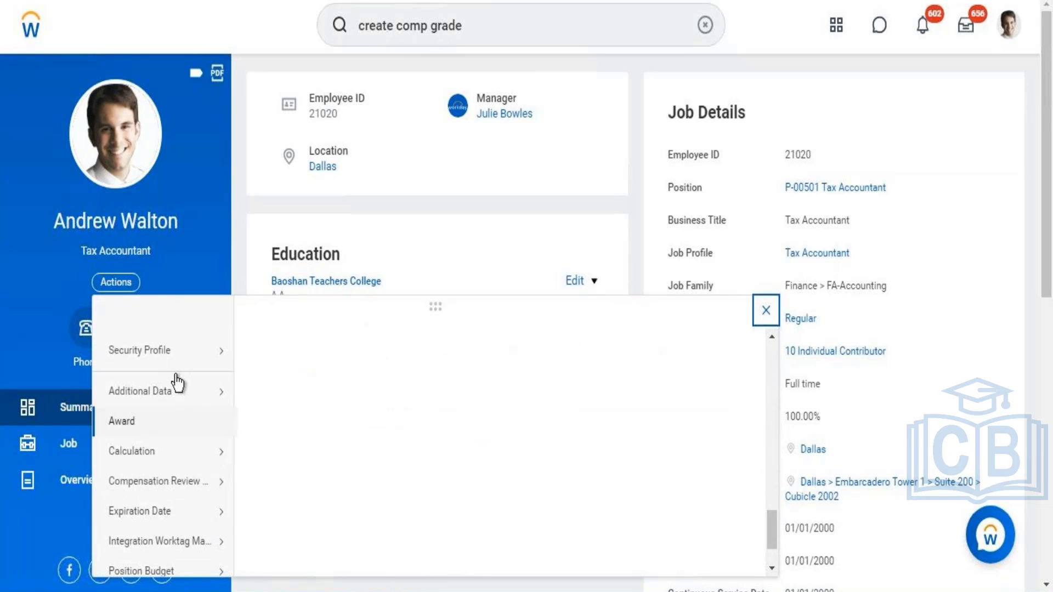
mouse_move(167, 357)
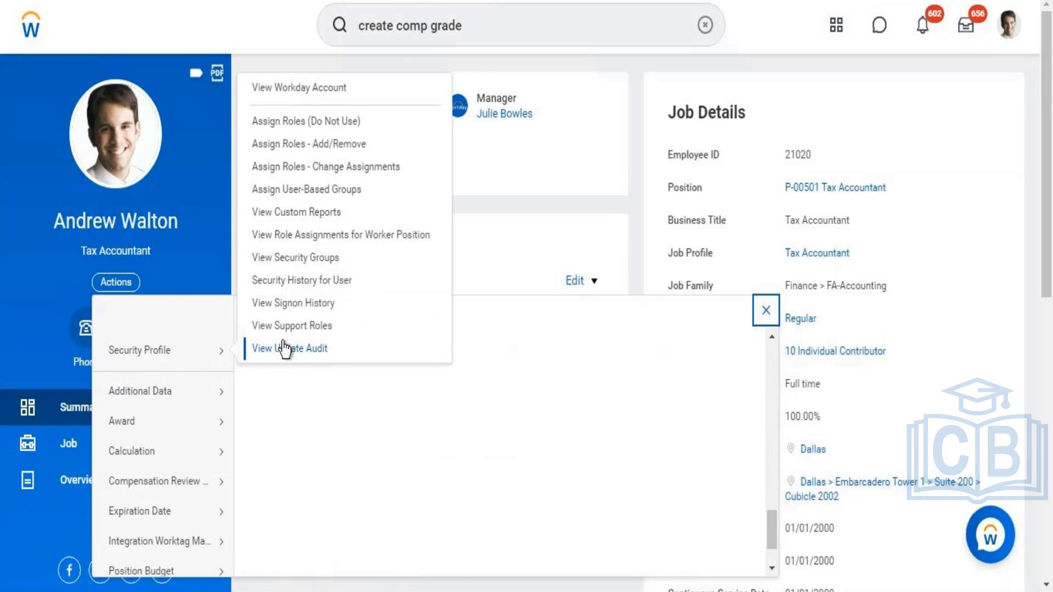
click(290, 259)
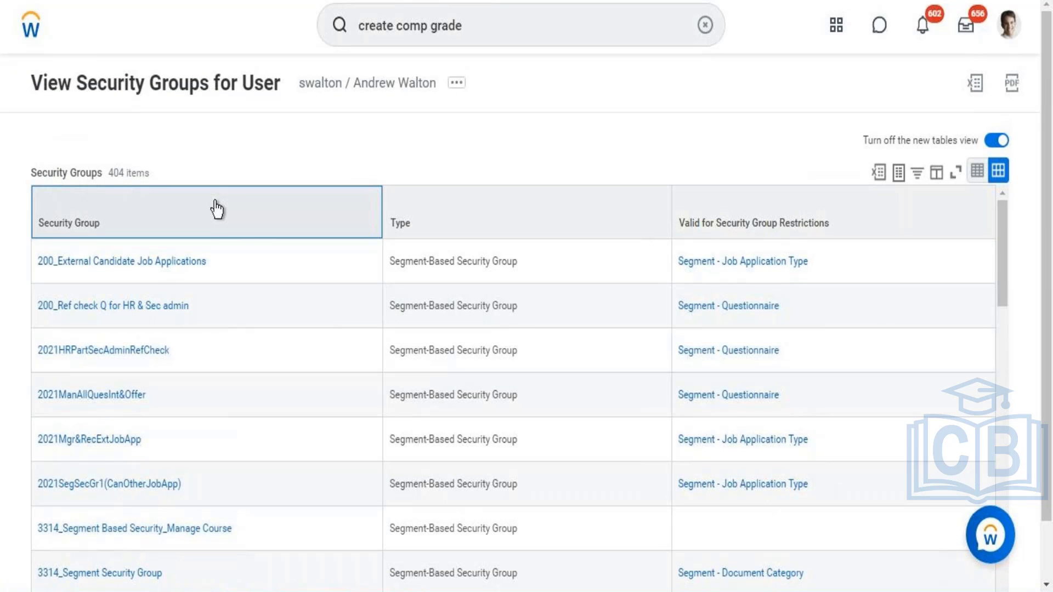
Step: Filter the Security Group column to show only Compensation Administrator, searching the filter values for "compensation"
click(210, 219)
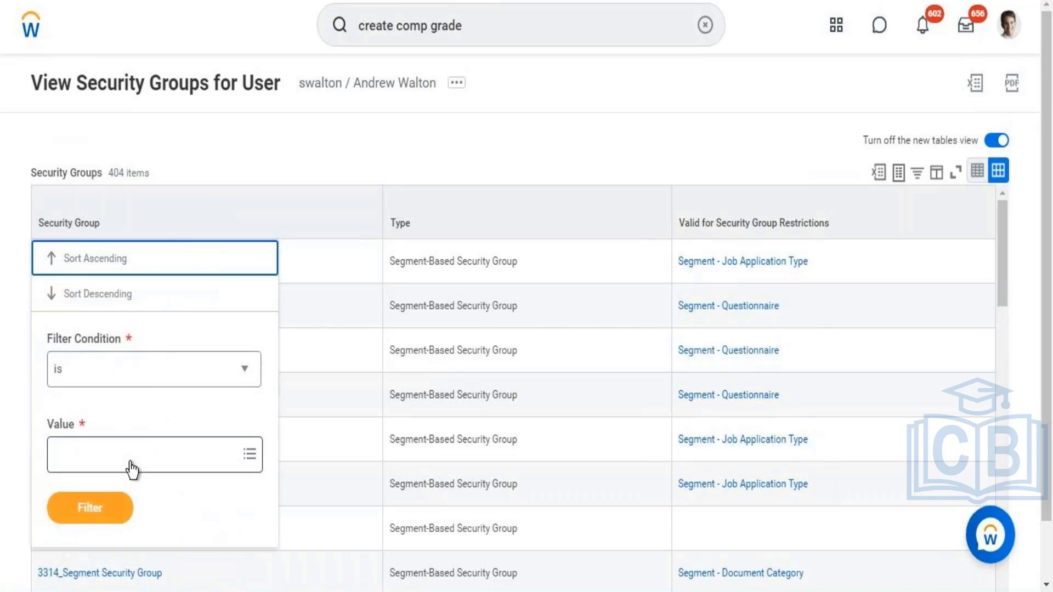
click(131, 462)
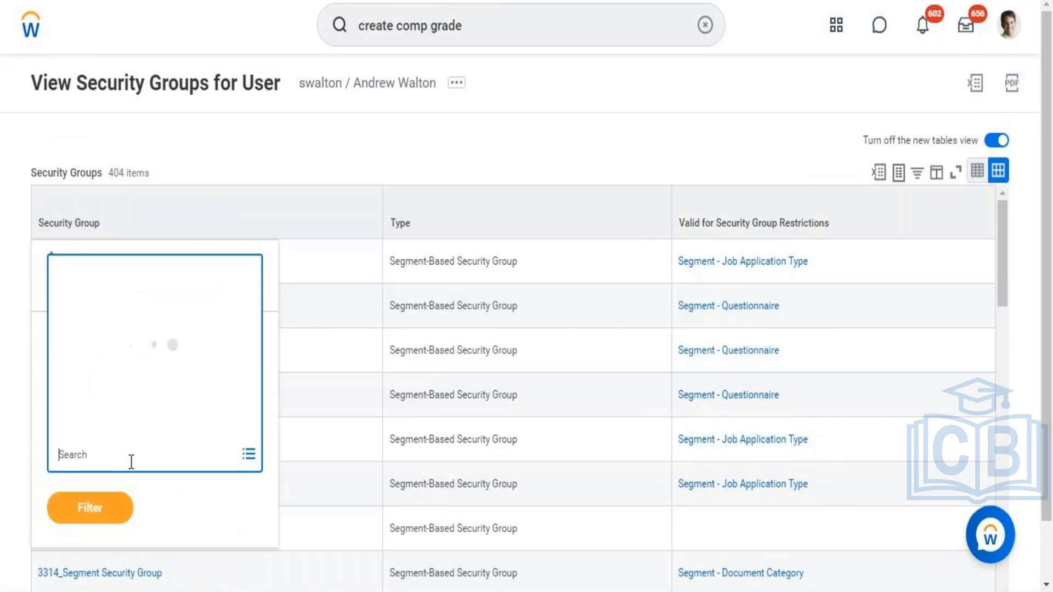
text(compensation)
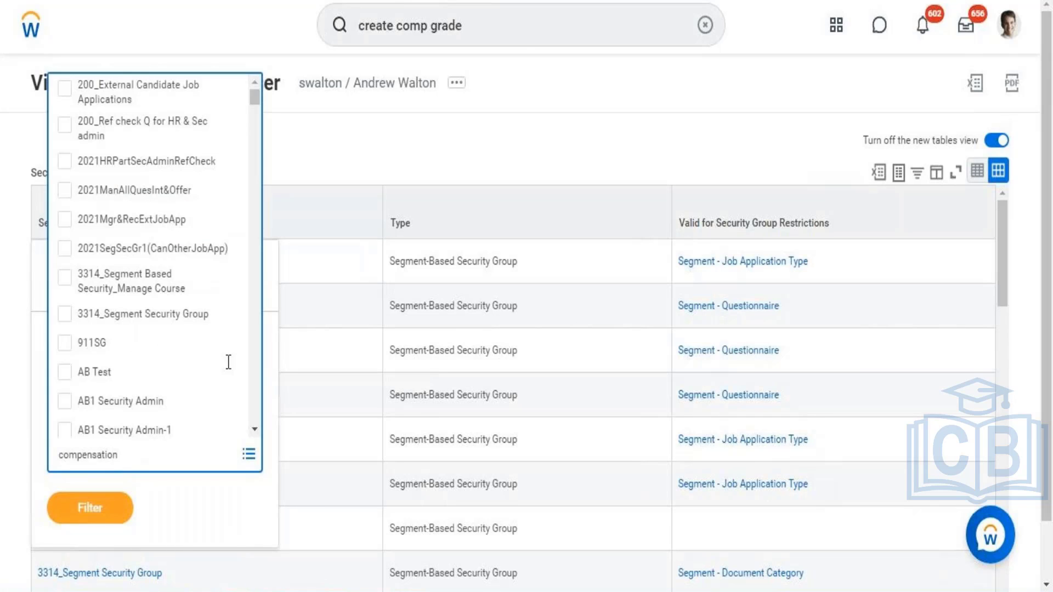
key(Return)
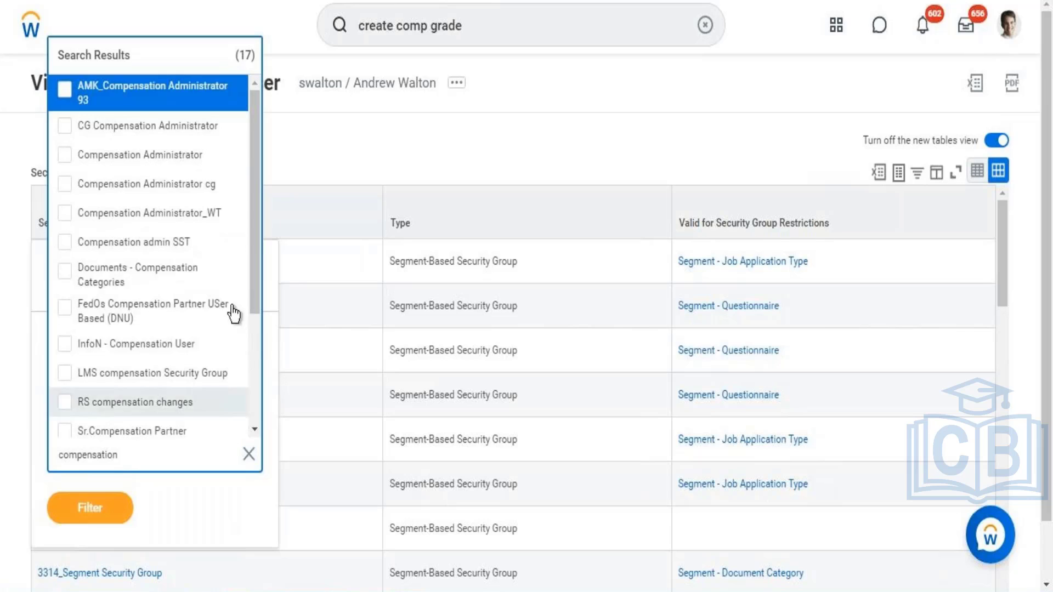
click(163, 159)
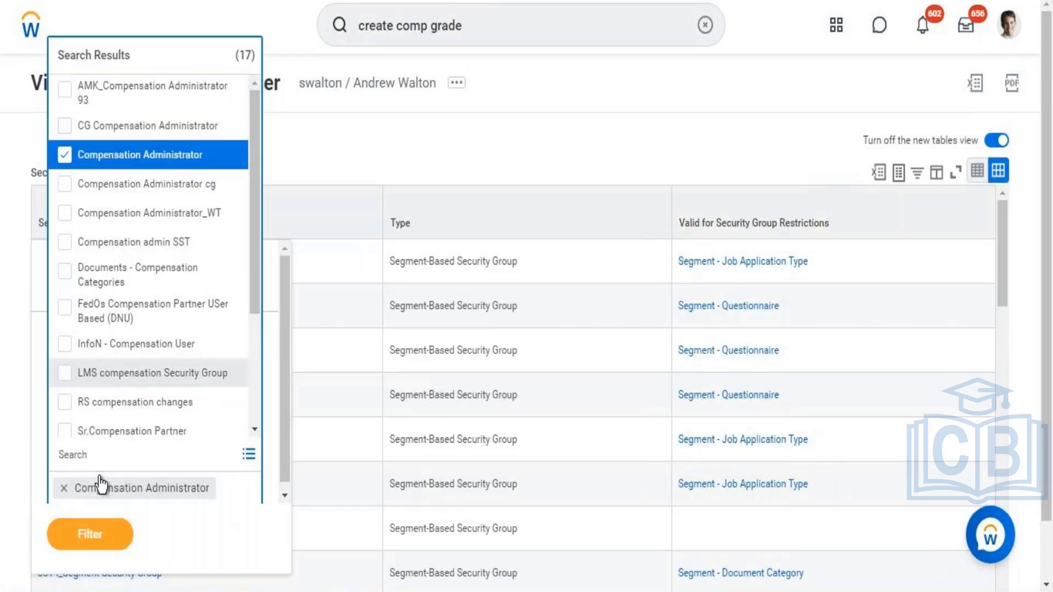
click(96, 543)
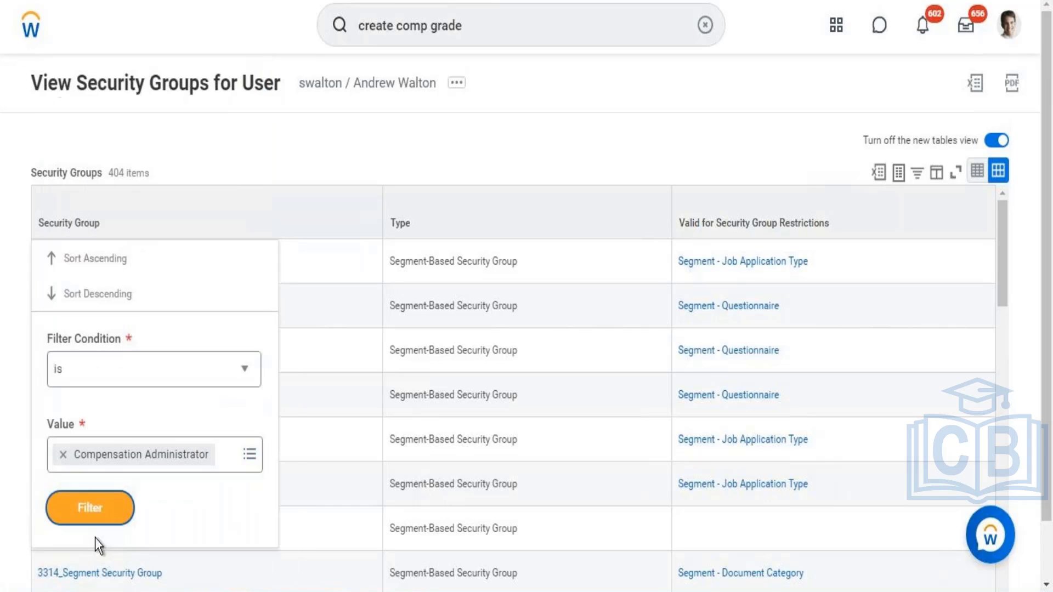
click(93, 509)
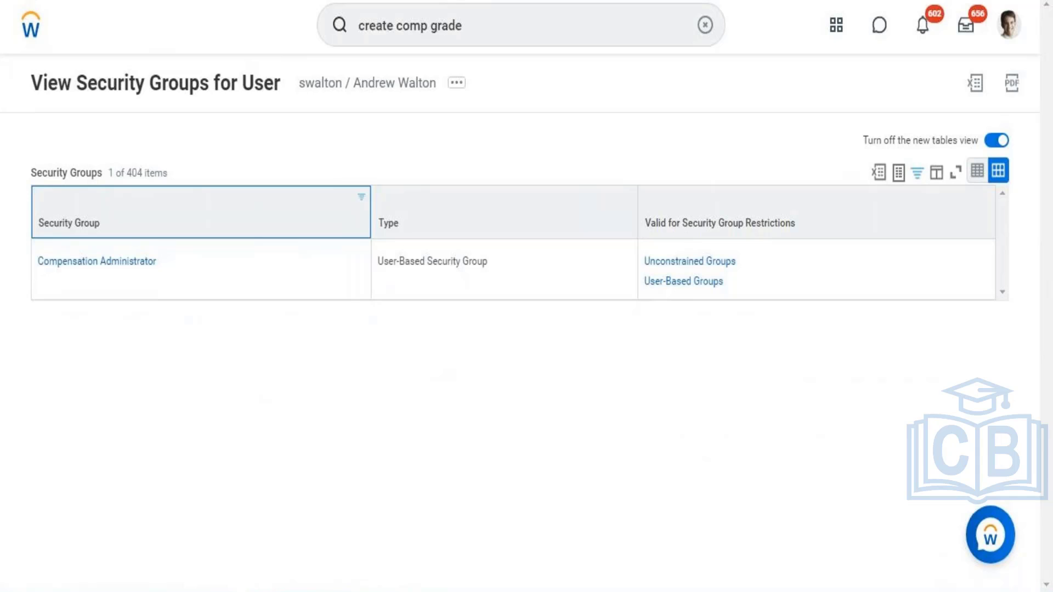
Step: Go back to the signed-in user's profile and open Assign User-Based Groups from its security profile actions
key(F5)
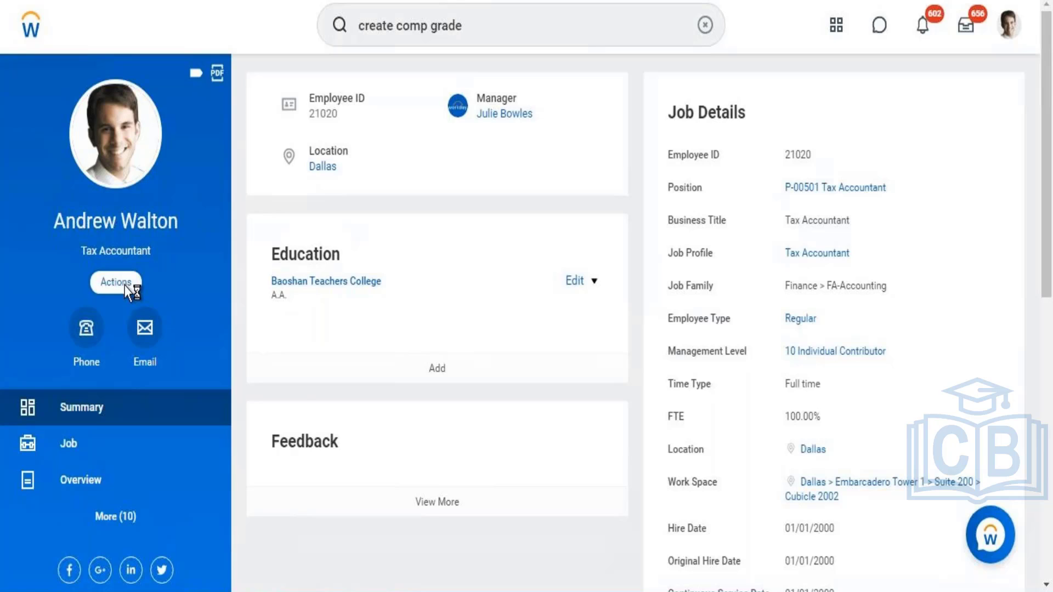
click(125, 286)
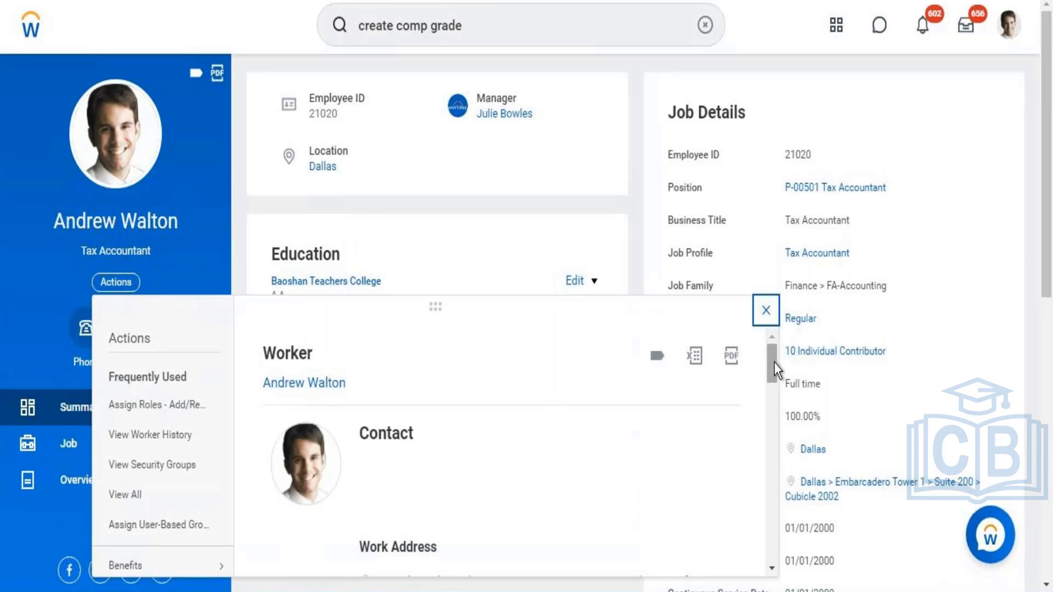
drag(771, 380, 773, 522)
mouse_move(158, 403)
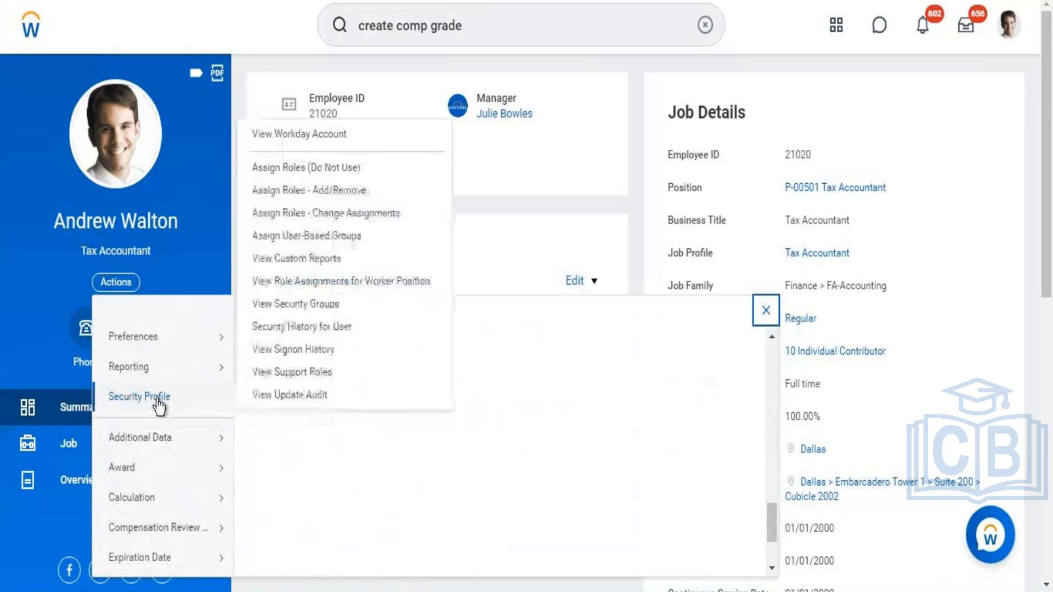
click(306, 239)
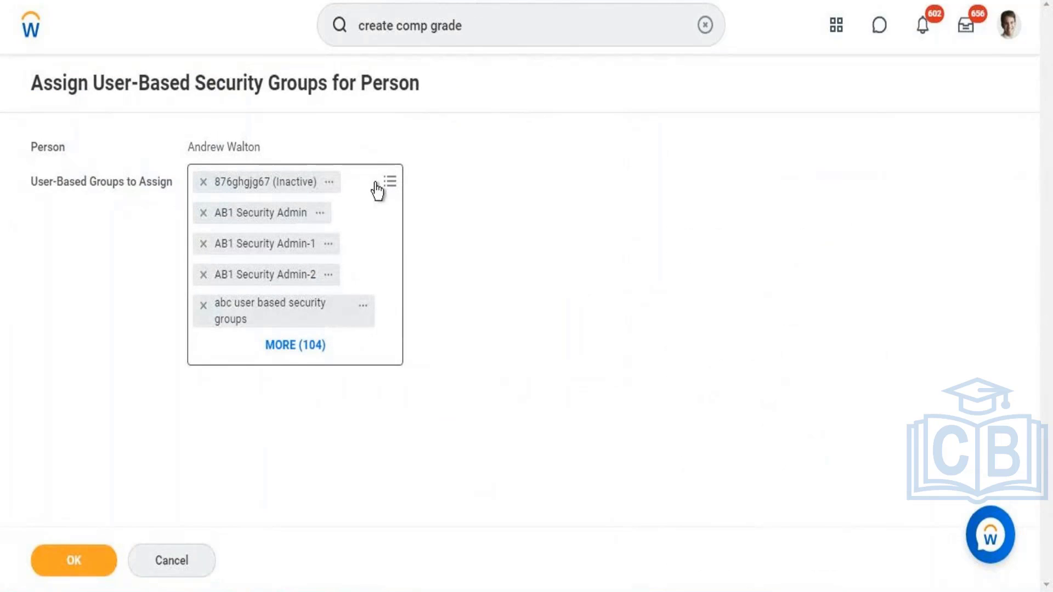
Step: Search the user-based groups to assign for "Security Admin", look through the matching groups and switch to the Word notes
click(346, 188)
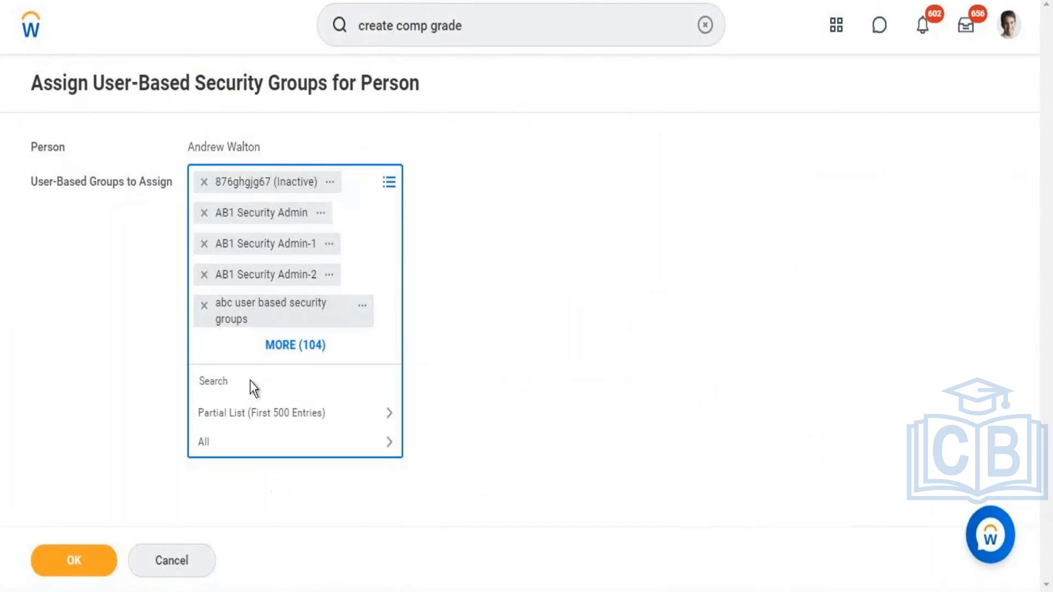
text(Security Admin)
key(Return)
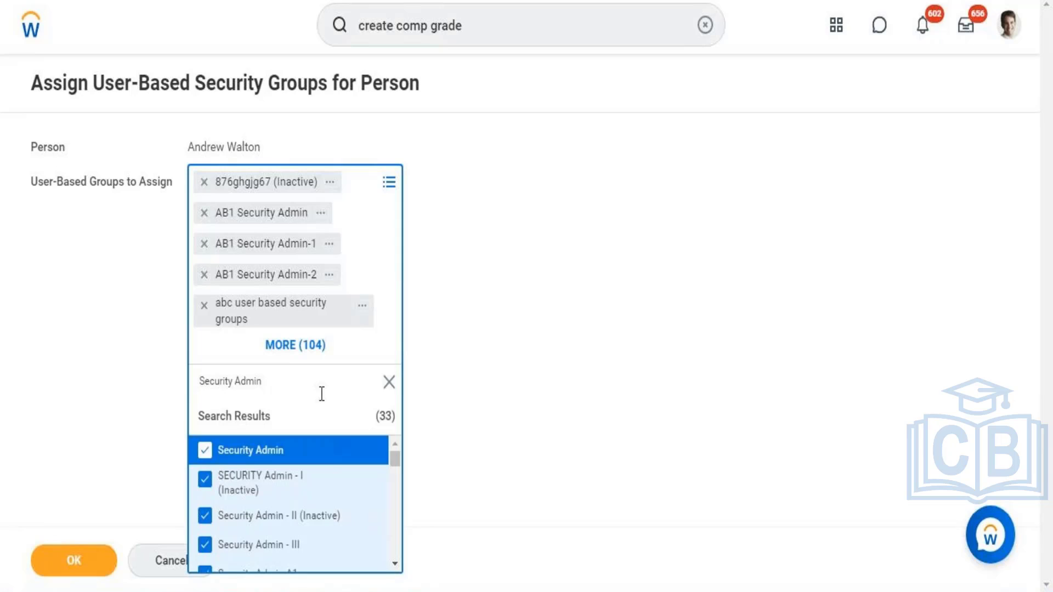
click(395, 564)
scroll(397, 567, down, 5)
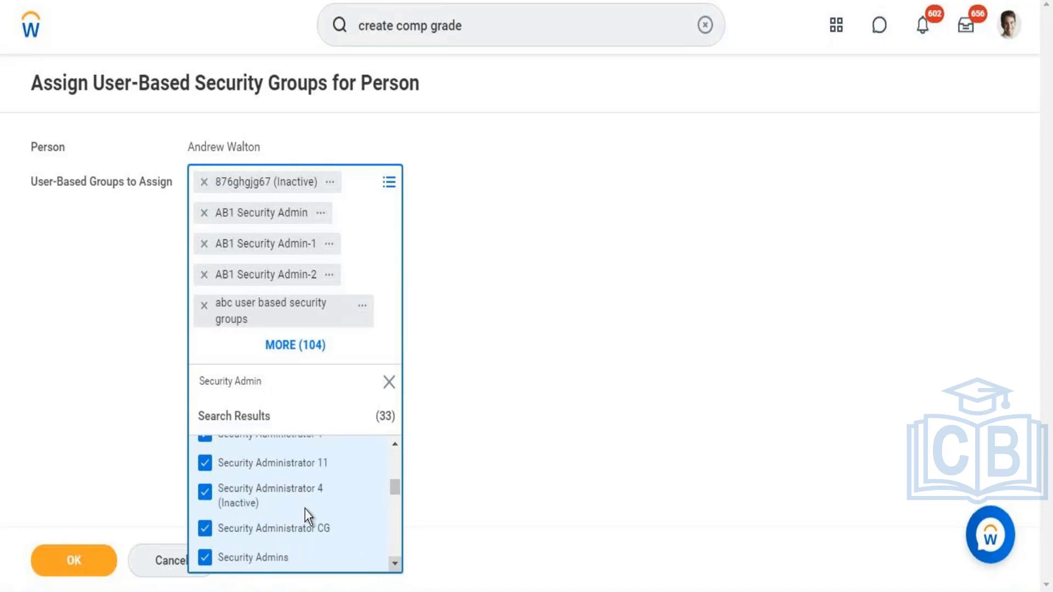
click(396, 444)
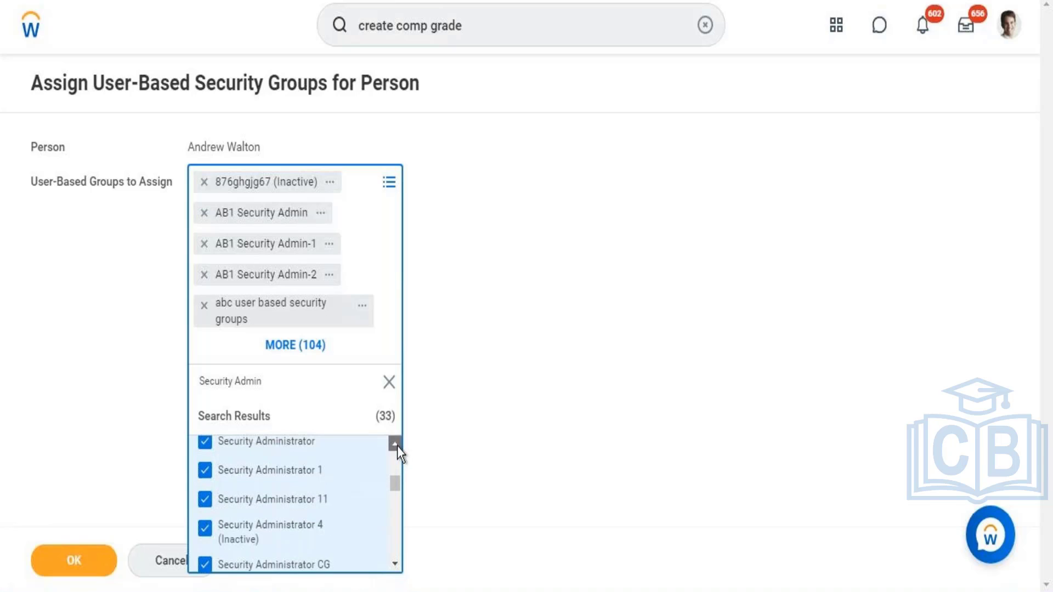
click(395, 445)
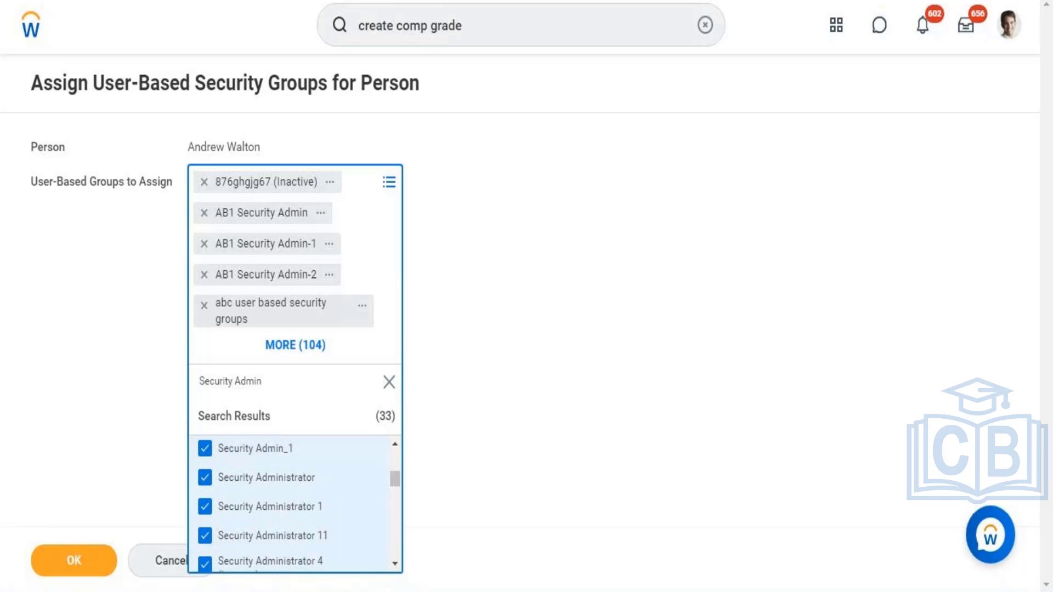
click(396, 591)
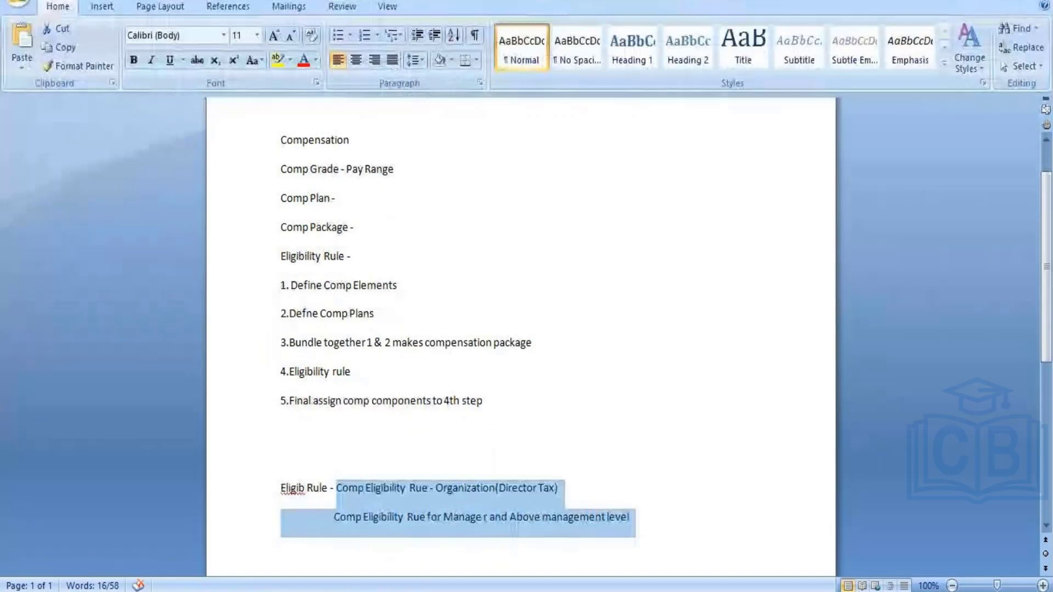